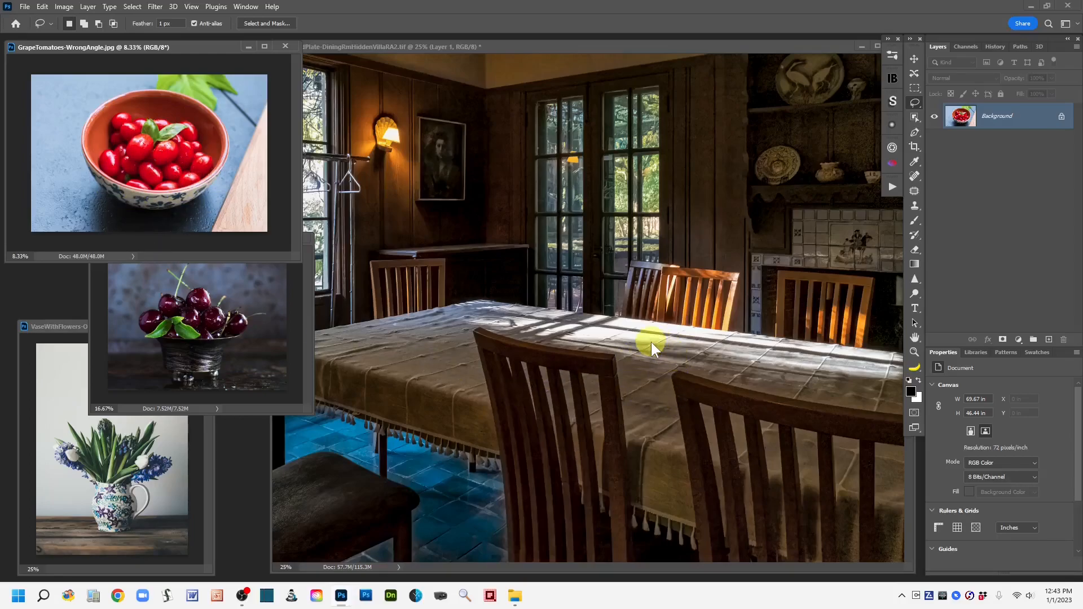
# Step: Close the grape tomatoes image and rearrange the cherries and vase image windows
pyautogui.click(285, 46)
pyautogui.moveTo(214, 239); pyautogui.dragTo(154, 74)
pyautogui.moveTo(79, 326); pyautogui.dragTo(100, 277)
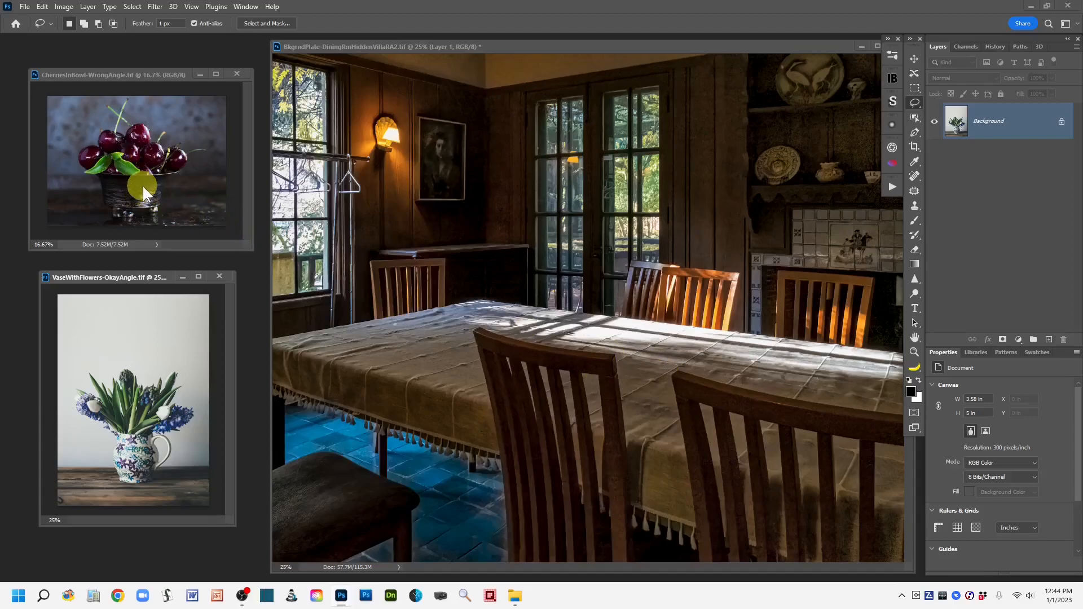
# Step: Close the cherries image without saving changes
pyautogui.click(236, 72)
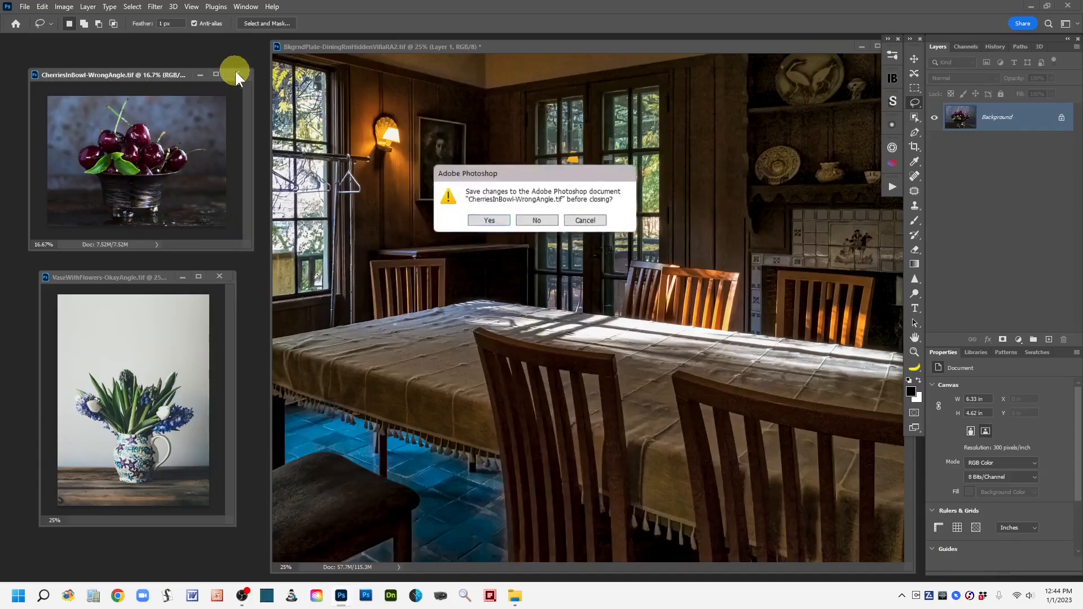
pyautogui.click(536, 220)
# Step: Enlarge and reposition the vase image window beside the dining room image, zoomed to 33.3%
pyautogui.moveTo(120, 277); pyautogui.dragTo(98, 66)
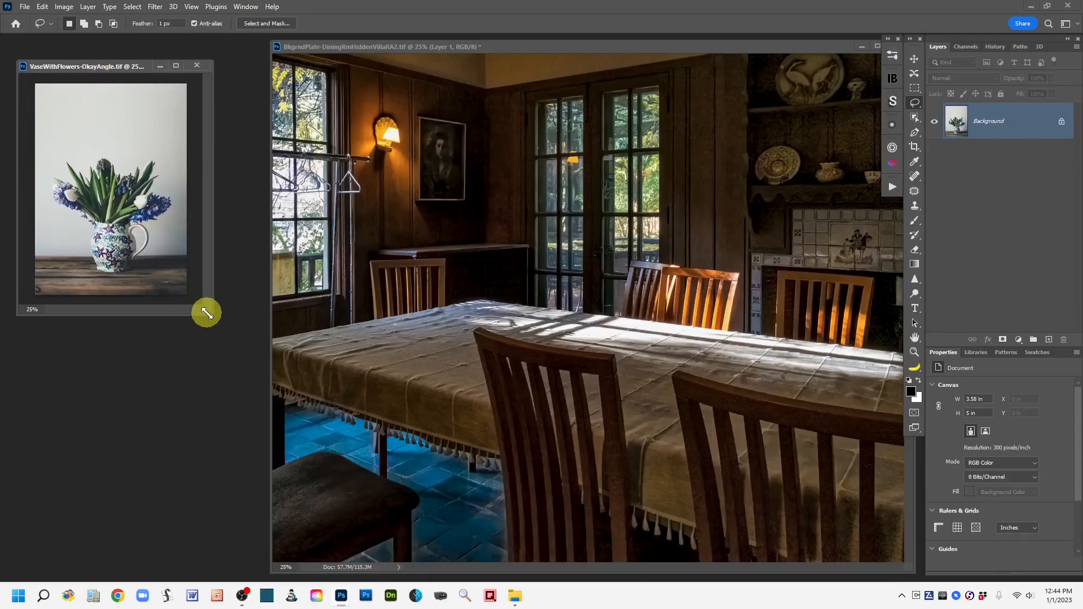
pyautogui.moveTo(207, 313); pyautogui.dragTo(271, 484)
pyautogui.hotkey('ctrl', '+')
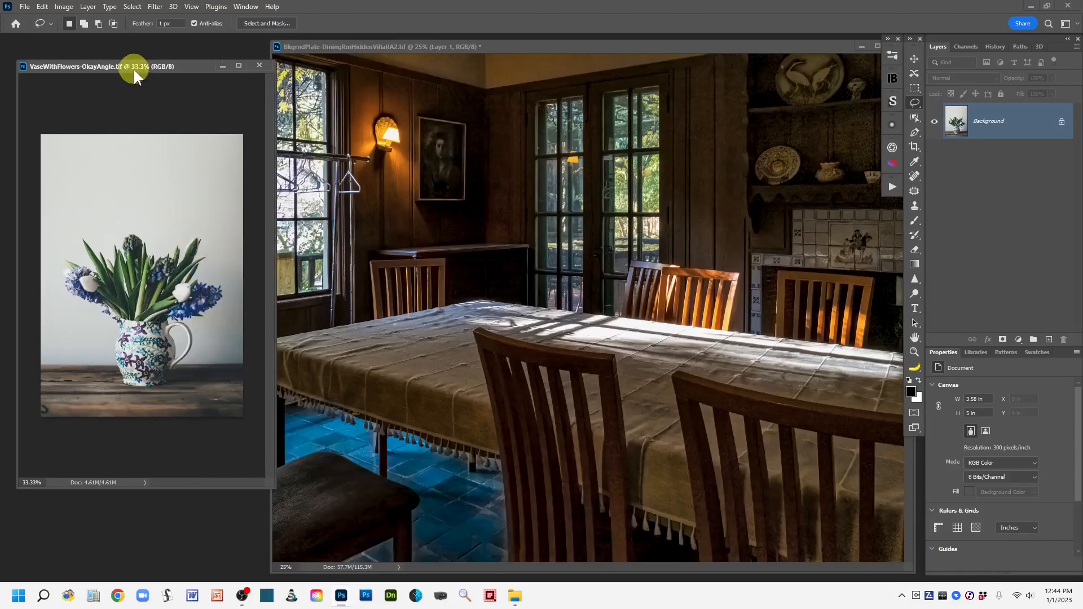
pyautogui.moveTo(123, 65); pyautogui.dragTo(120, 120)
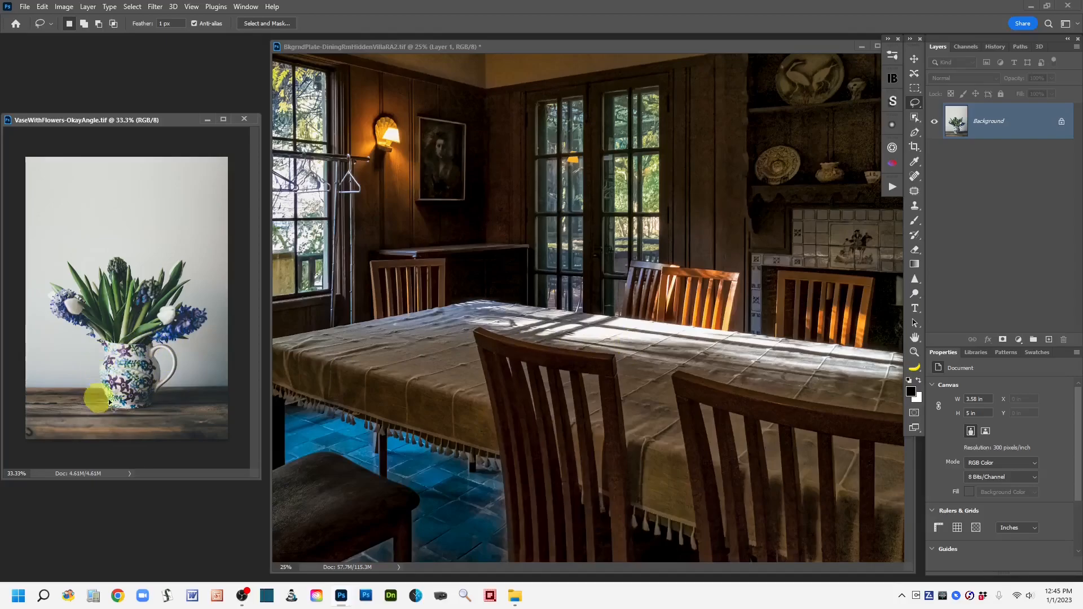
pyautogui.moveTo(96, 118); pyautogui.dragTo(97, 178)
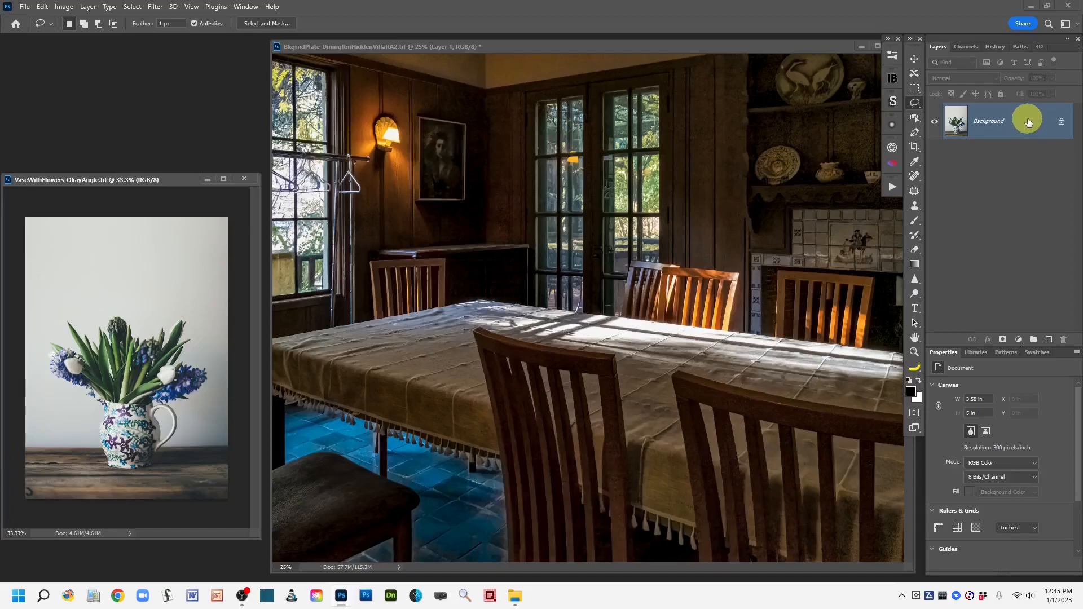
# Step: Duplicate the vase image's Background layer
pyautogui.moveTo(1027, 123)
pyautogui.mouseDown()
pyautogui.moveTo(1025, 254)
pyautogui.moveTo(1050, 343)
pyautogui.moveTo(1037, 118)
pyautogui.mouseUp()
pyautogui.hotkey('ctrl', 'j')
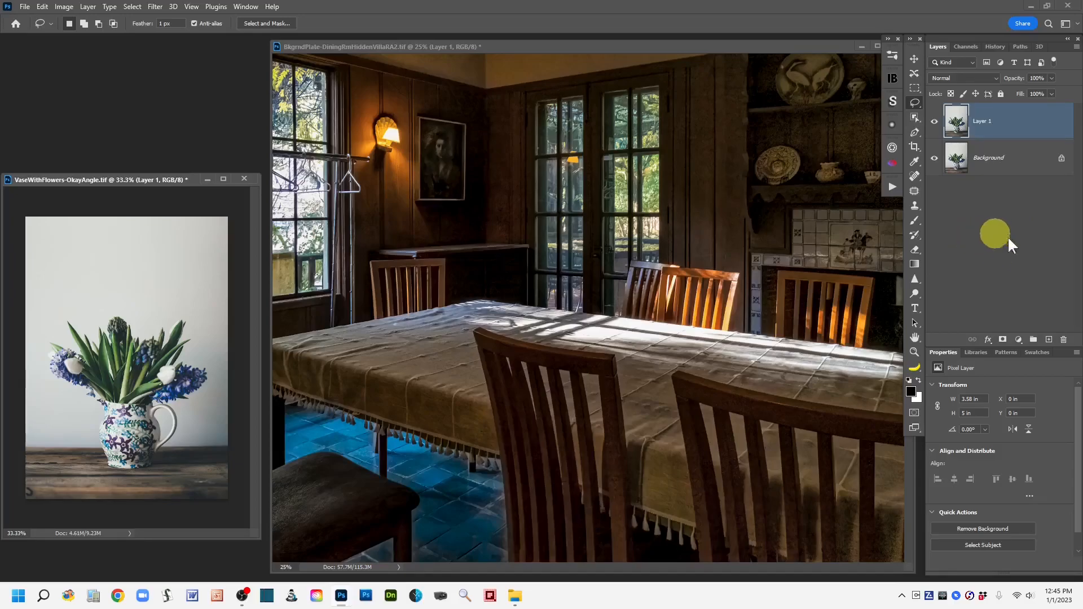
# Step: Move and enlarge the dining room document window
pyautogui.moveTo(595, 45); pyautogui.dragTo(464, 46)
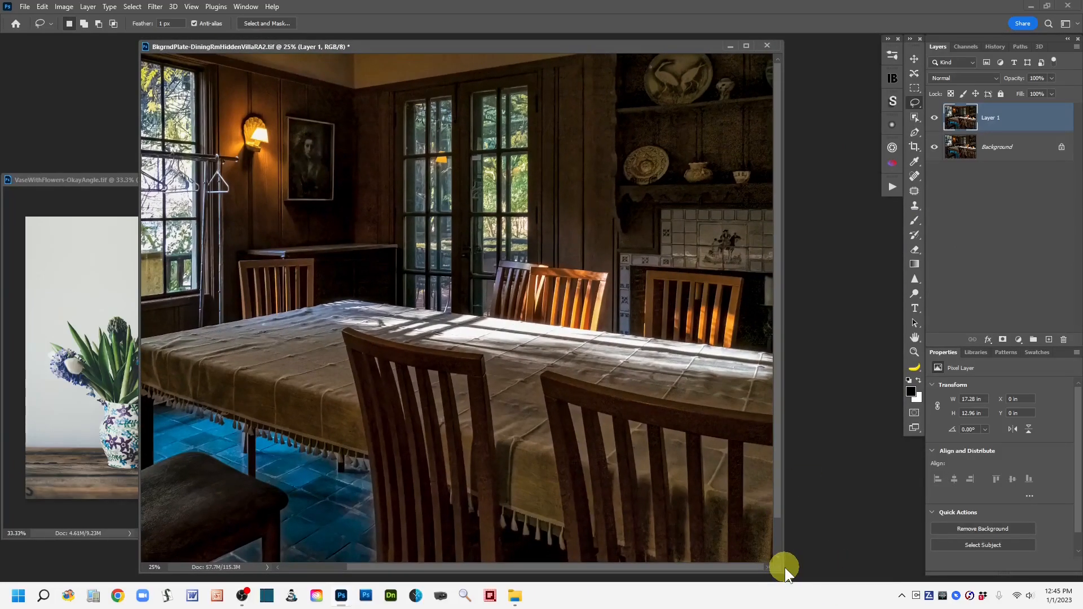
pyautogui.moveTo(781, 566); pyautogui.dragTo(886, 571)
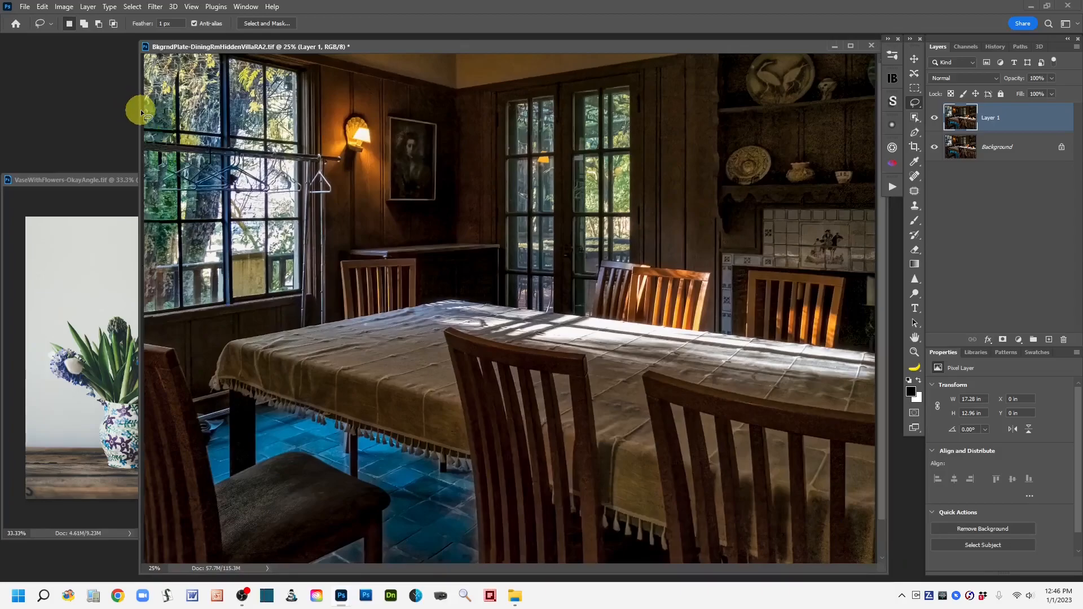
pyautogui.moveTo(100, 126); pyautogui.dragTo(101, 125)
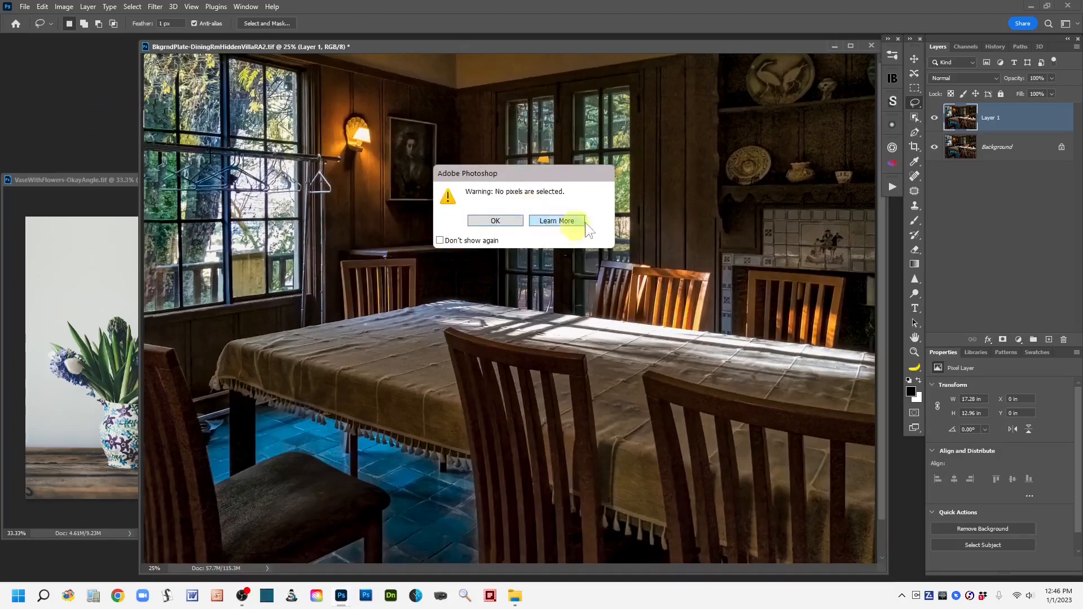
pyautogui.click(481, 221)
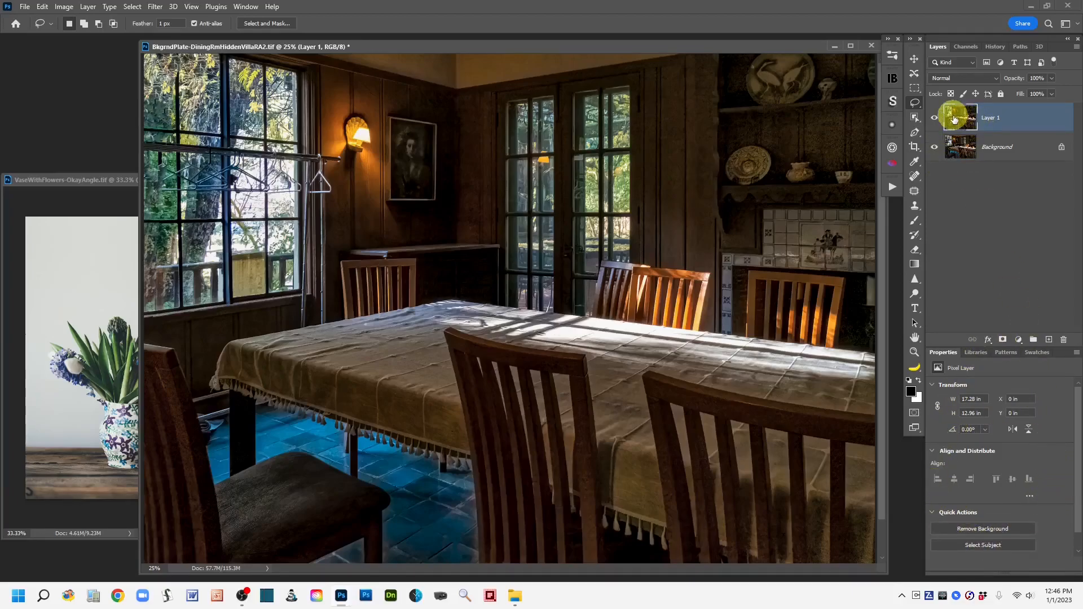
# Step: Select the vase of flowers as the subject in the vase image using the Object Selection tool
pyautogui.click(59, 180)
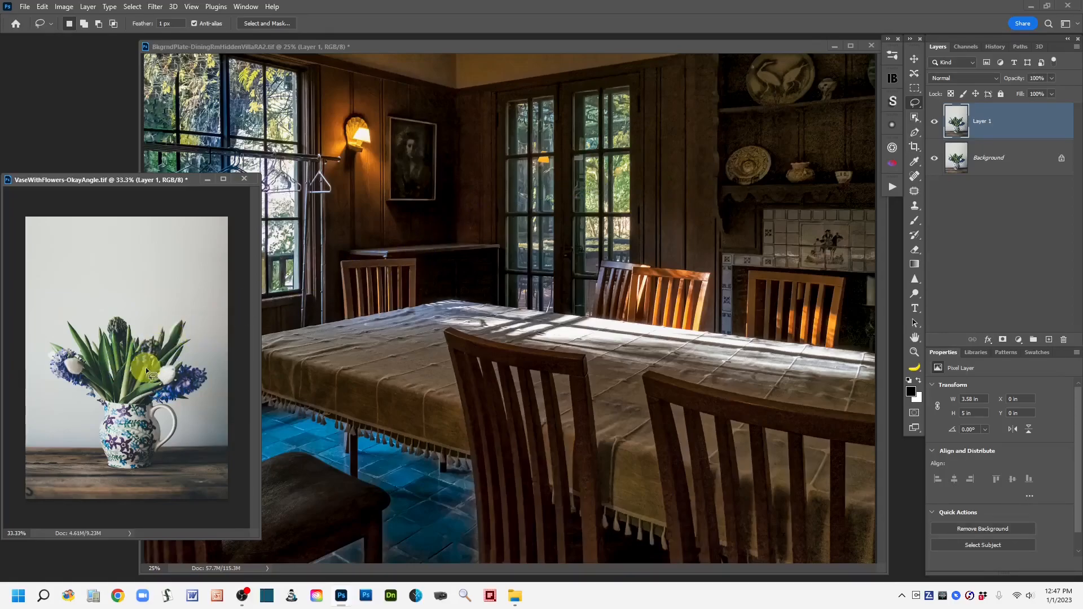
pyautogui.click(914, 117)
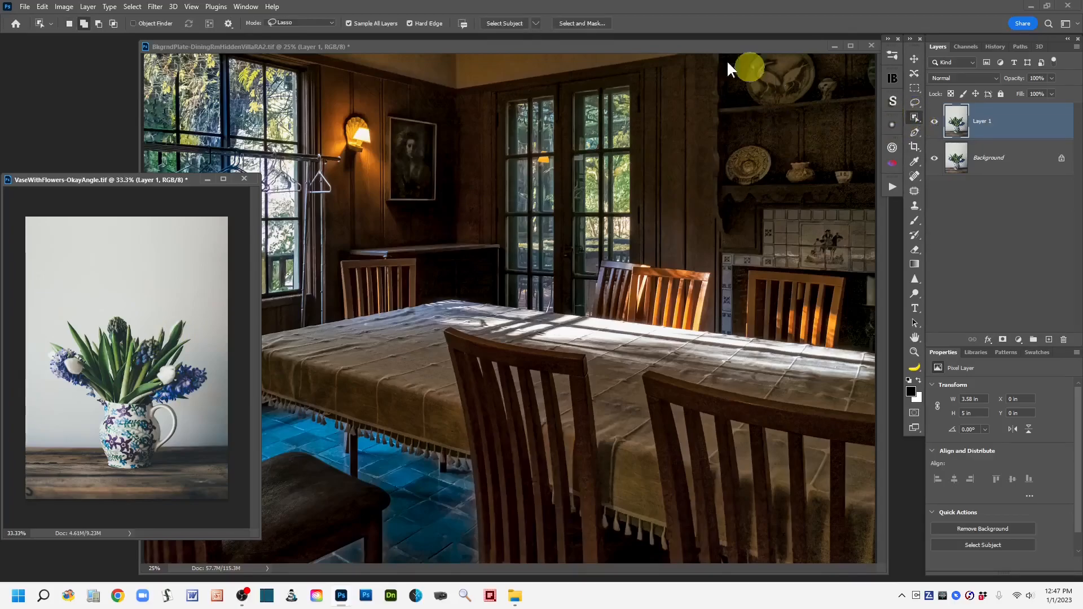
pyautogui.click(498, 25)
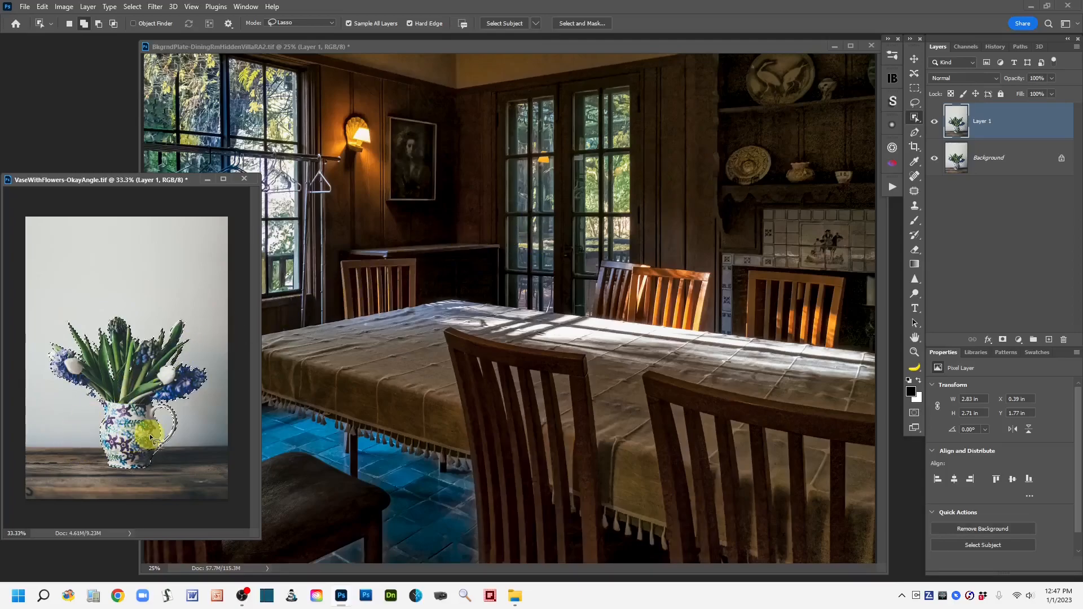
pyautogui.click(142, 416)
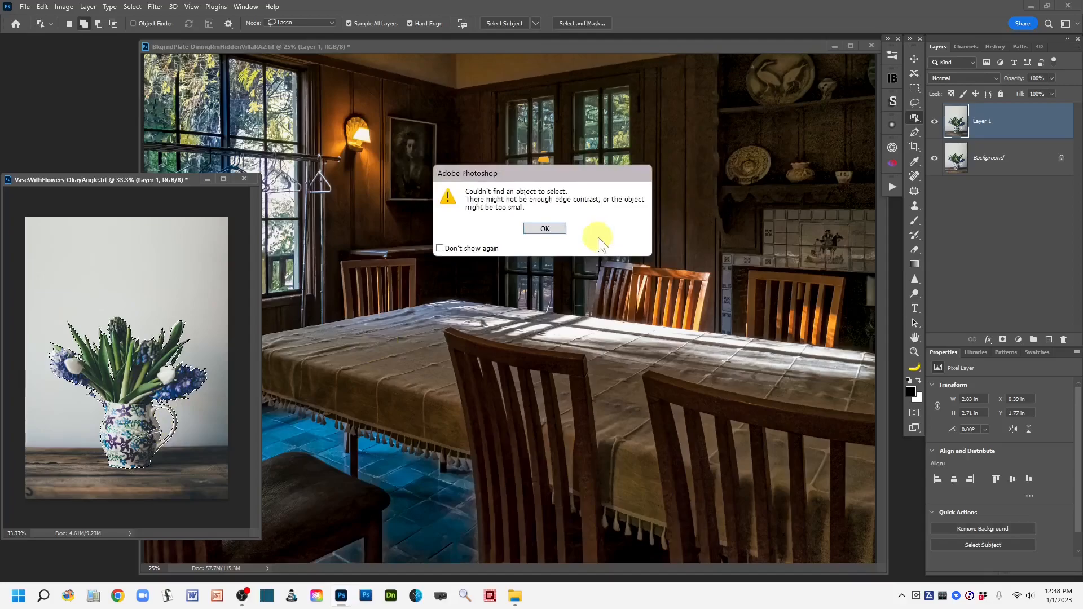
pyautogui.click(545, 229)
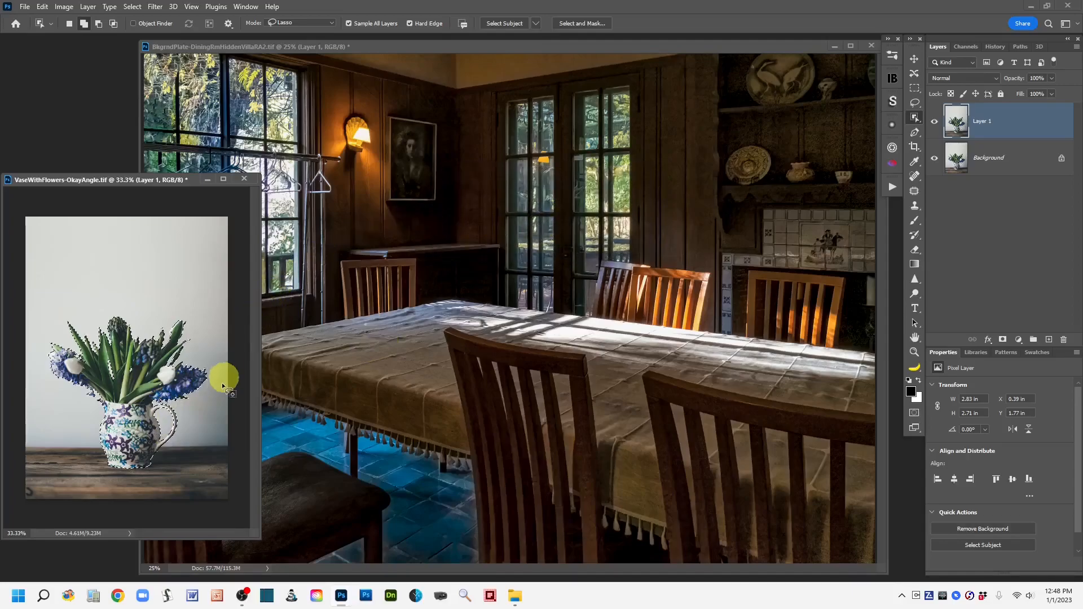
# Step: Drag the selected vase into the dining room image, placing it on the table
pyautogui.click(914, 58)
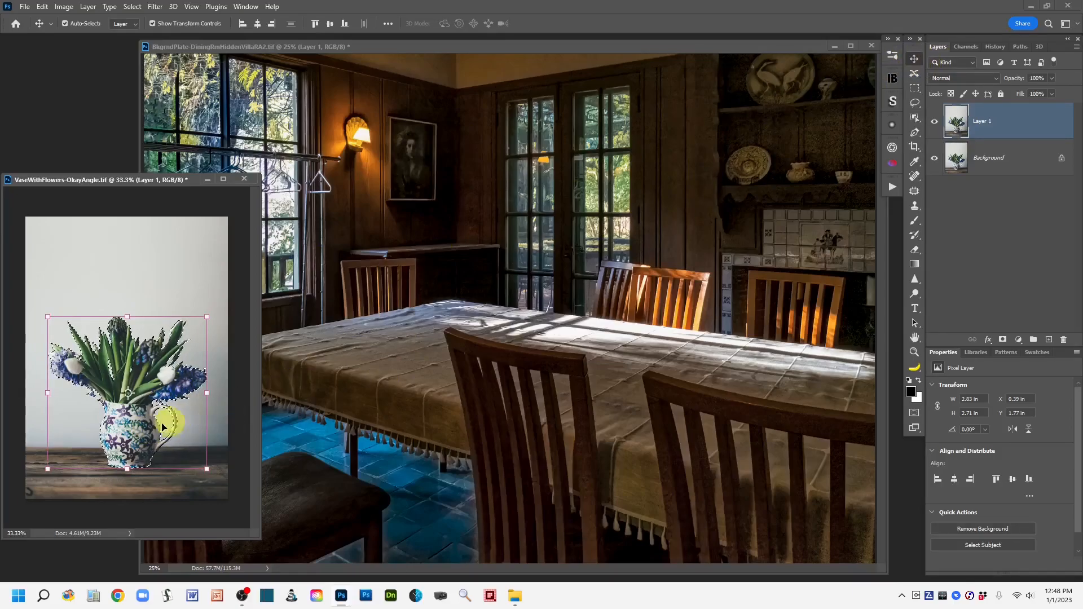
pyautogui.moveTo(141, 437); pyautogui.dragTo(614, 340)
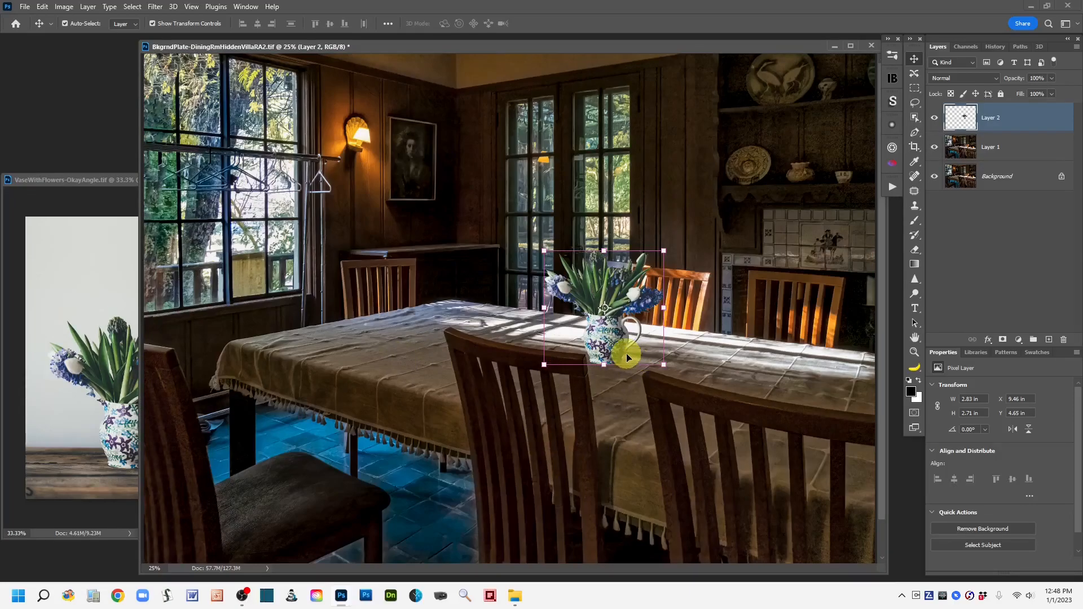
# Step: Hide and reshow the lower layers to check the new vase layer on its own
pyautogui.click(934, 147)
pyautogui.click(932, 185)
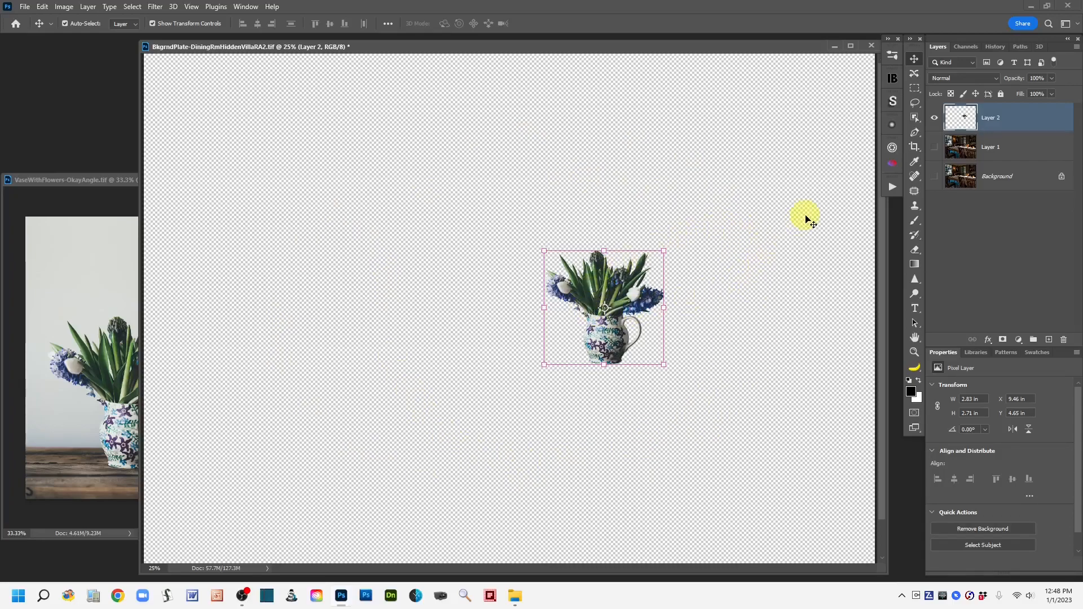
pyautogui.click(932, 148)
pyautogui.click(933, 174)
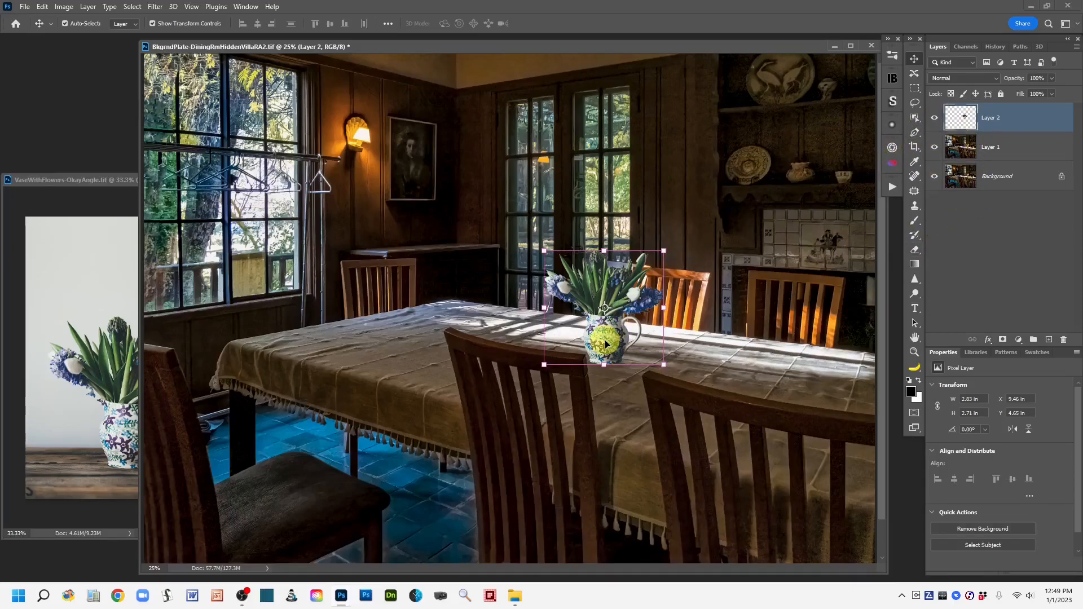
# Step: Position the vase on the tabletop in front of the far chairs
pyautogui.moveTo(603, 345); pyautogui.dragTo(625, 365)
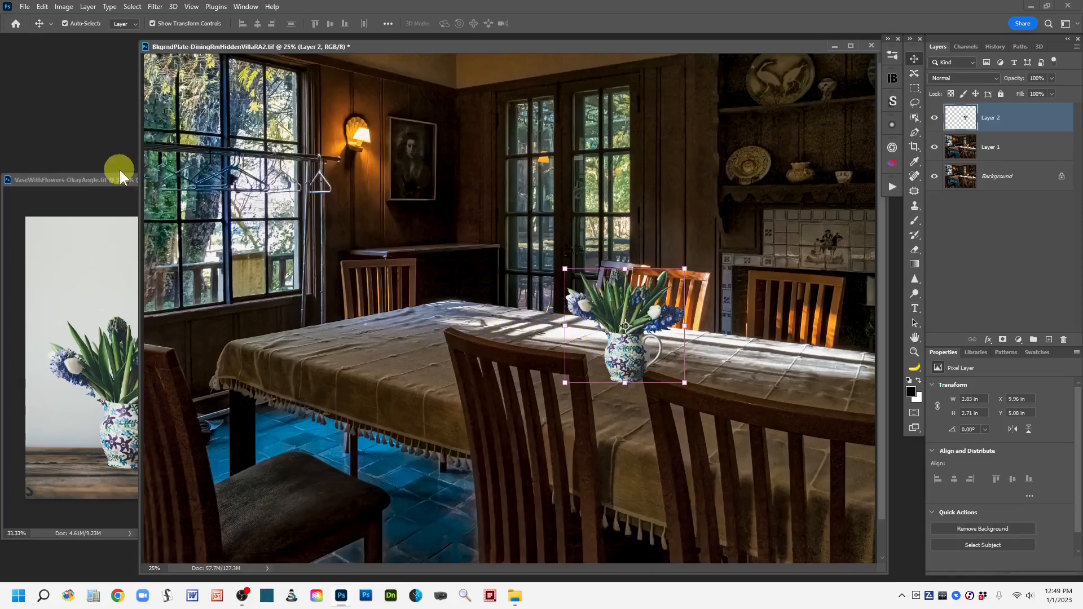
pyautogui.click(79, 178)
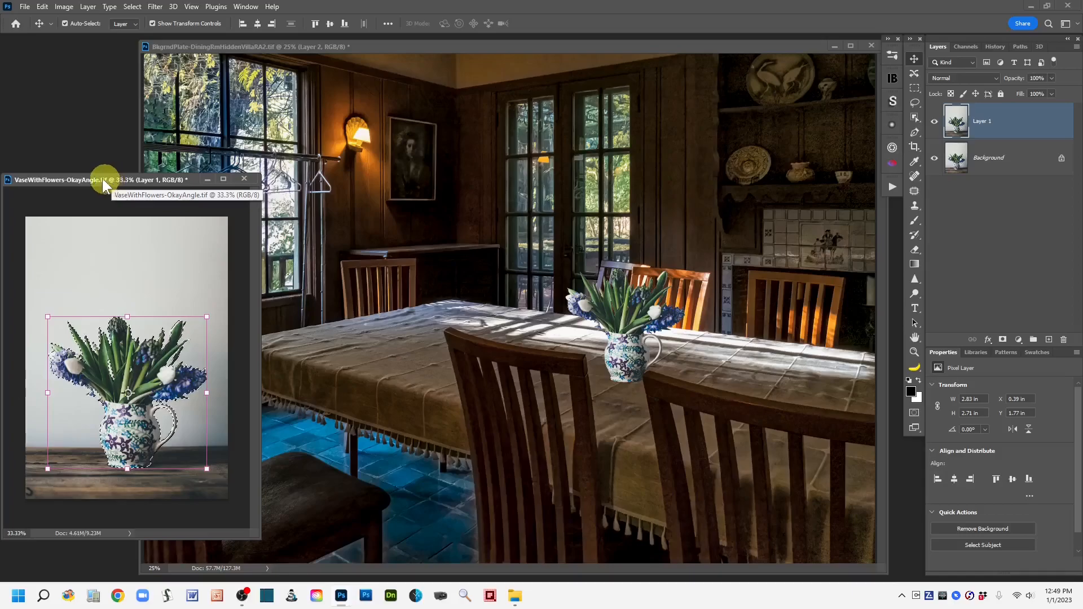
pyautogui.moveTo(97, 179); pyautogui.dragTo(110, 143)
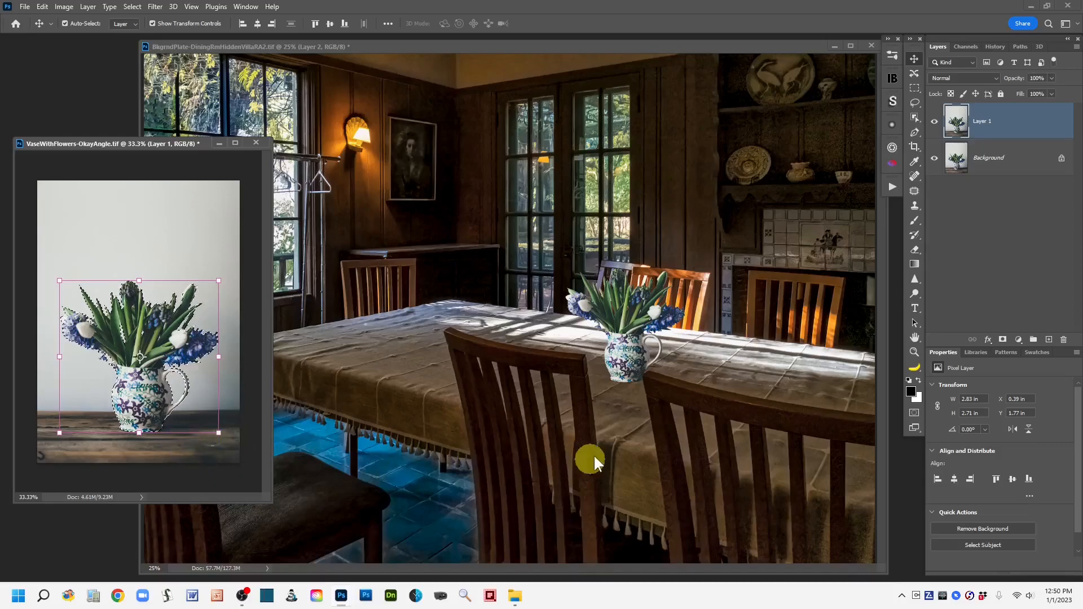
pyautogui.click(617, 437)
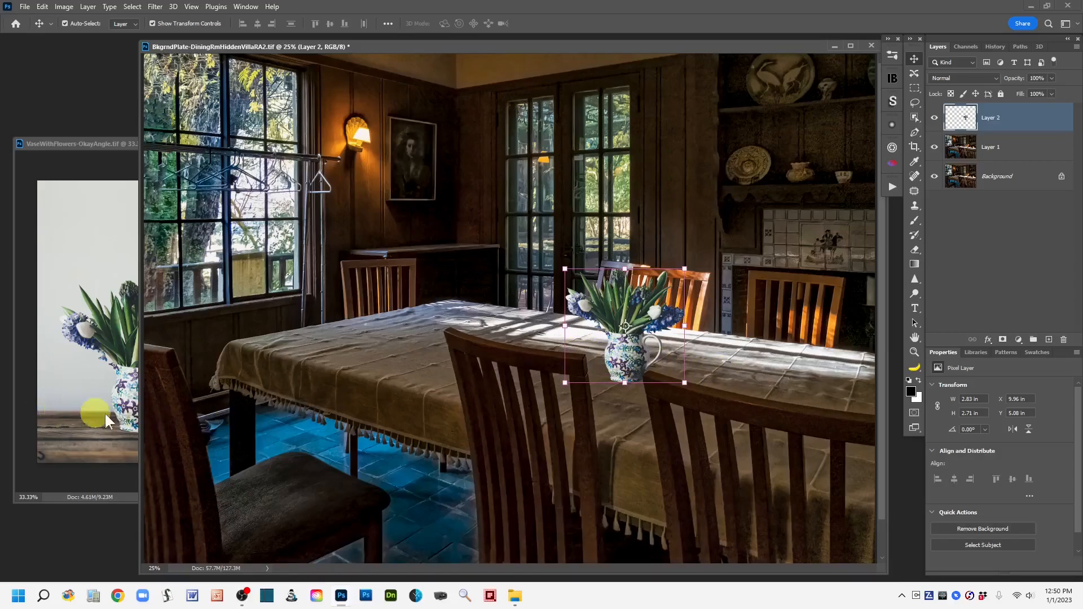
pyautogui.moveTo(628, 366); pyautogui.dragTo(625, 360)
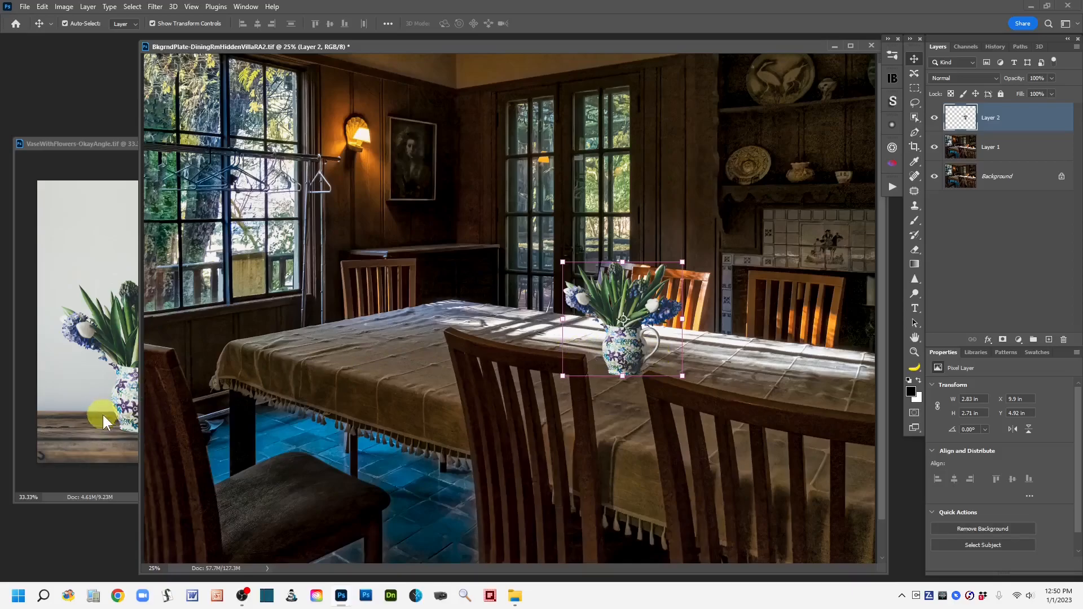
# Step: Try to drag the vase selection into the dining room image again
pyautogui.click(90, 480)
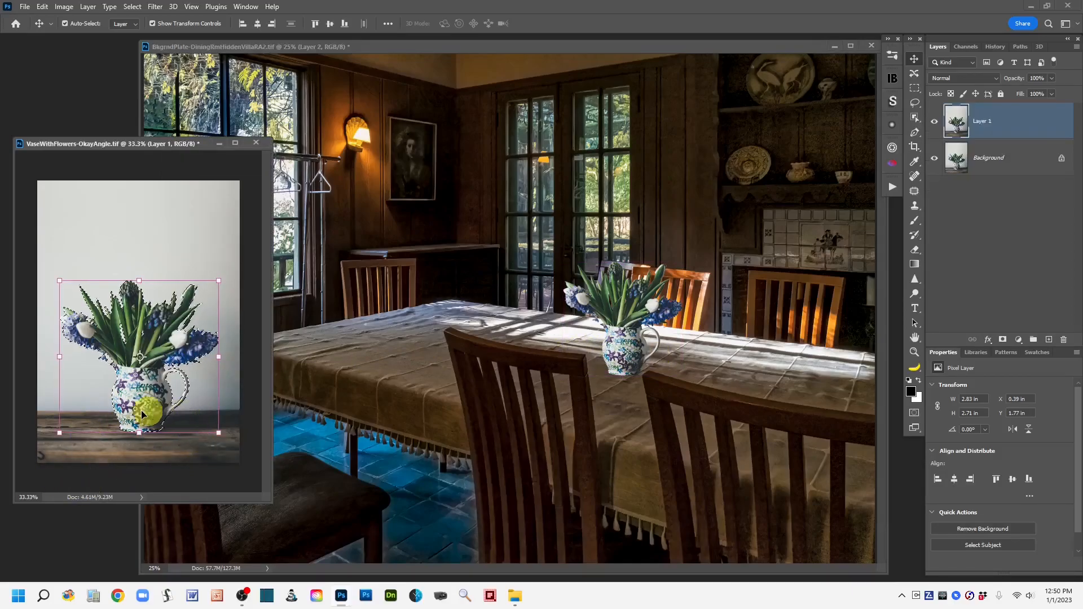
pyautogui.moveTo(183, 415); pyautogui.dragTo(622, 404)
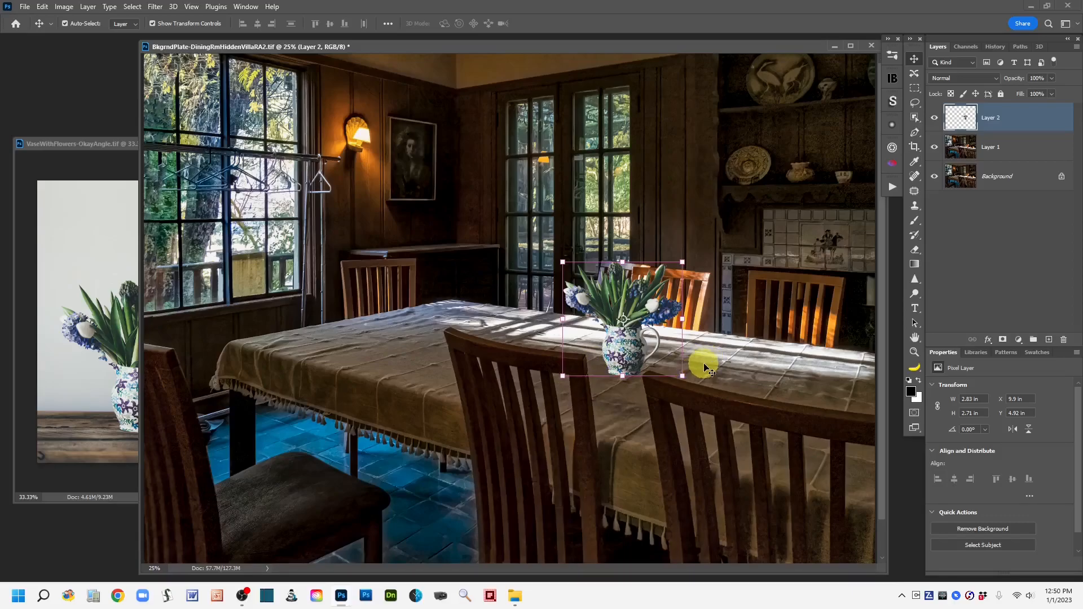
# Step: Rename the vase layer to Vase - orig
pyautogui.doubleClick(990, 120)
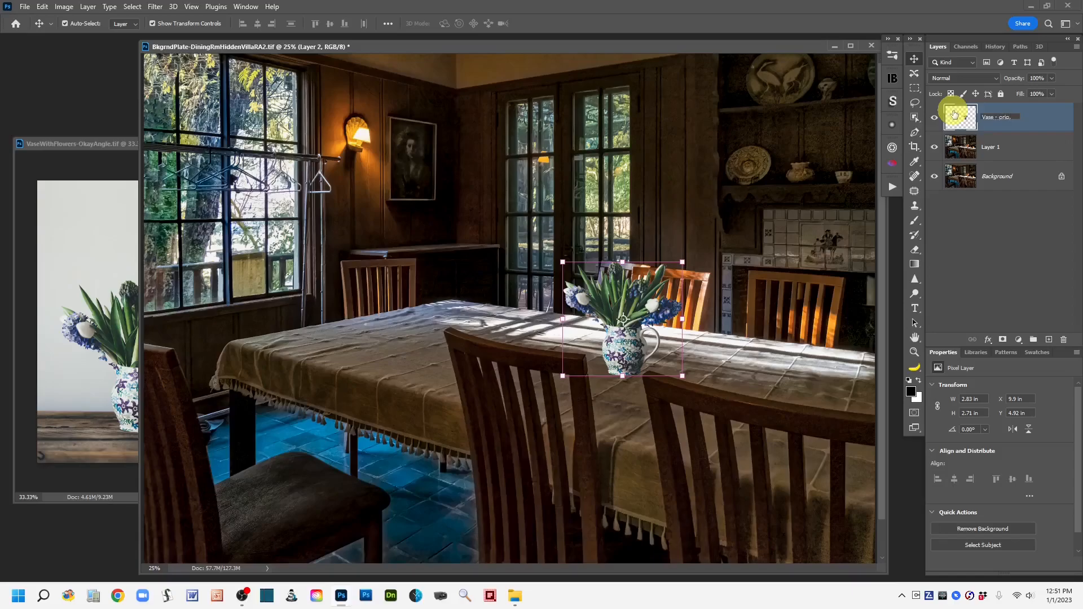
pyautogui.click(1041, 121)
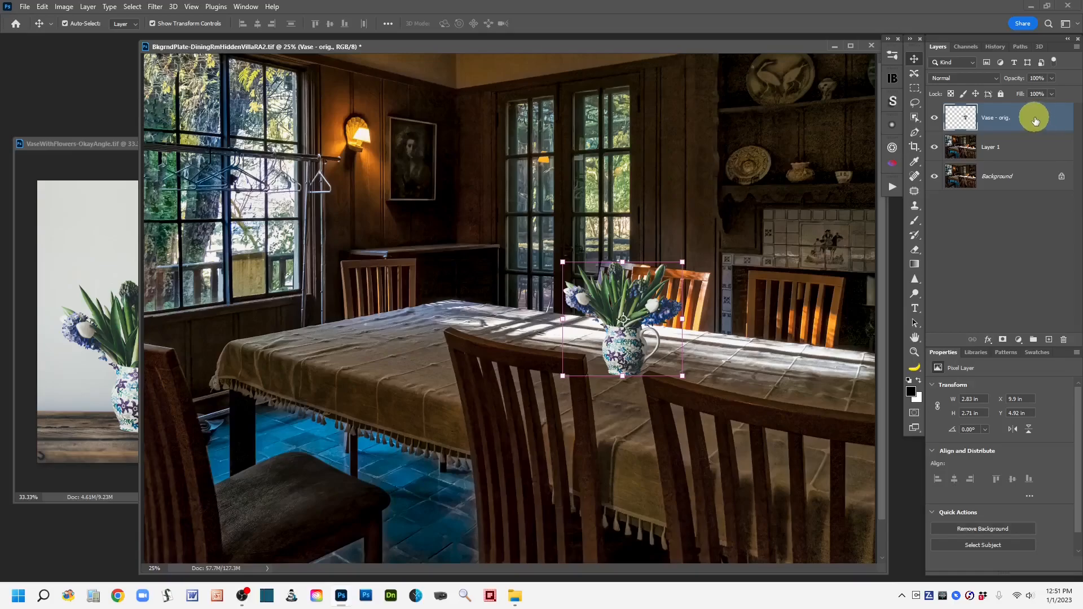
# Step: Duplicate the Vase - orig. layer and hide the original
pyautogui.moveTo(1033, 120); pyautogui.dragTo(1049, 342)
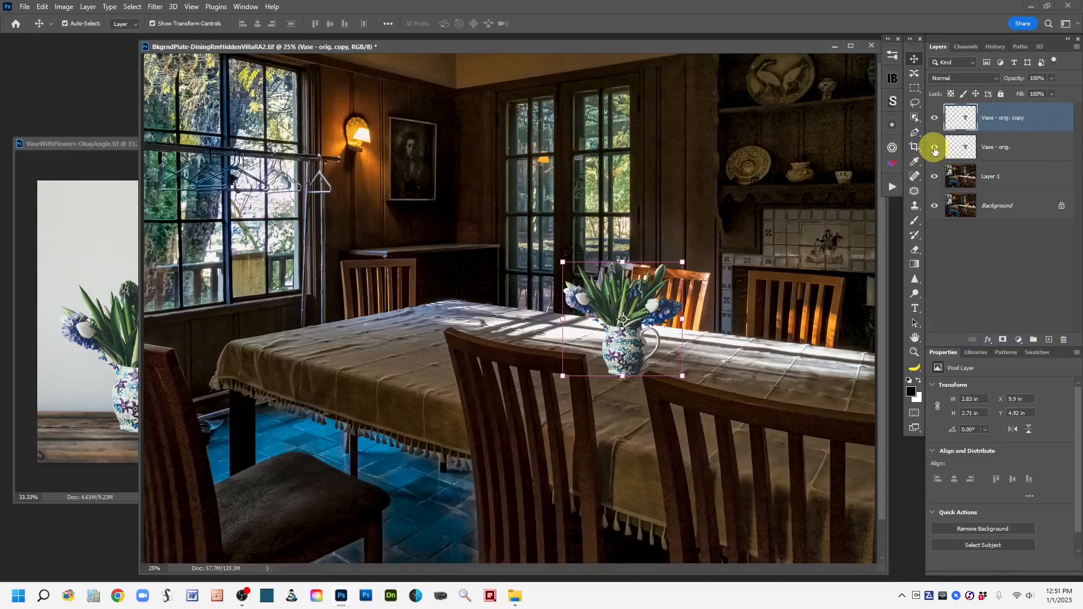
pyautogui.click(934, 148)
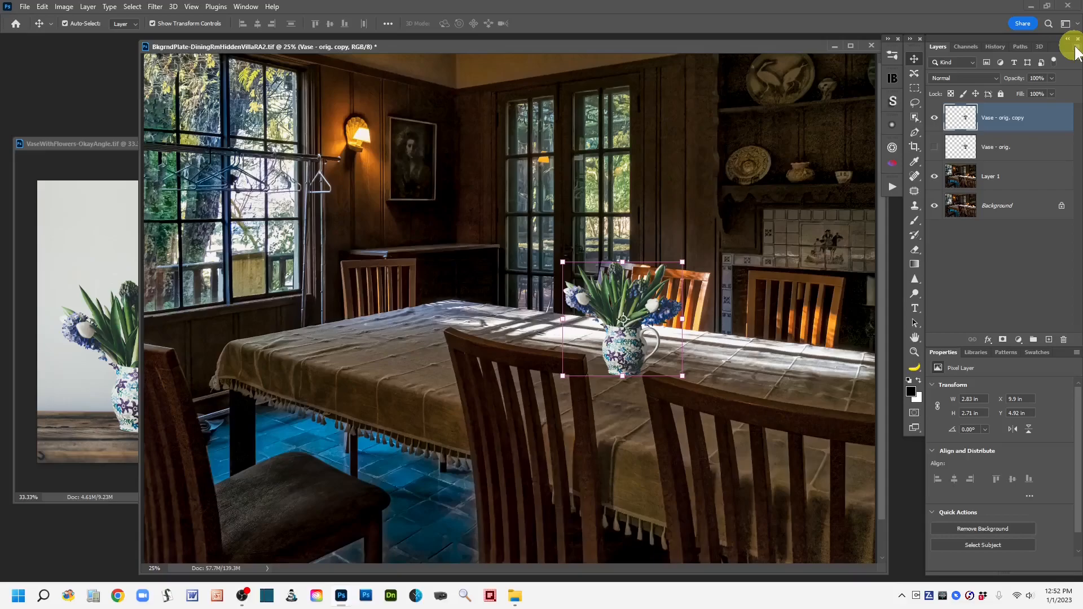
# Step: Convert the Vase - orig. copy layer to a smart object
pyautogui.rightClick(1049, 121)
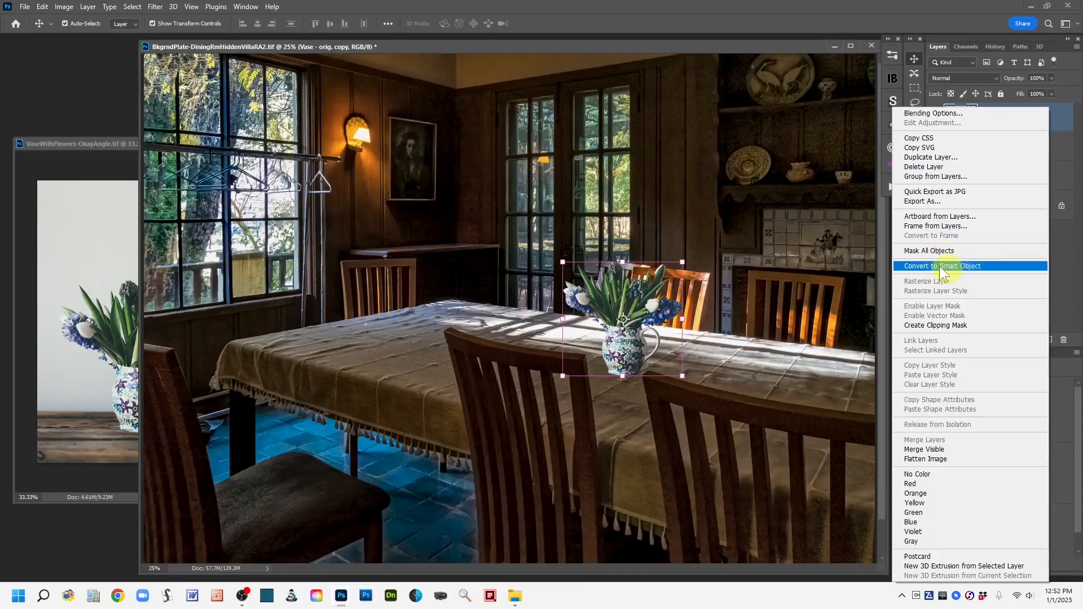
pyautogui.click(1008, 264)
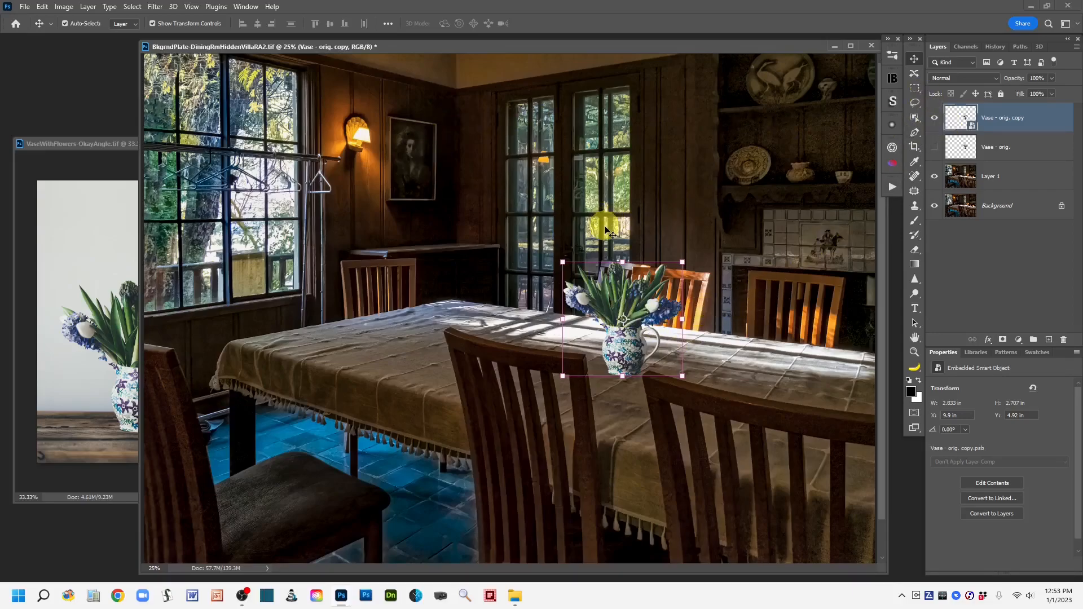
# Step: Scale the vase smart object up to about 116% and nudge it into place on the table, then commit the transform
pyautogui.click(42, 8)
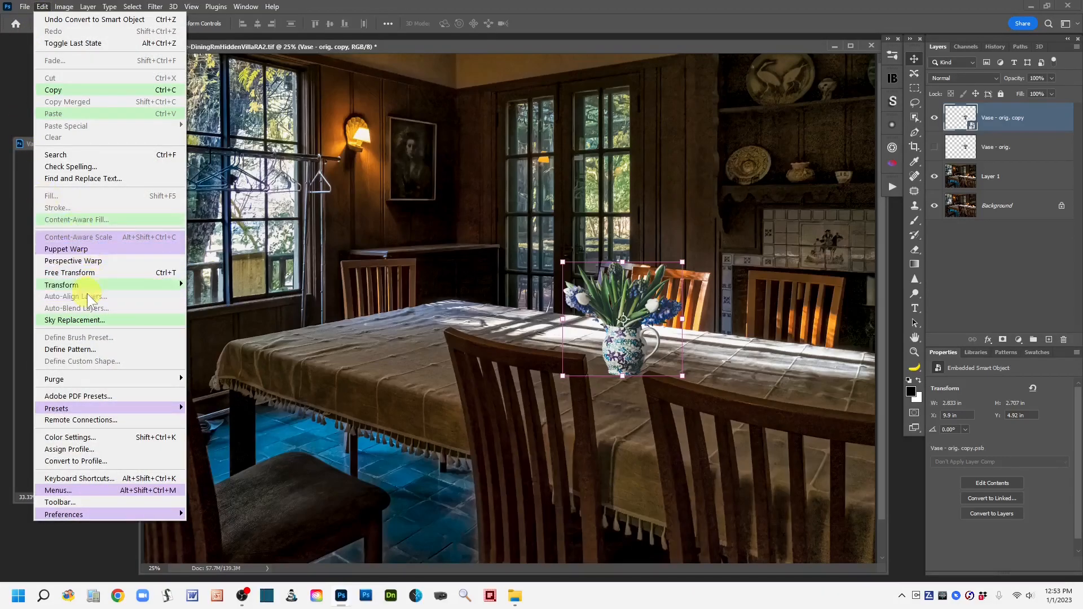
pyautogui.moveTo(94, 285)
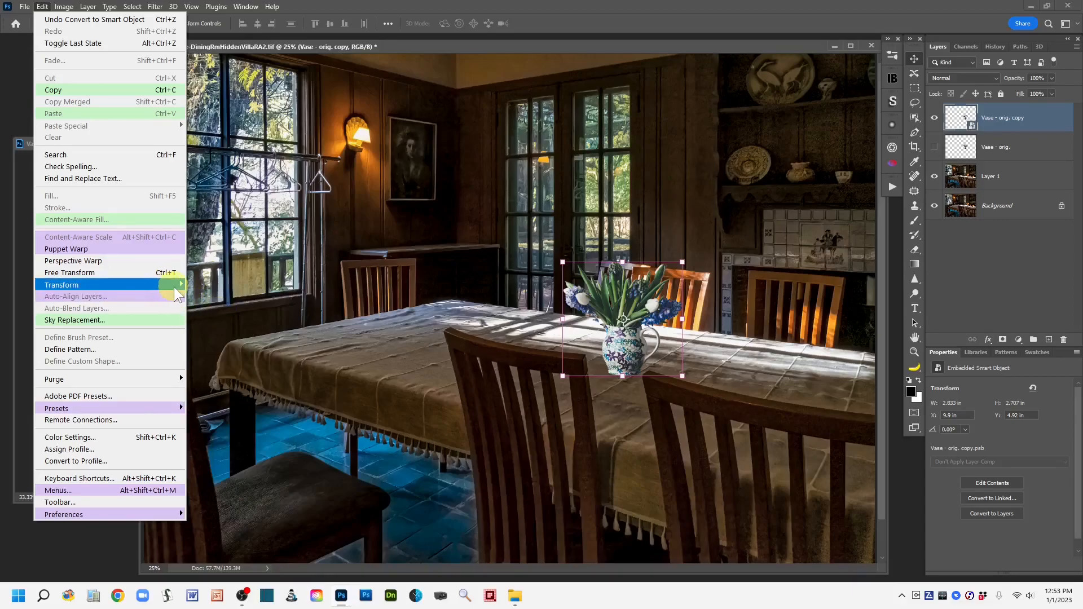
pyautogui.moveTo(174, 287)
pyautogui.click(241, 302)
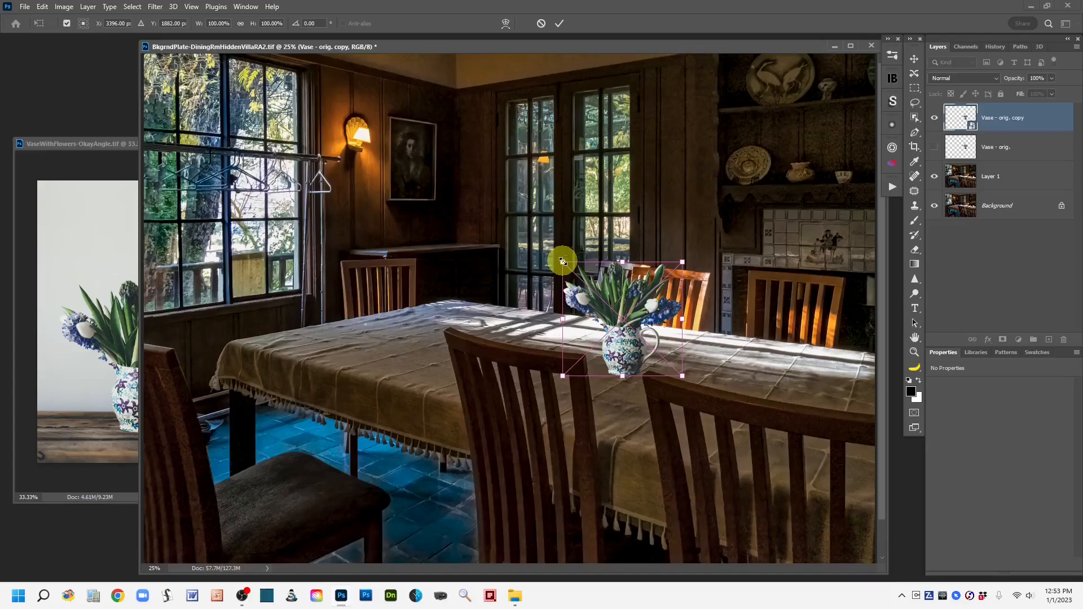
pyautogui.moveTo(563, 261); pyautogui.dragTo(548, 240)
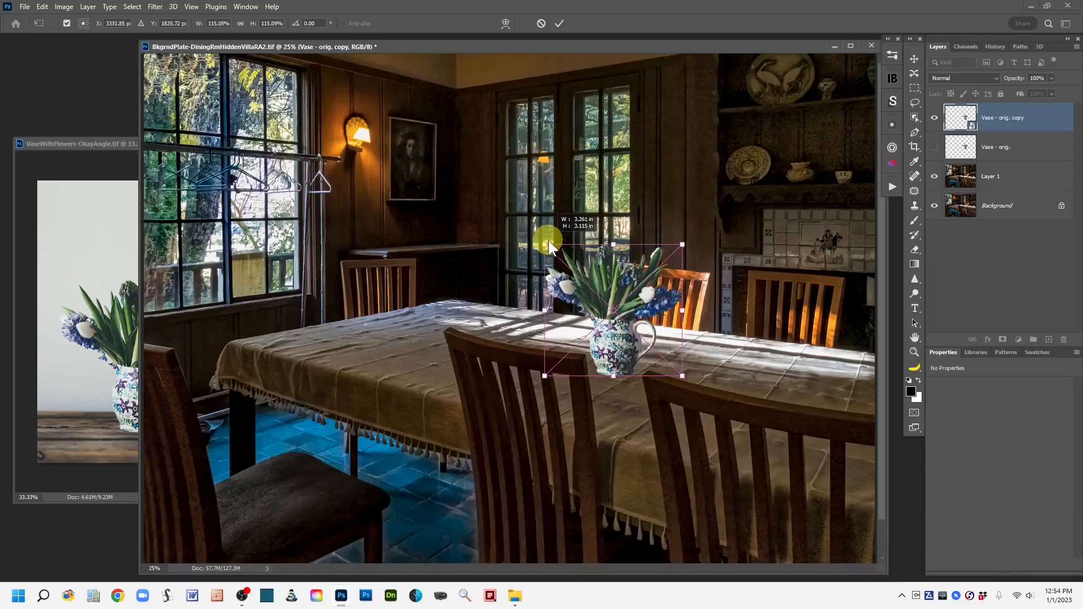
pyautogui.moveTo(548, 241); pyautogui.dragTo(547, 240)
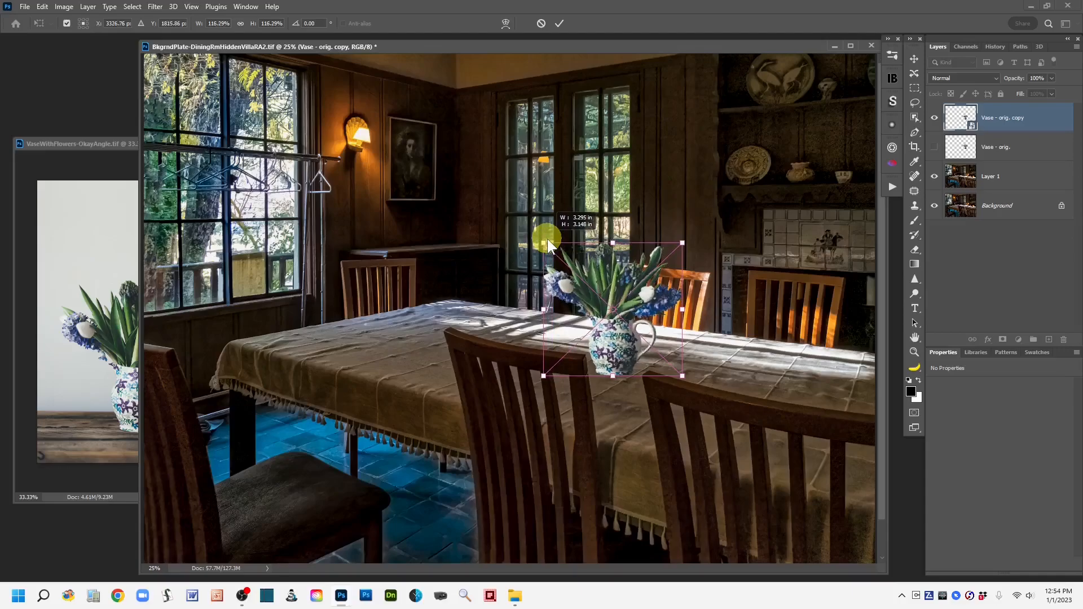
pyautogui.moveTo(547, 239); pyautogui.dragTo(547, 239)
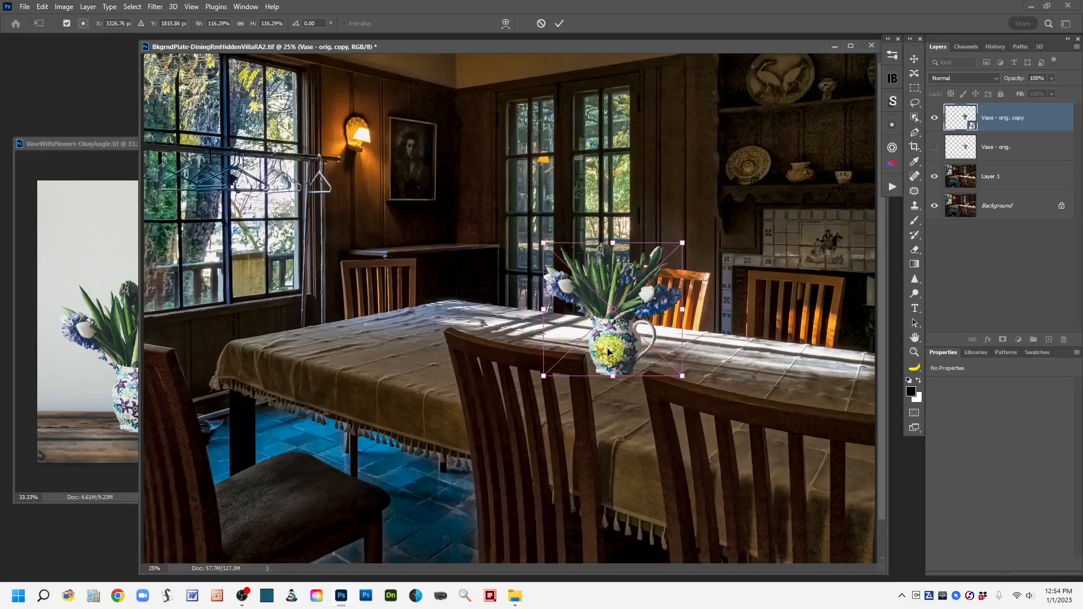
pyautogui.moveTo(610, 347); pyautogui.dragTo(614, 349)
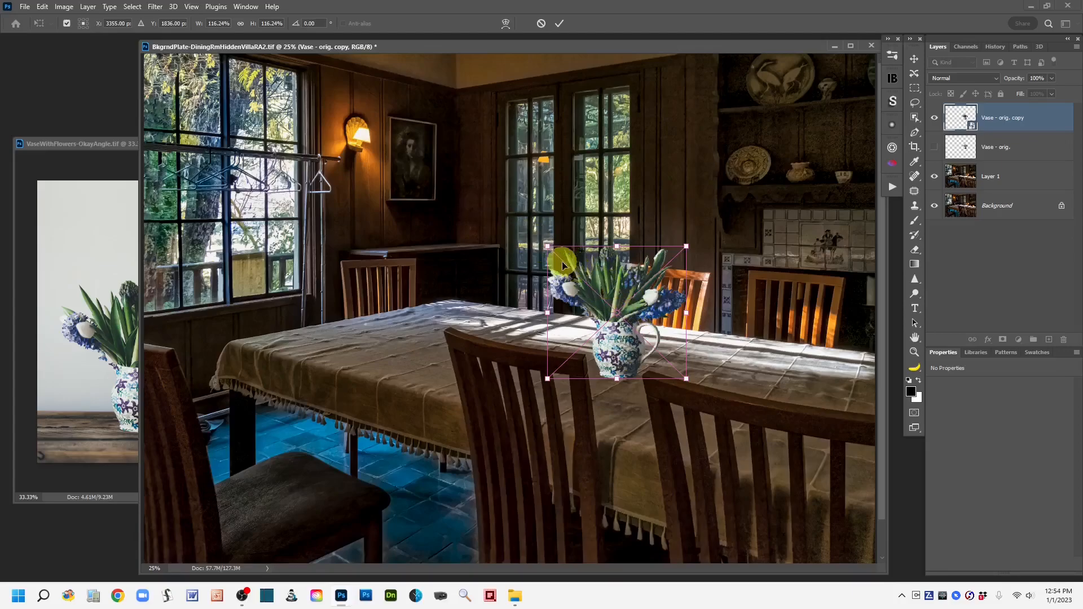
pyautogui.click(43, 8)
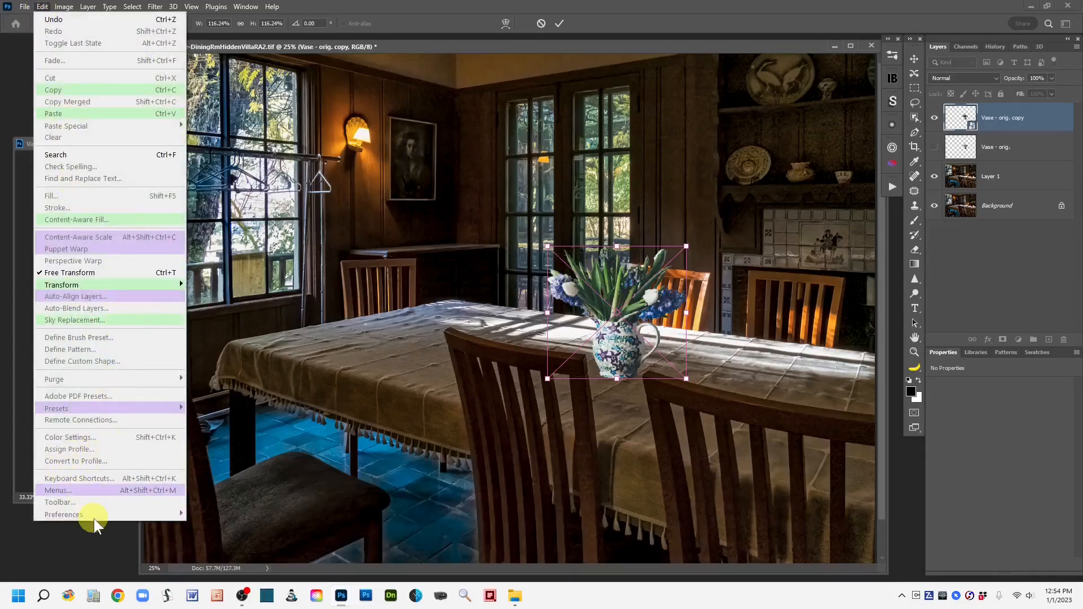
pyautogui.click(648, 8)
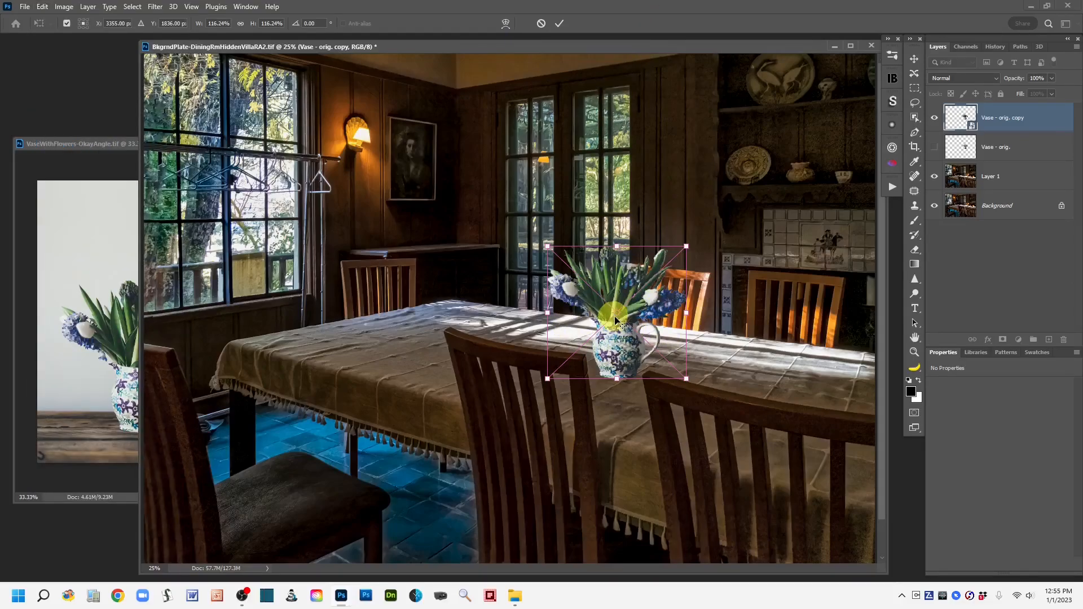
pyautogui.click(556, 22)
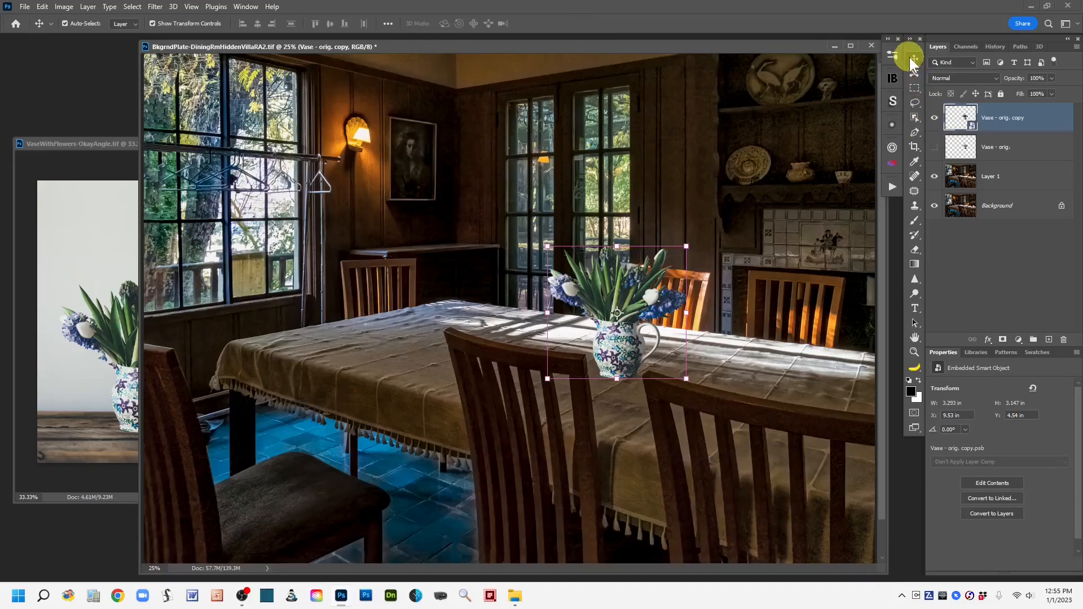
# Step: Rasterize the Vase - orig. copy smart object layer
pyautogui.click(915, 102)
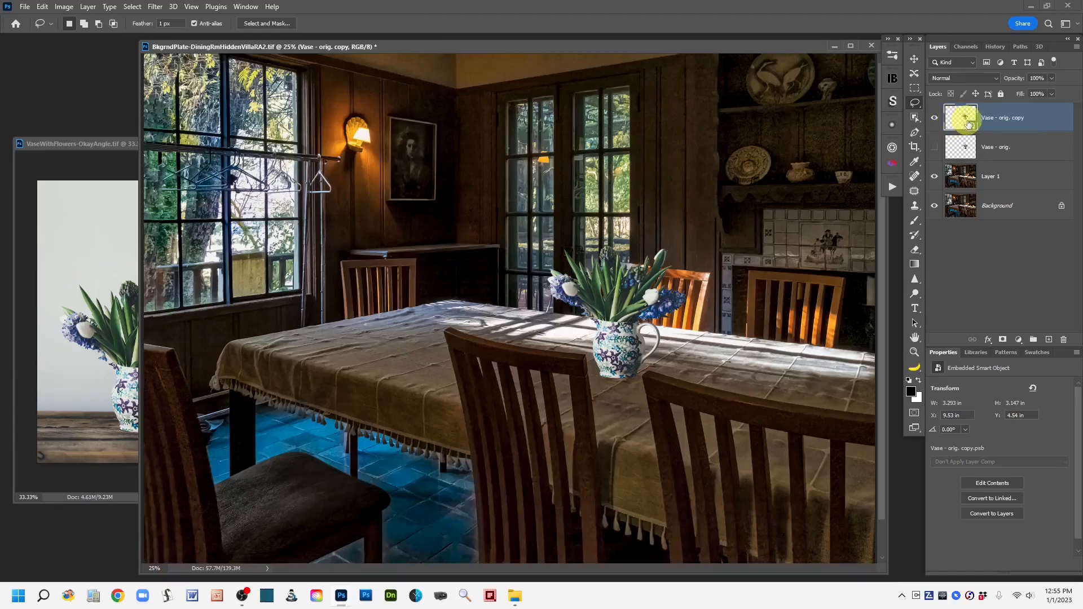
pyautogui.rightClick(1046, 122)
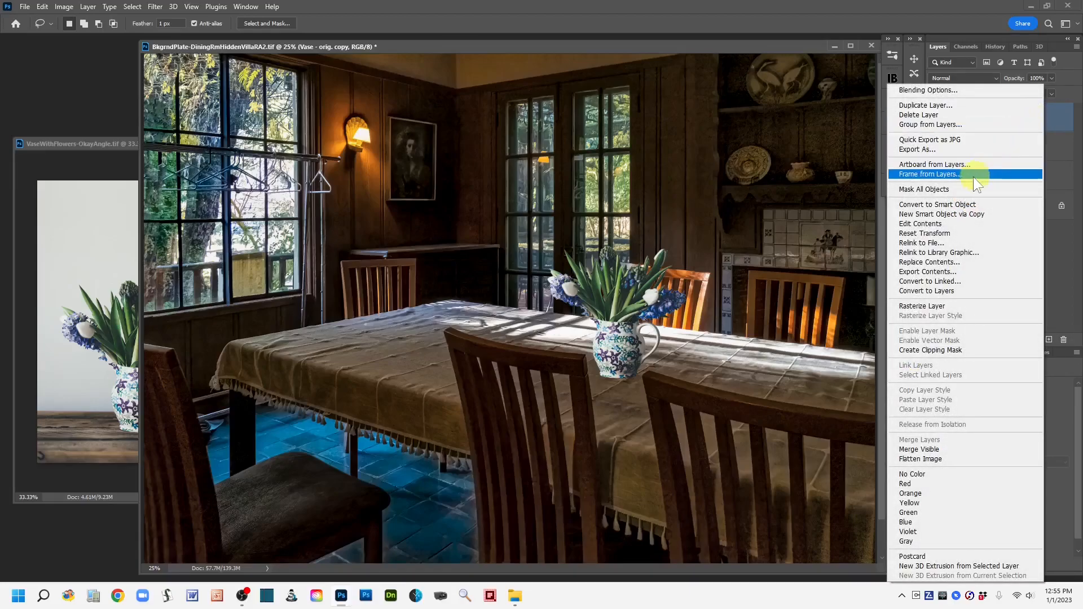
pyautogui.click(968, 304)
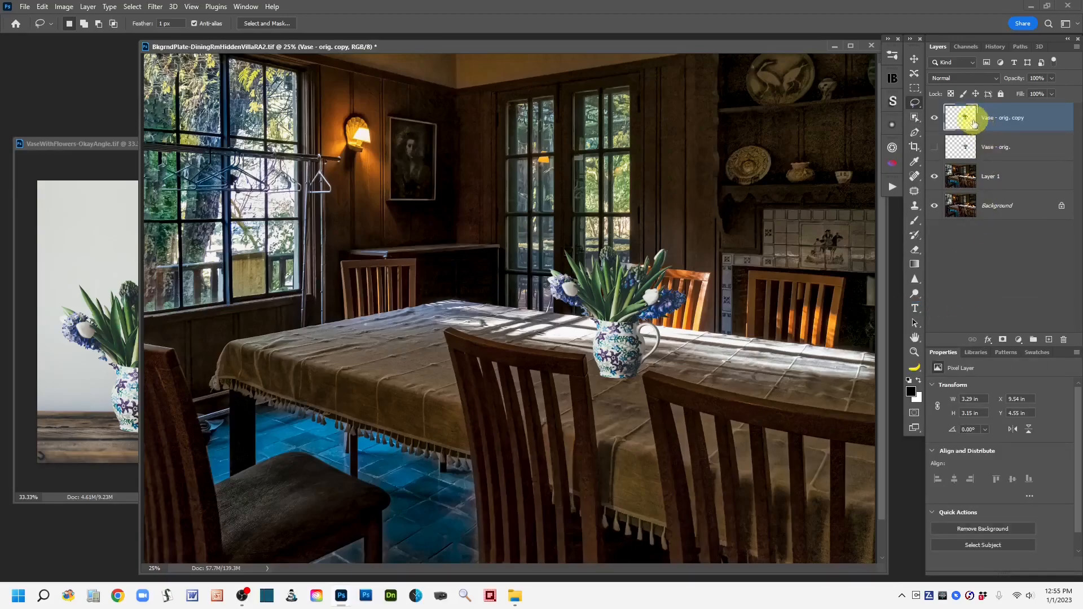
# Step: Rename the rasterized vase layer to Vase -Resized
pyautogui.doubleClick(1008, 117)
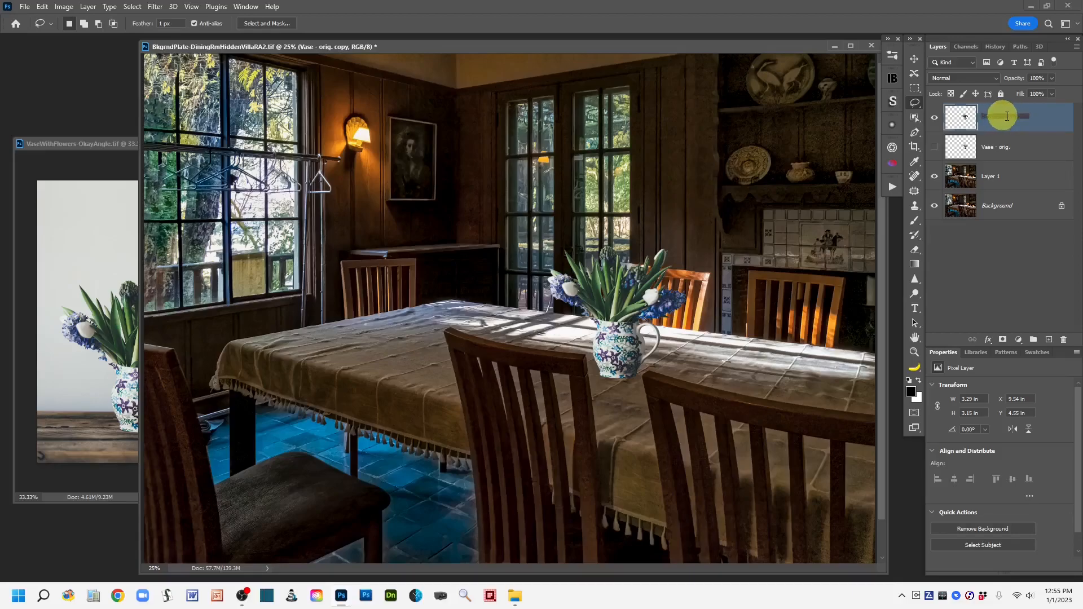
pyautogui.moveTo(998, 117); pyautogui.dragTo(1027, 116)
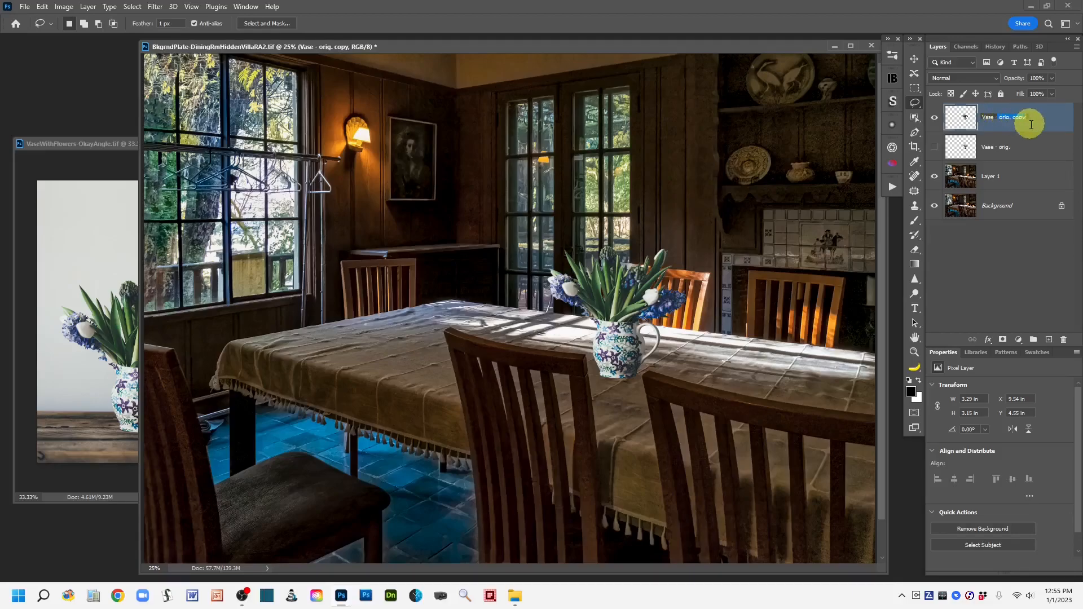
pyautogui.write('Resized')
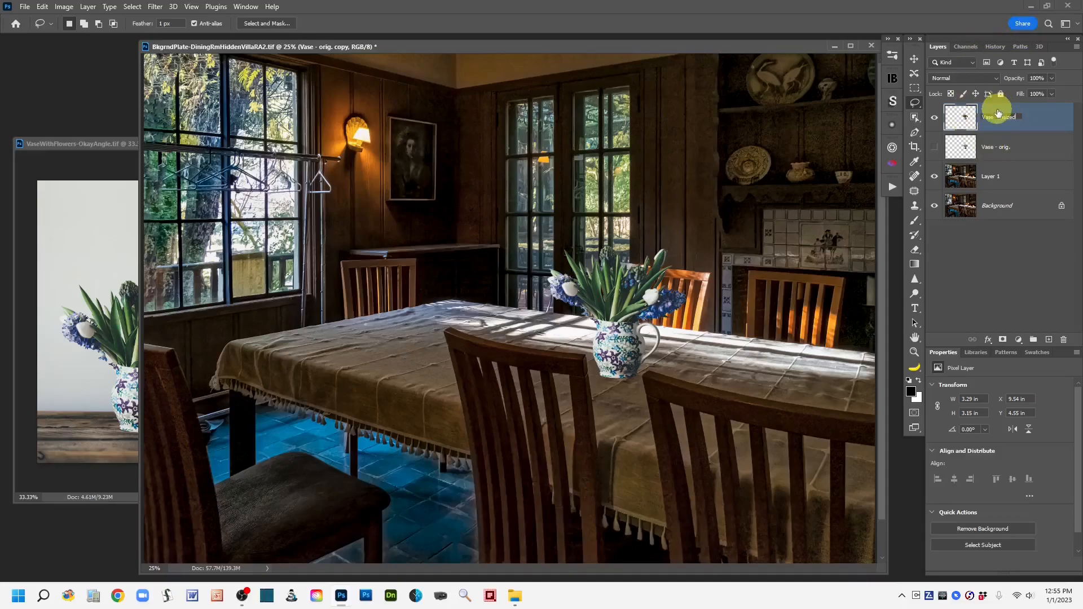
pyautogui.click(1048, 122)
# Step: Duplicate the Vase -Resized layer and hide the original
pyautogui.moveTo(1038, 119); pyautogui.dragTo(1049, 339)
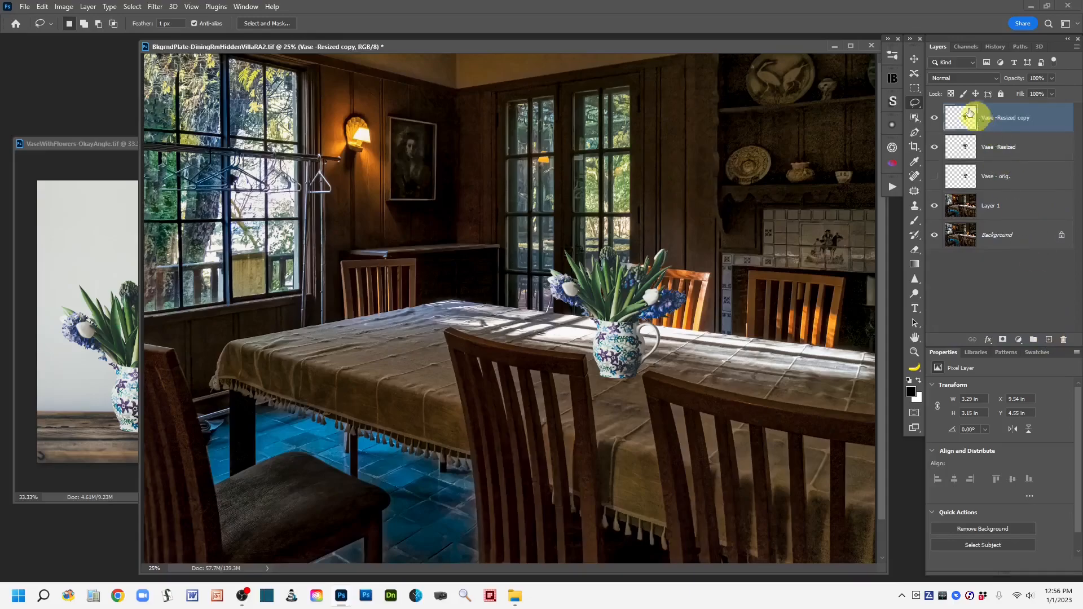
pyautogui.click(933, 148)
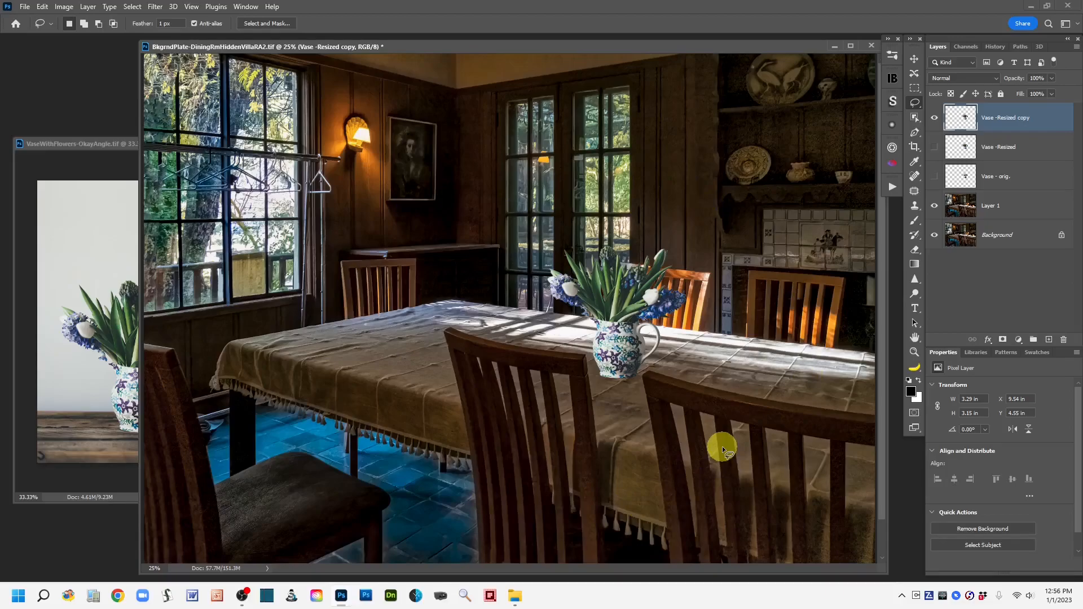
# Step: Open Match Color for the vase copy layer and set its source to the BkgrndPlate-DiningRmHiddenVillaRA2.tif image
pyautogui.click(73, 148)
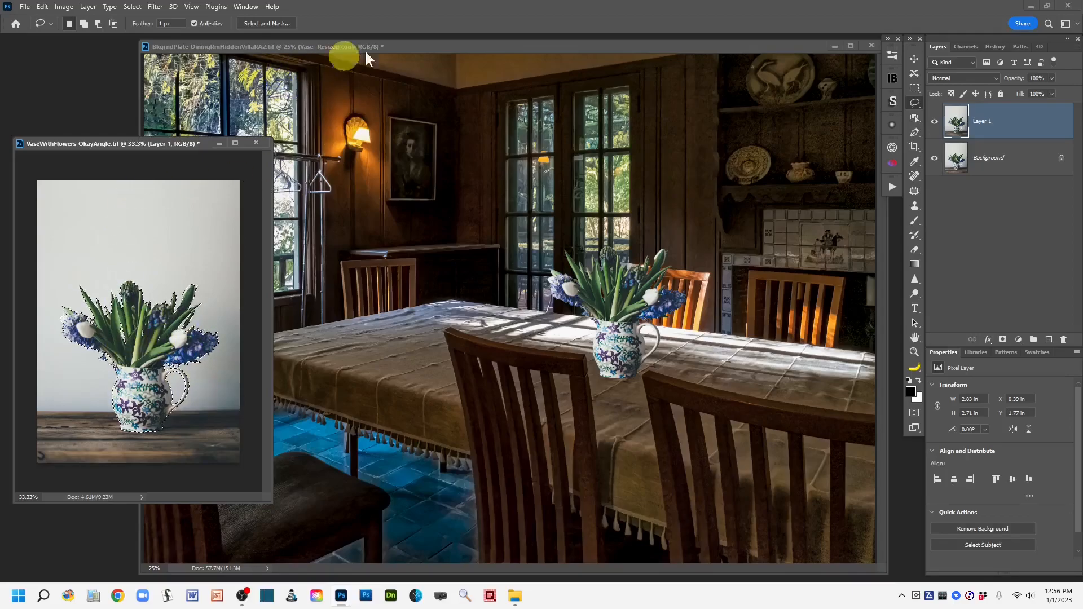
pyautogui.click(475, 49)
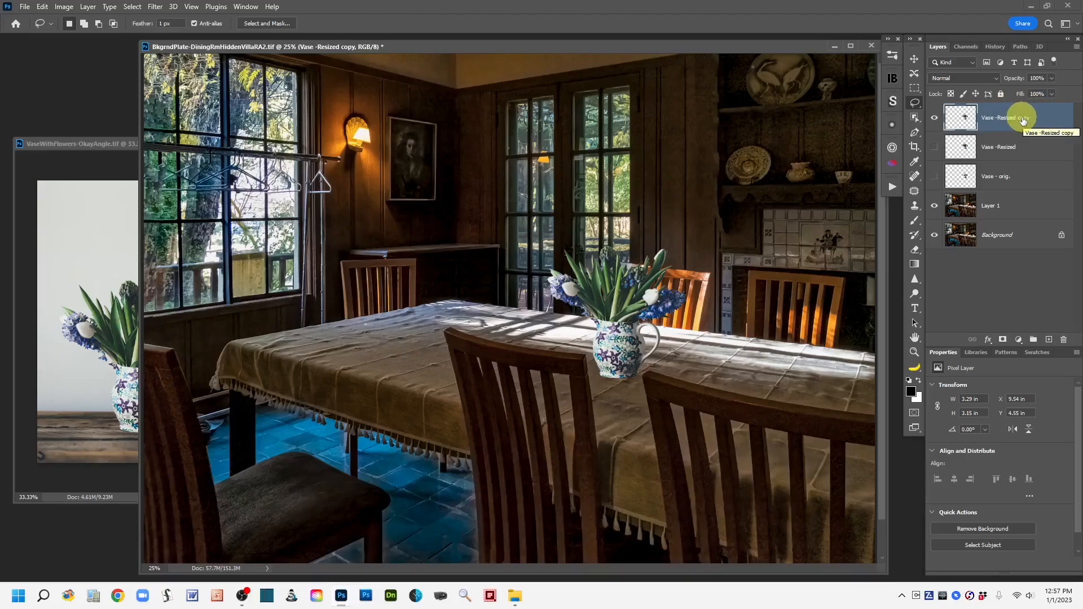
pyautogui.click(64, 6)
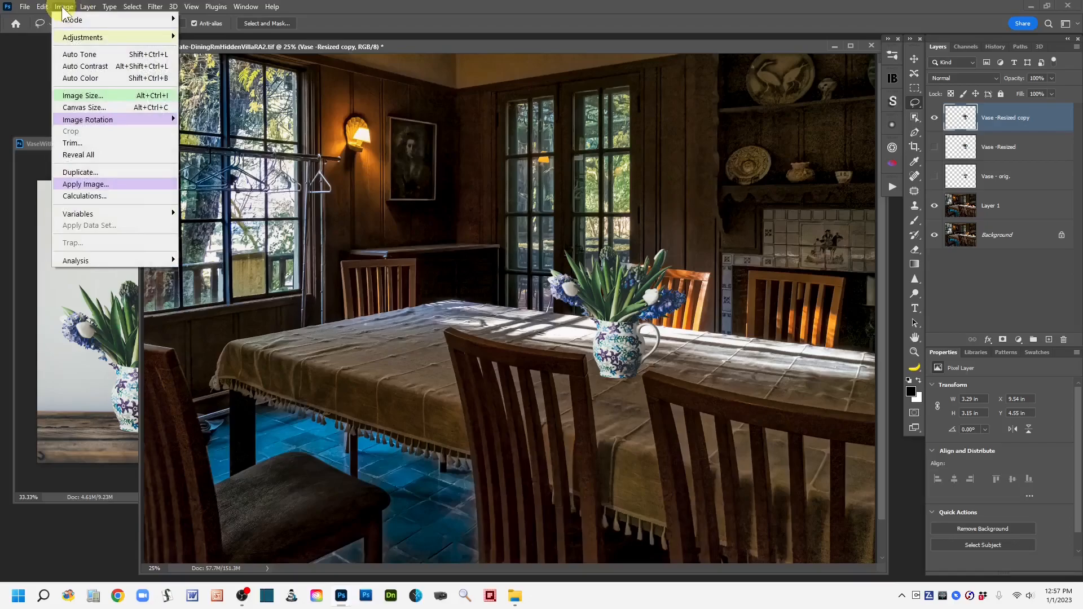
pyautogui.moveTo(87, 36)
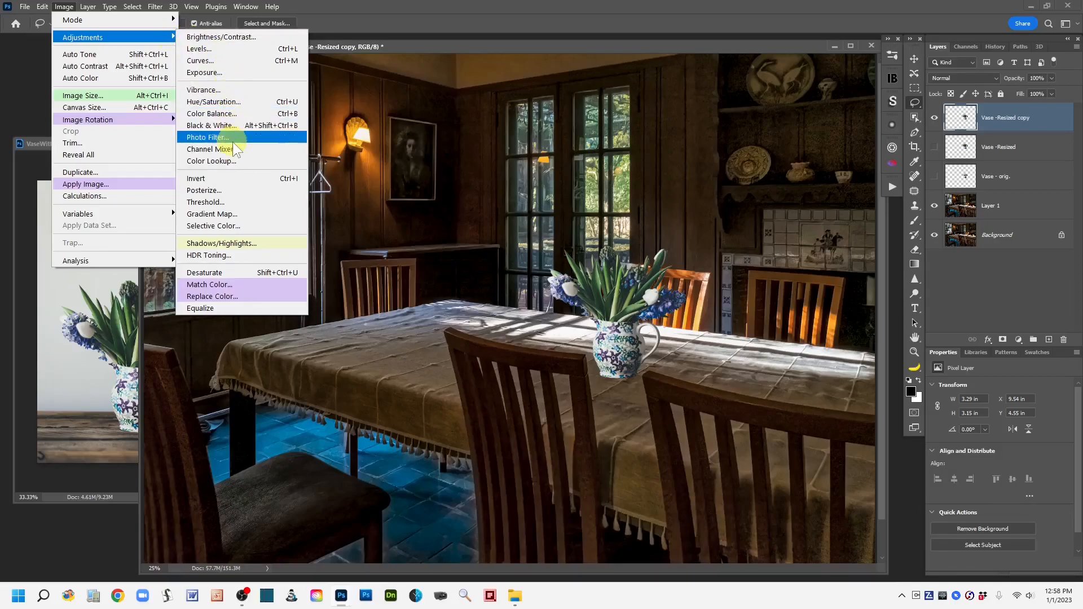
pyautogui.click(255, 283)
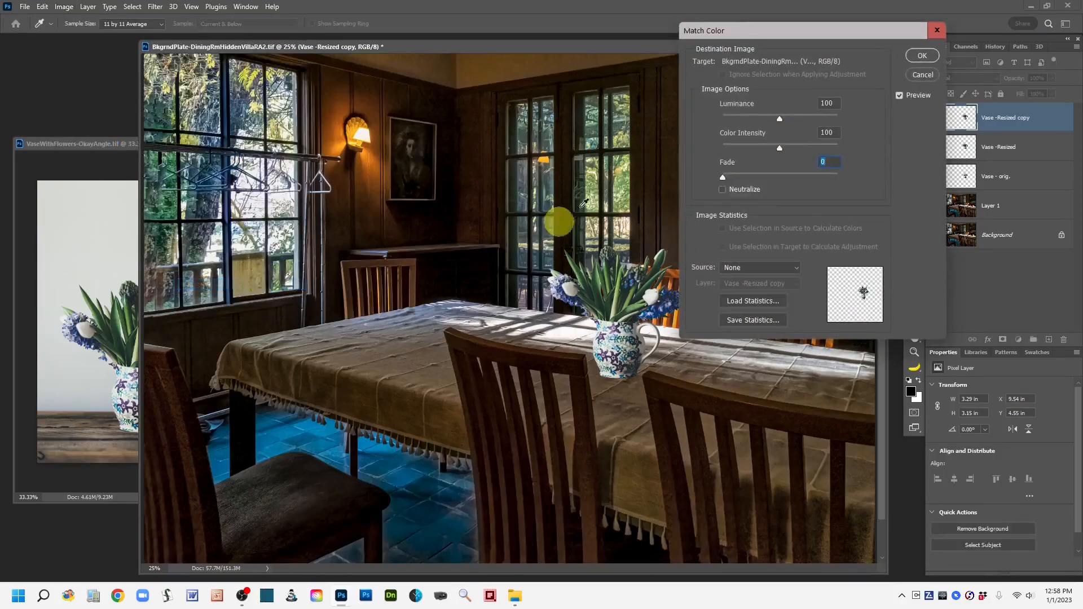
pyautogui.moveTo(816, 29)
pyautogui.mouseDown()
pyautogui.moveTo(844, 35)
pyautogui.moveTo(830, 26)
pyautogui.mouseUp()
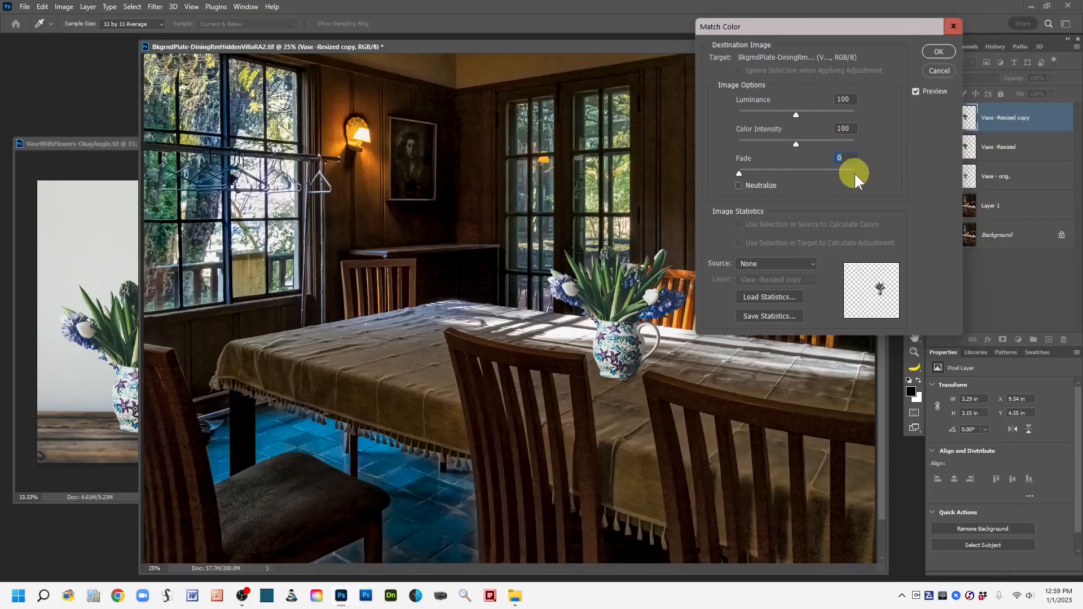
pyautogui.click(811, 261)
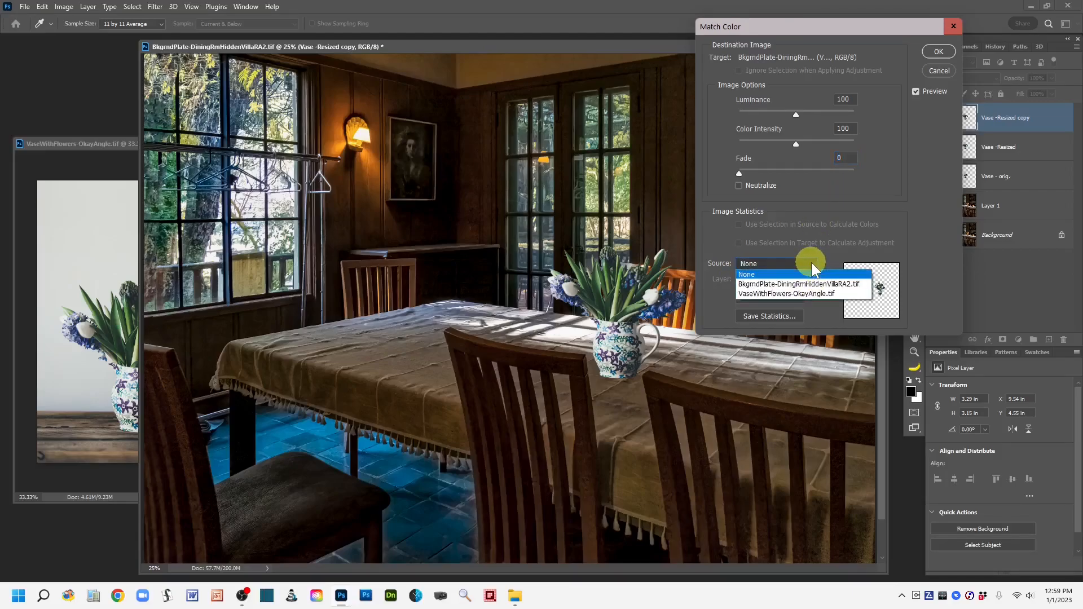
pyautogui.click(756, 284)
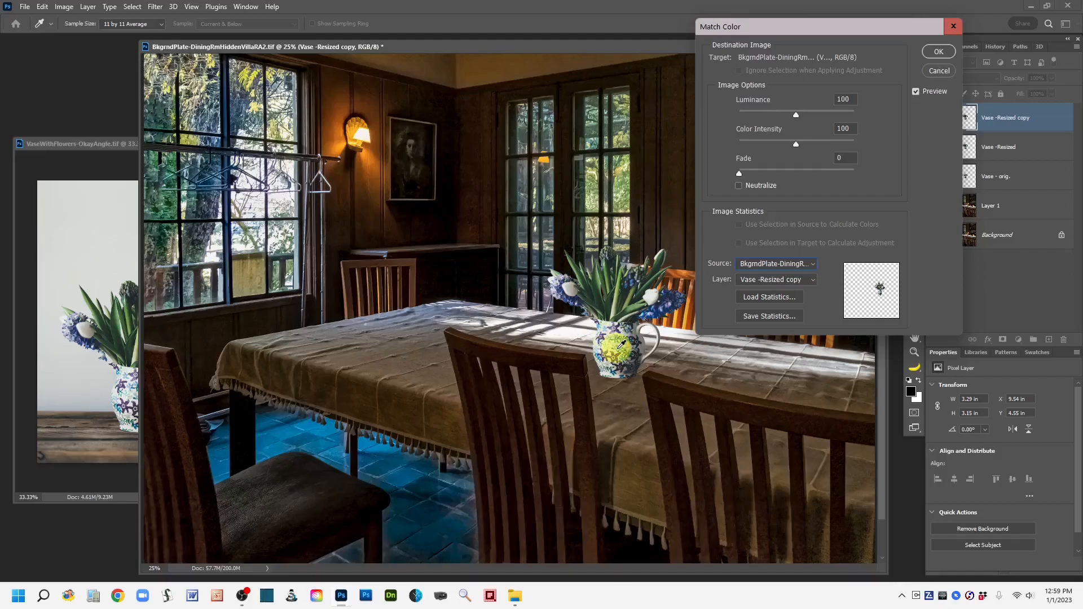
# Step: Enable Neutralize, set Luminance to 50, Color Intensity to 104 and Fade to 15, and apply the color match
pyautogui.click(738, 185)
pyautogui.moveTo(796, 114); pyautogui.dragTo(762, 123)
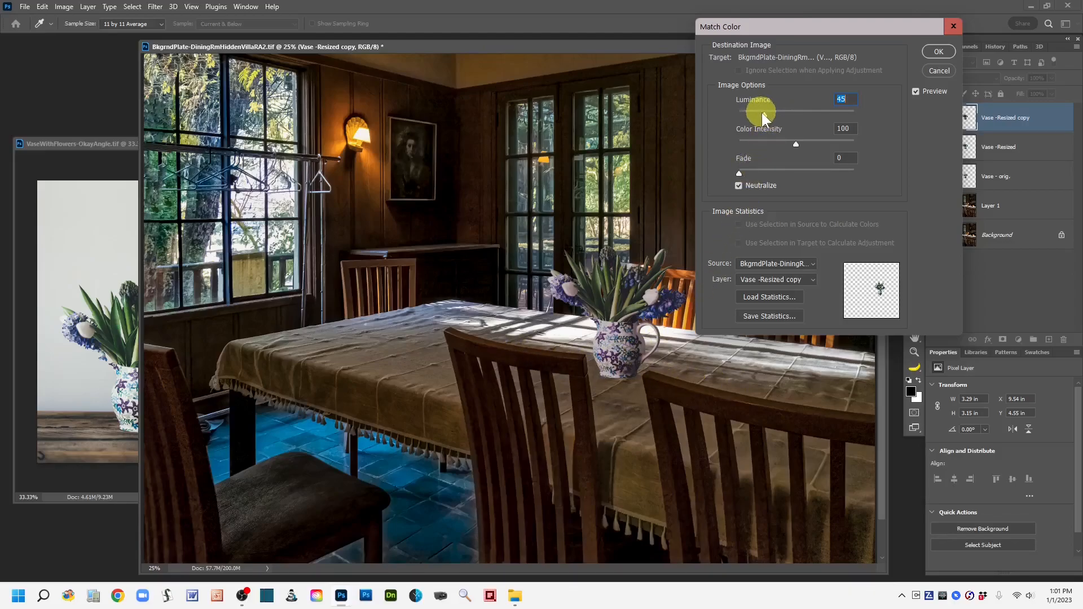
pyautogui.moveTo(762, 114); pyautogui.dragTo(770, 113)
pyautogui.moveTo(796, 144); pyautogui.dragTo(774, 147)
pyautogui.moveTo(777, 150); pyautogui.dragTo(807, 147)
pyautogui.click(799, 148)
pyautogui.click(802, 144)
pyautogui.moveTo(821, 150); pyautogui.dragTo(799, 150)
pyautogui.moveTo(799, 150); pyautogui.dragTo(799, 150)
pyautogui.moveTo(749, 174)
pyautogui.mouseDown()
pyautogui.moveTo(858, 188)
pyautogui.moveTo(758, 179)
pyautogui.mouseUp()
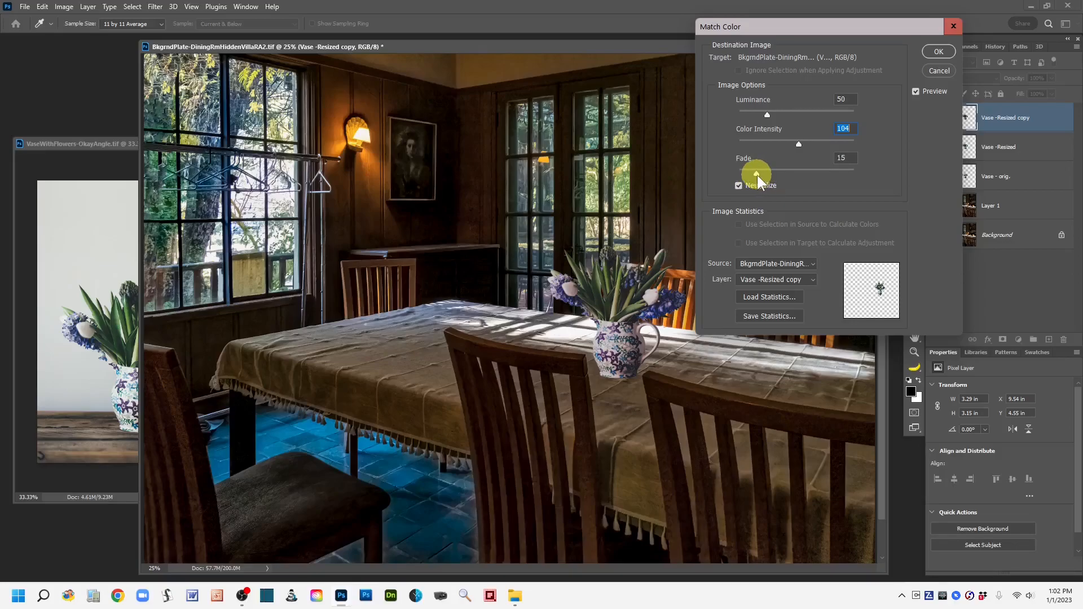
pyautogui.click(756, 174)
pyautogui.click(939, 51)
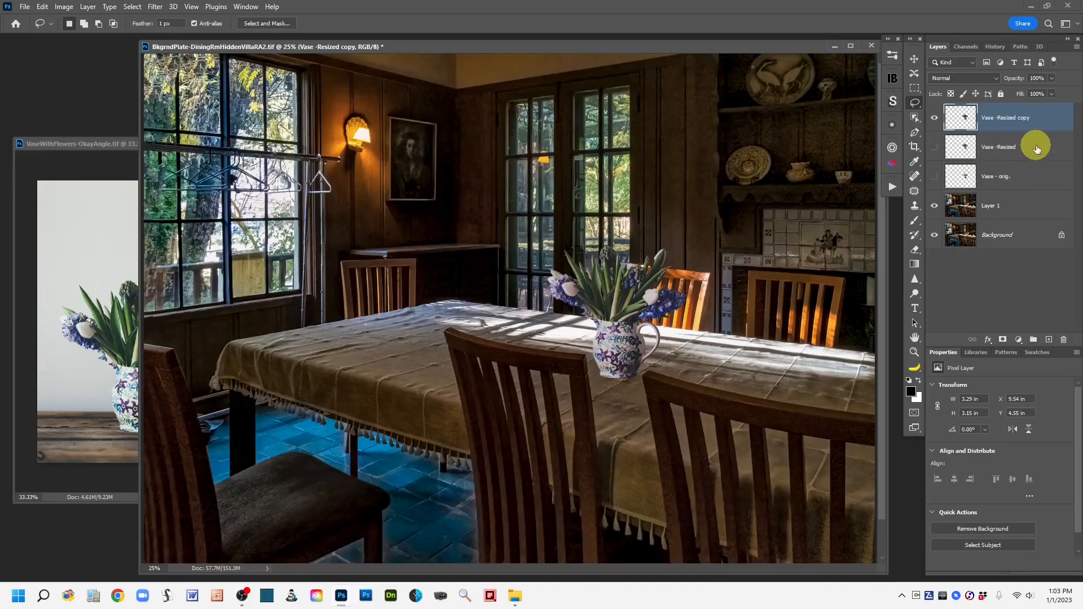
# Step: Duplicate the hidden Vase -Resized layer and rename the color-matched layer to Color Match - Vase - 1
pyautogui.moveTo(1036, 148); pyautogui.dragTo(1049, 339)
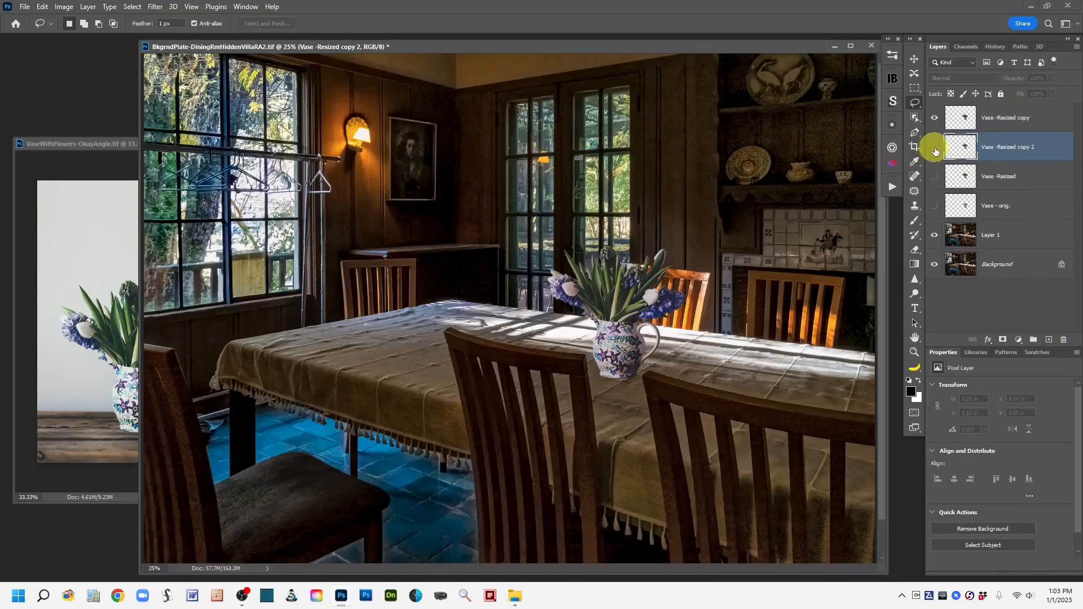
pyautogui.doubleClick(991, 120)
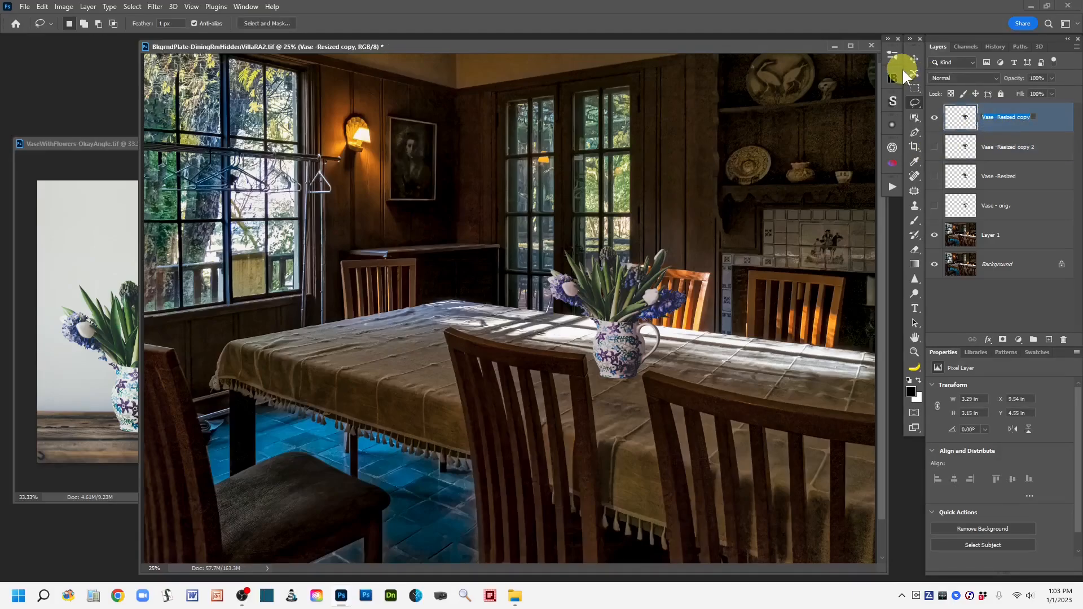
pyautogui.write('color Match - Vase - 1')
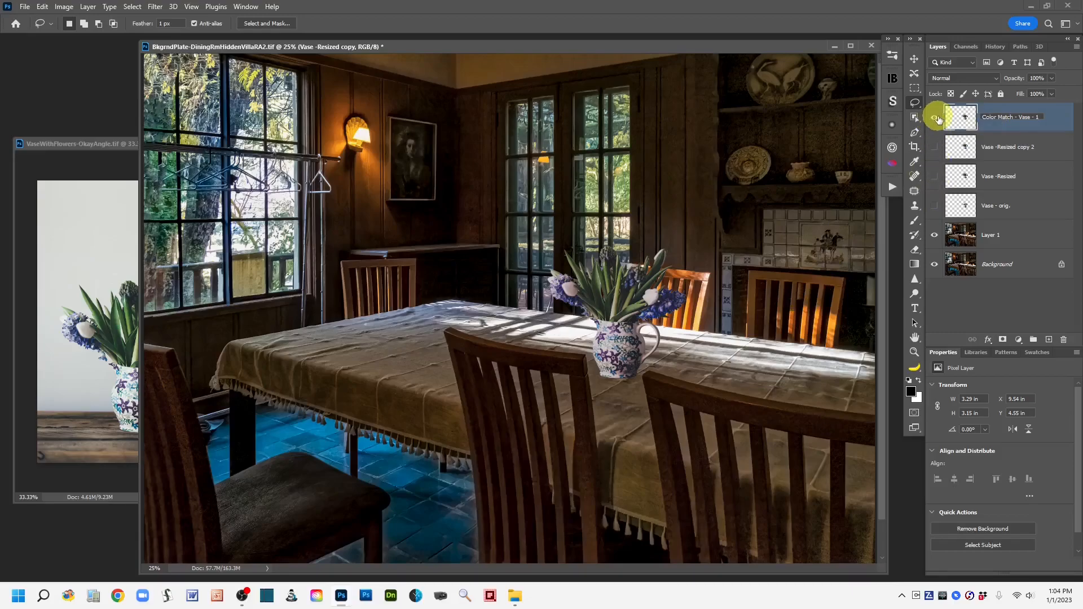
# Step: Compare the color-matched vase with the unmatched copy by toggling layer visibility, ending with Vase -Resized copy 2 shown and selected
pyautogui.click(935, 121)
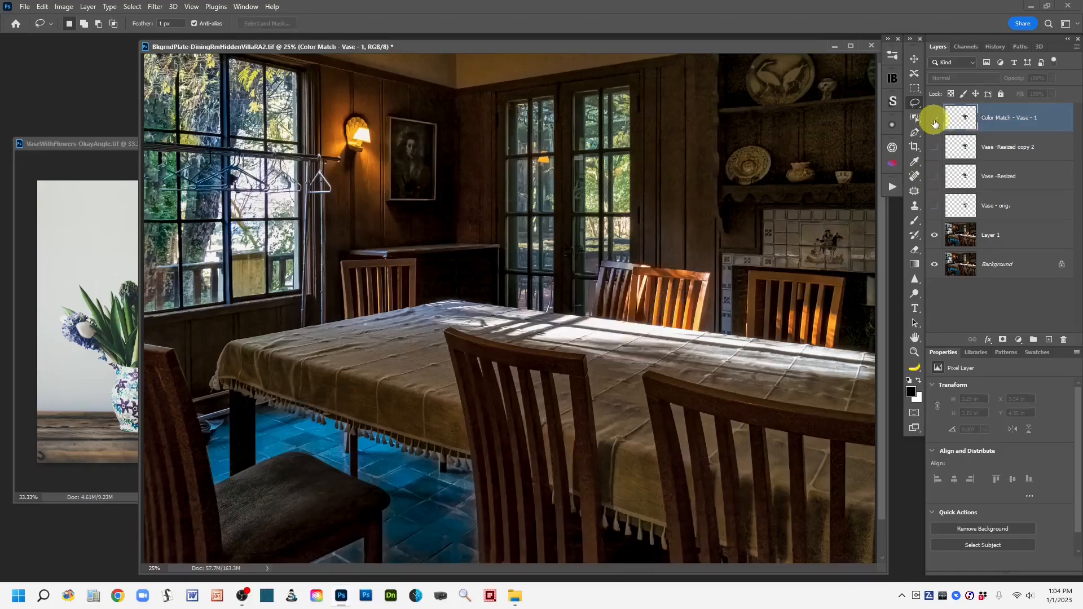
pyautogui.click(935, 119)
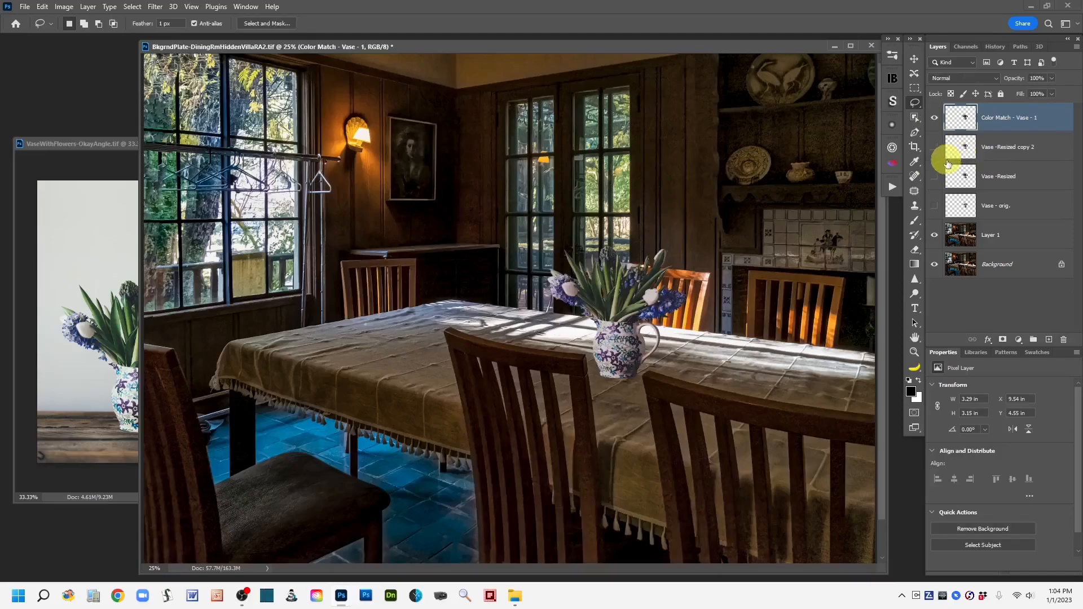
pyautogui.click(934, 147)
pyautogui.click(935, 121)
pyautogui.click(934, 121)
pyautogui.click(934, 121)
pyautogui.click(934, 121)
pyautogui.click(935, 121)
pyautogui.click(935, 120)
pyautogui.click(935, 120)
pyautogui.click(959, 145)
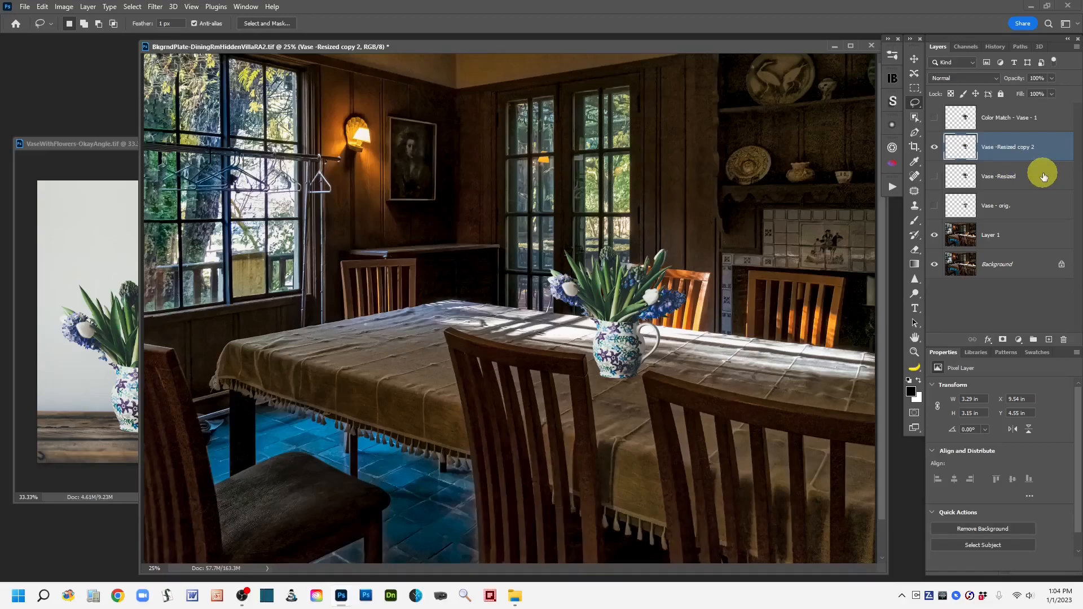
# Step: Enable the Harmonization neural filter on the vase copy layer and set its reference image to Layer 1
pyautogui.click(155, 7)
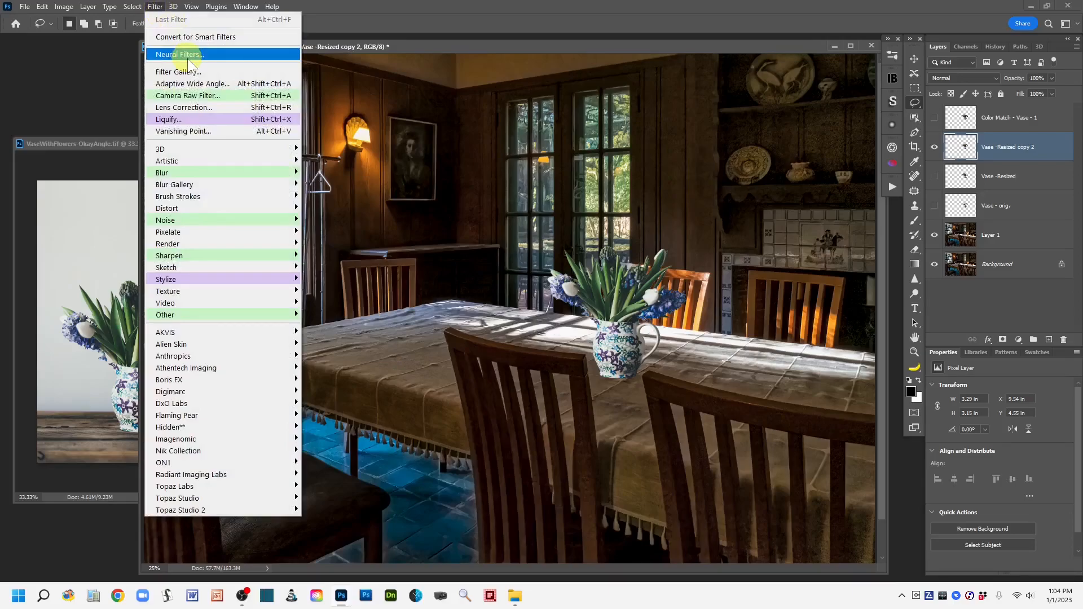
pyautogui.click(388, 9)
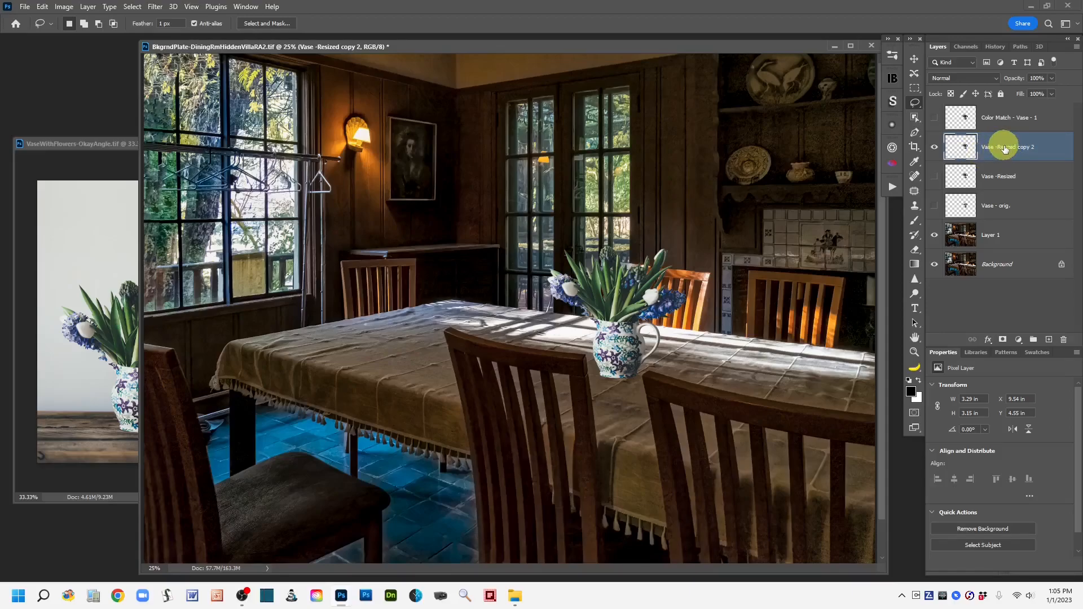
pyautogui.click(157, 8)
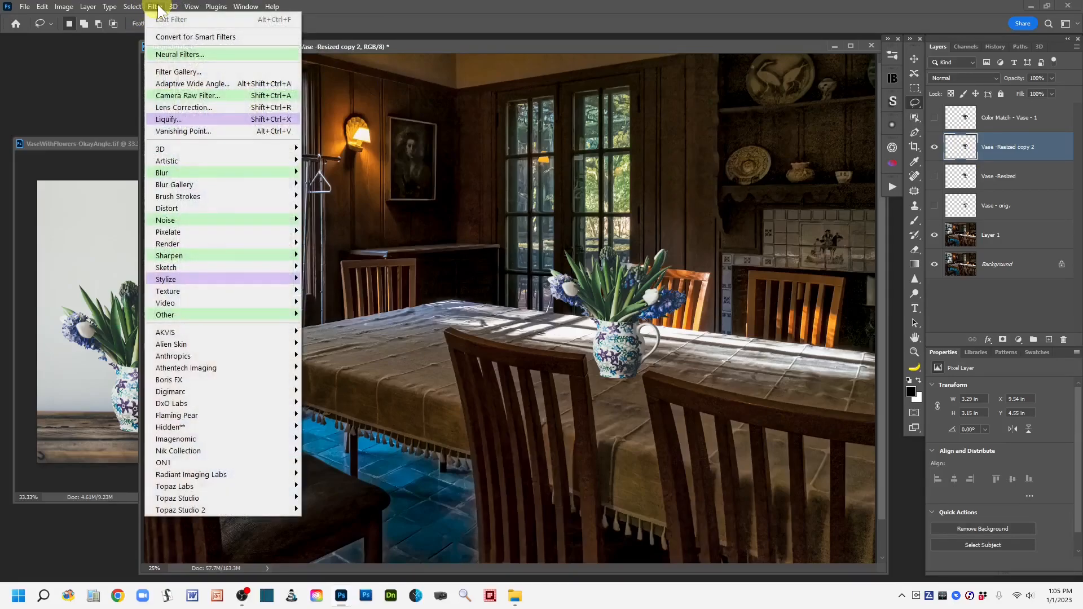
pyautogui.click(253, 54)
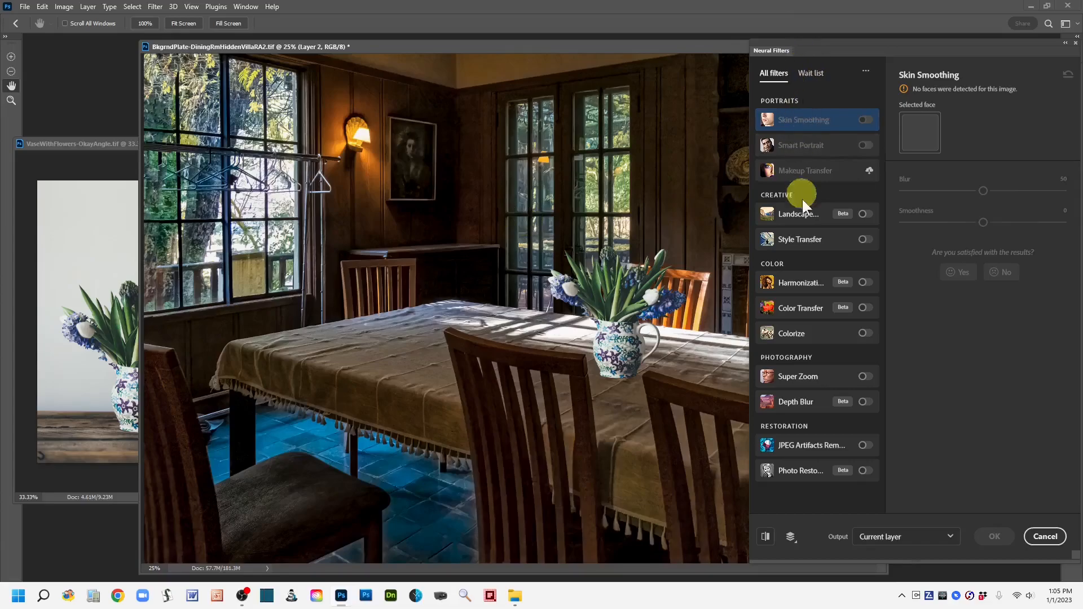
pyautogui.moveTo(488, 47); pyautogui.dragTo(401, 47)
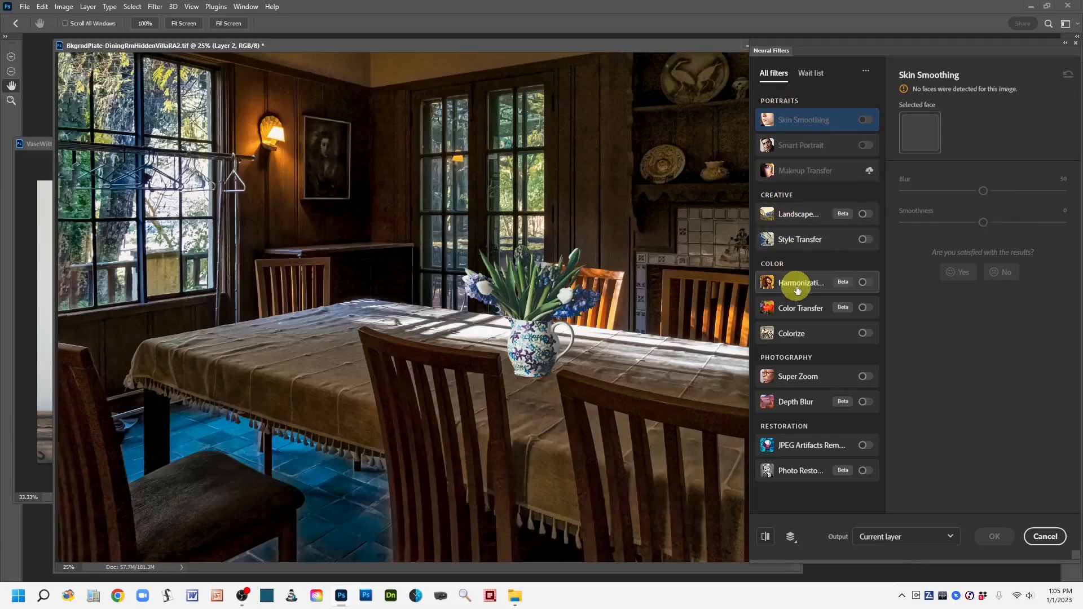
pyautogui.moveTo(817, 285)
pyautogui.click(869, 283)
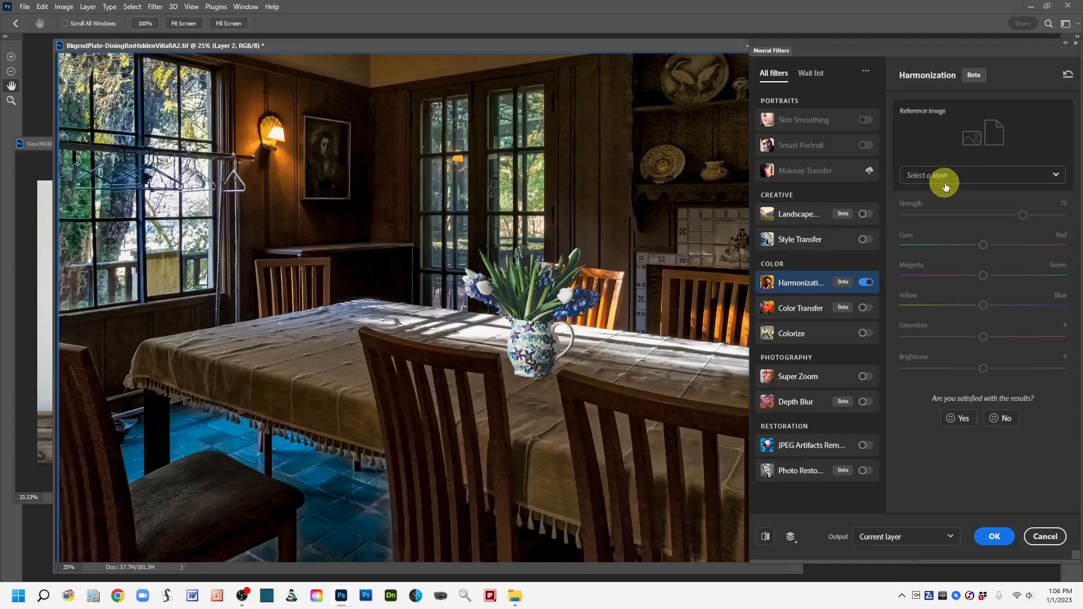
pyautogui.click(1057, 177)
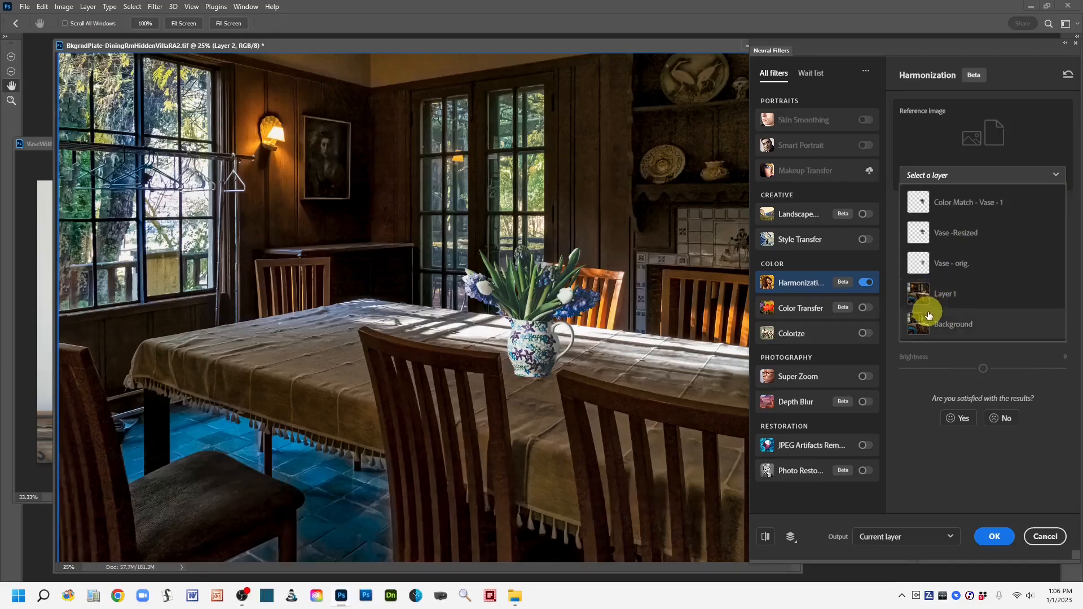
pyautogui.click(923, 293)
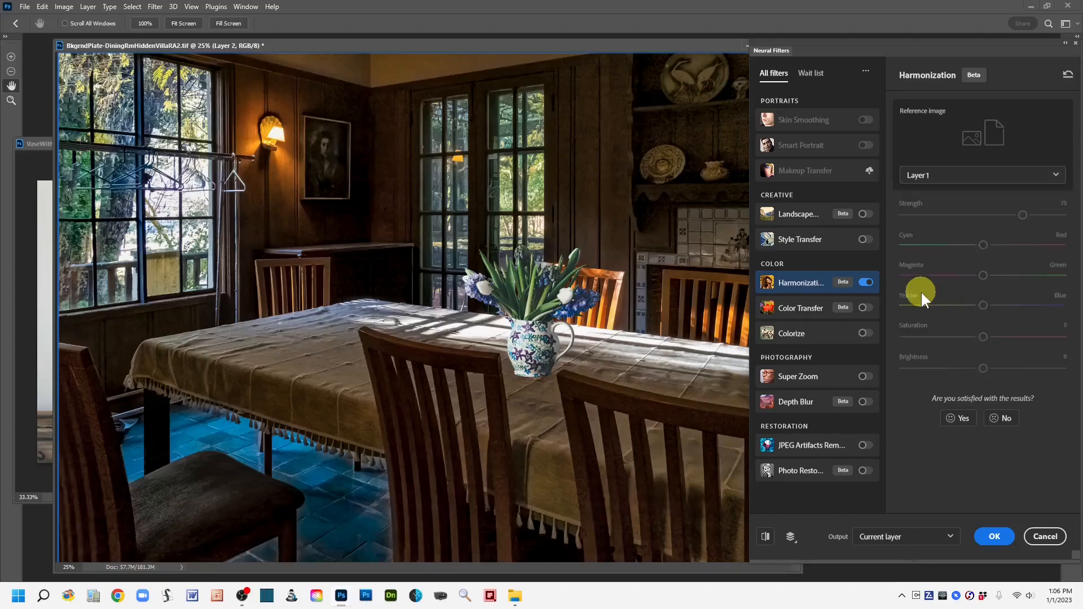
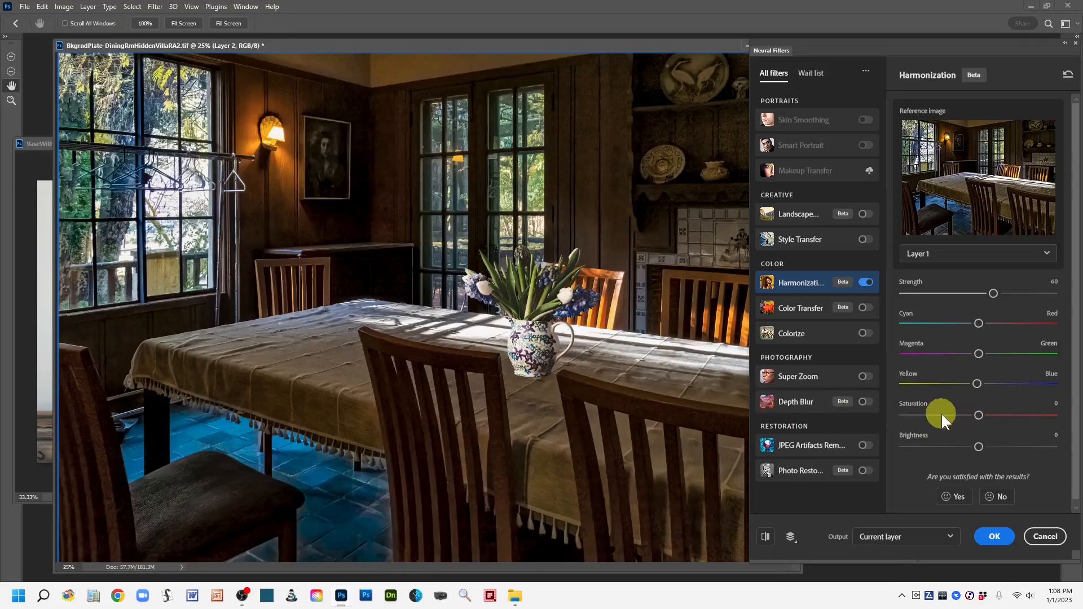
# Step: Set the Harmonization Saturation to +3 and Brightness to -25
pyautogui.click(983, 415)
pyautogui.moveTo(968, 448); pyautogui.dragTo(966, 447)
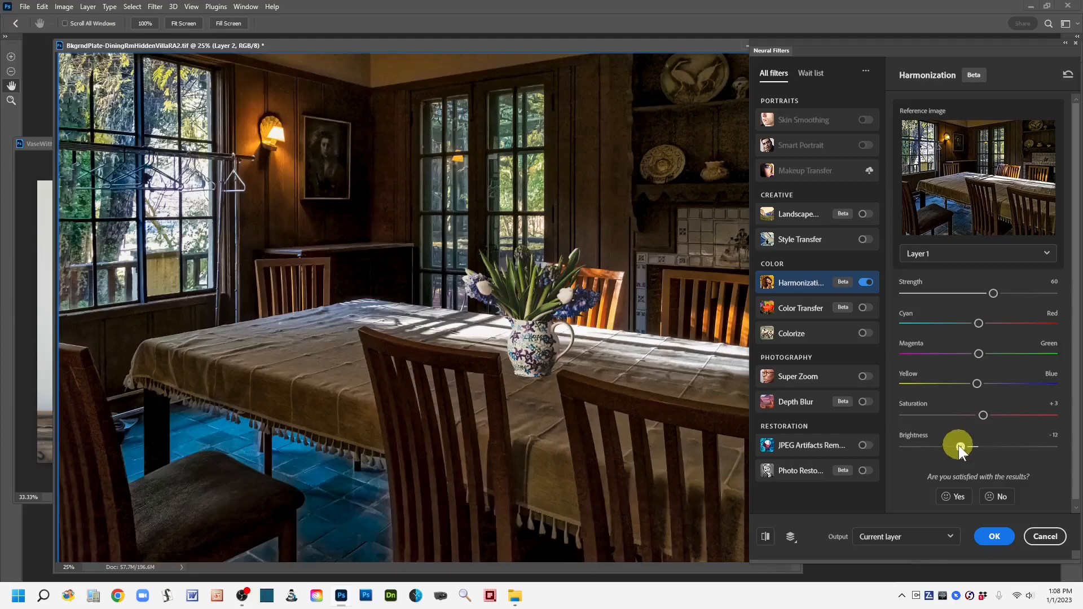
pyautogui.moveTo(957, 445); pyautogui.dragTo(943, 445)
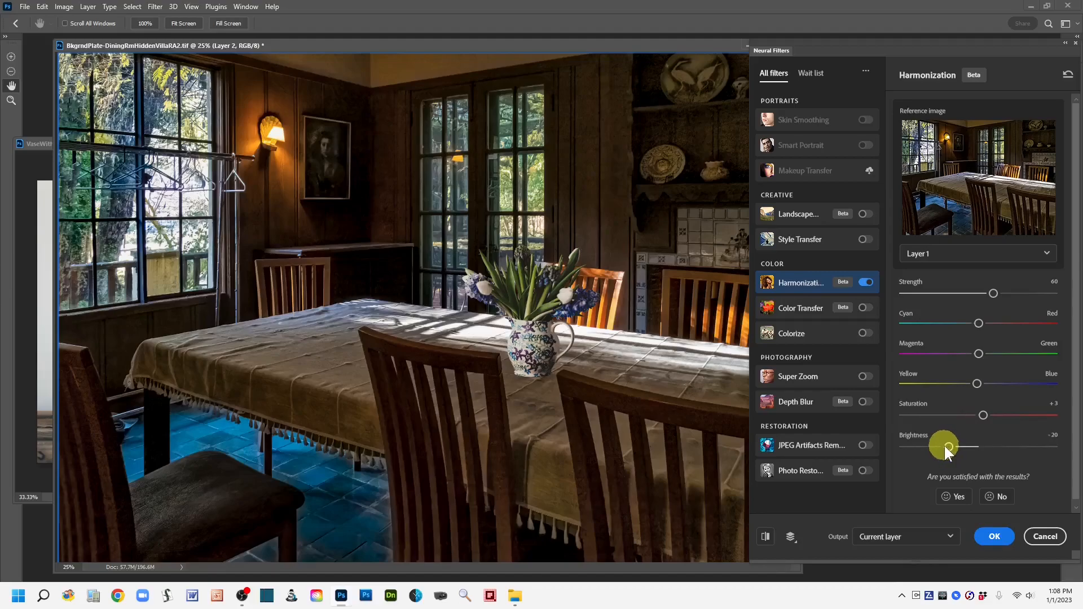
pyautogui.moveTo(943, 446); pyautogui.dragTo(939, 445)
pyautogui.moveTo(932, 448); pyautogui.dragTo(932, 448)
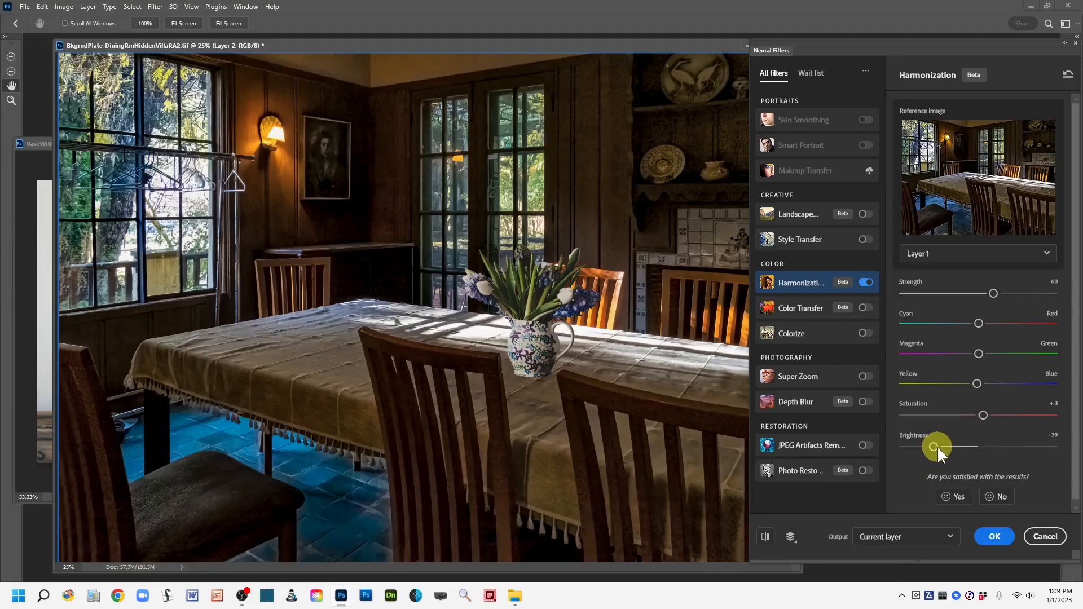
pyautogui.moveTo(939, 446); pyautogui.dragTo(940, 446)
# Step: Set the filter output to New layer and apply the Harmonization filter
pyautogui.click(948, 542)
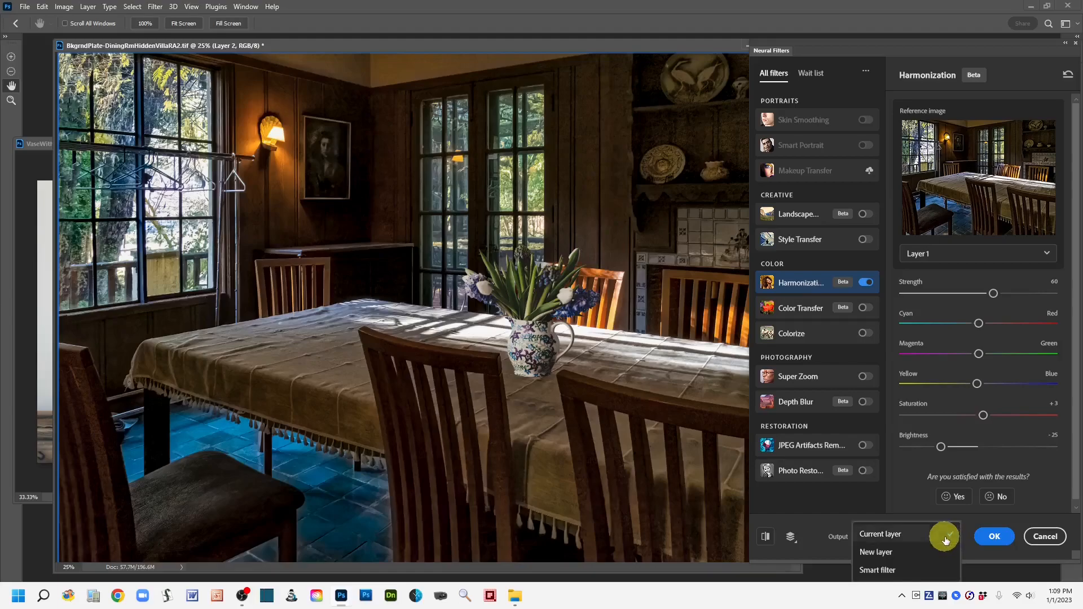
pyautogui.click(877, 553)
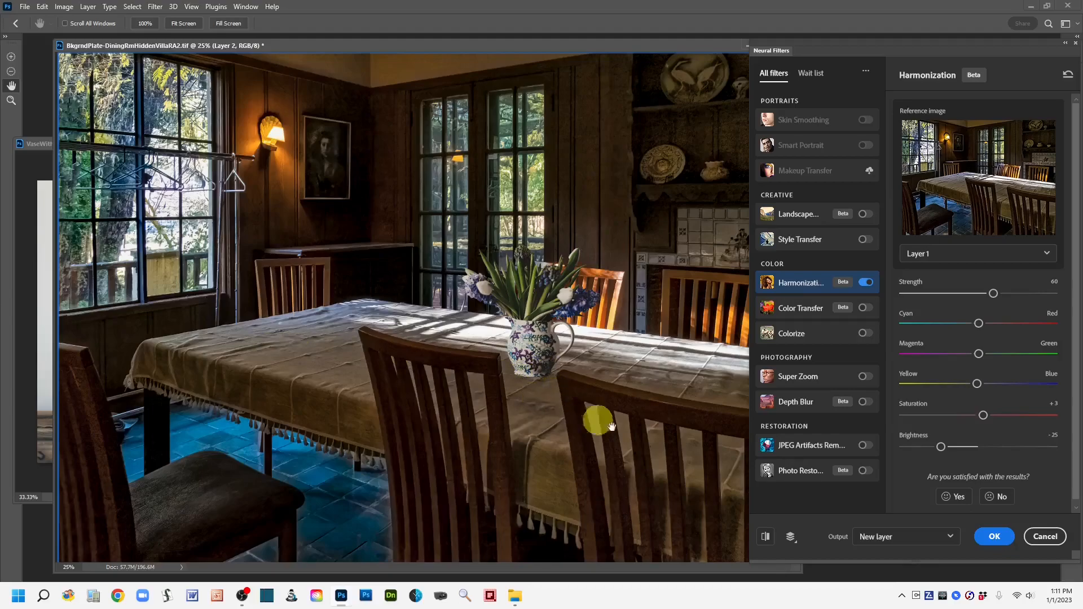
pyautogui.click(996, 539)
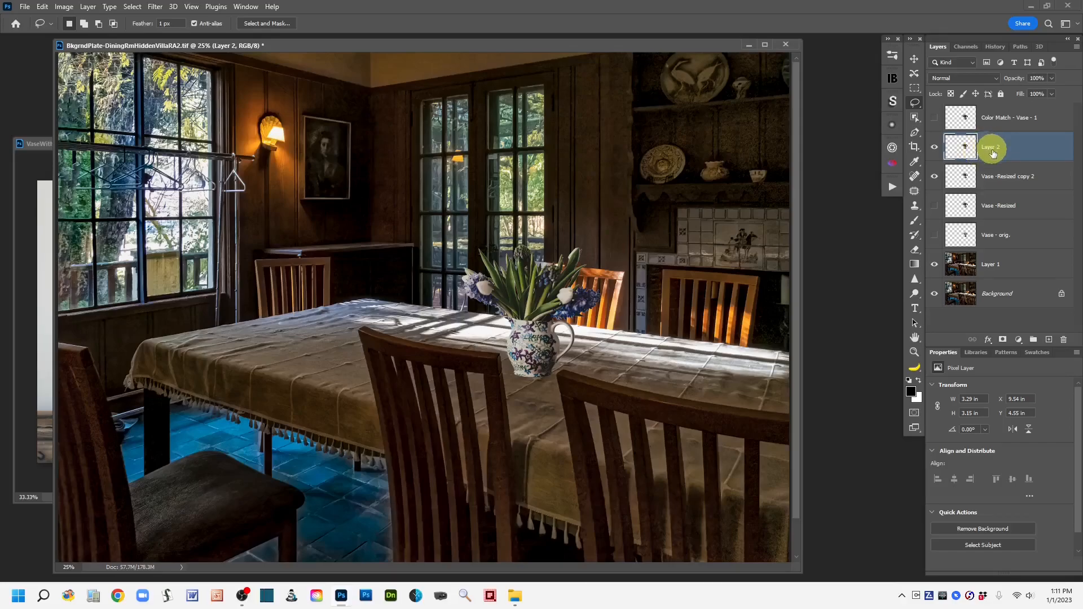
# Step: Rename the new harmonized layer to Neural - Harmonize Vase - 2
pyautogui.click(936, 177)
pyautogui.doubleClick(992, 148)
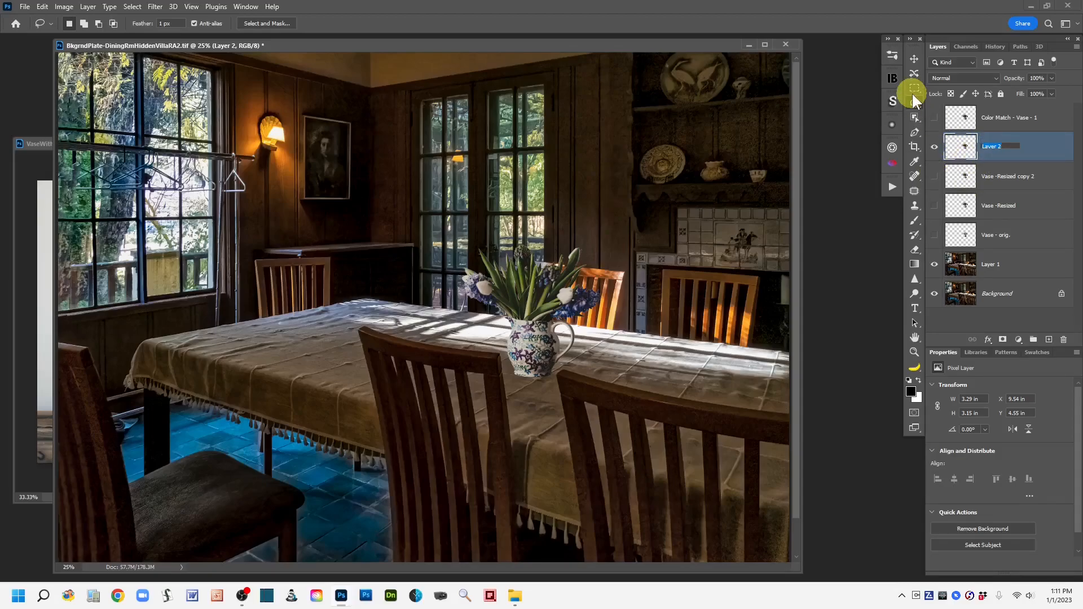
pyautogui.write('Neural - Harmonize Vase - 2')
pyautogui.click(963, 146)
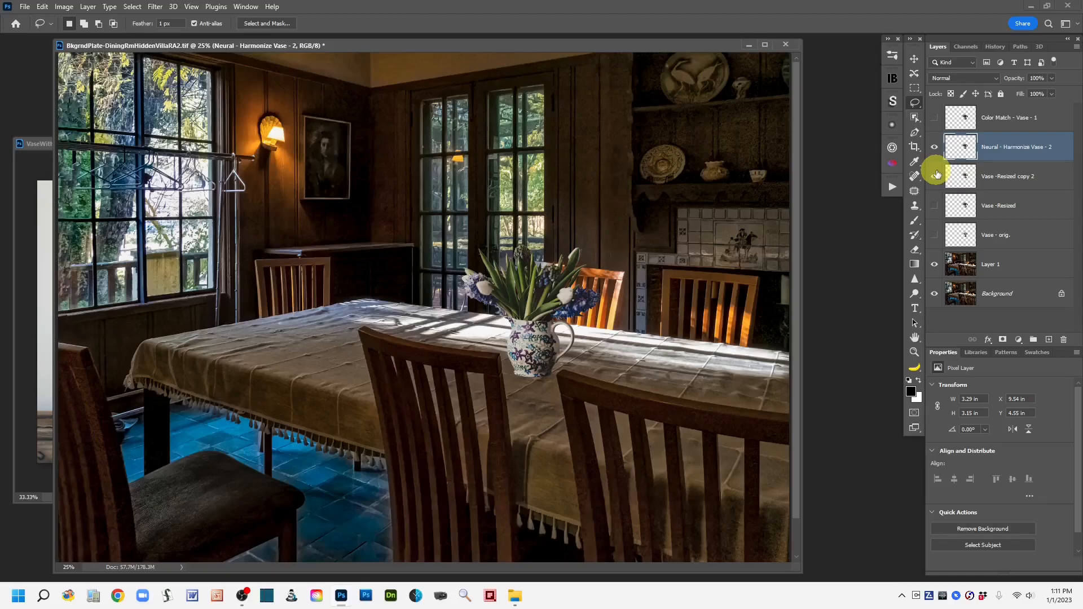
# Step: Compare the harmonized vase with the color-matched vase by toggling layer visibility, hiding Vase -Resized copy 2
pyautogui.click(933, 147)
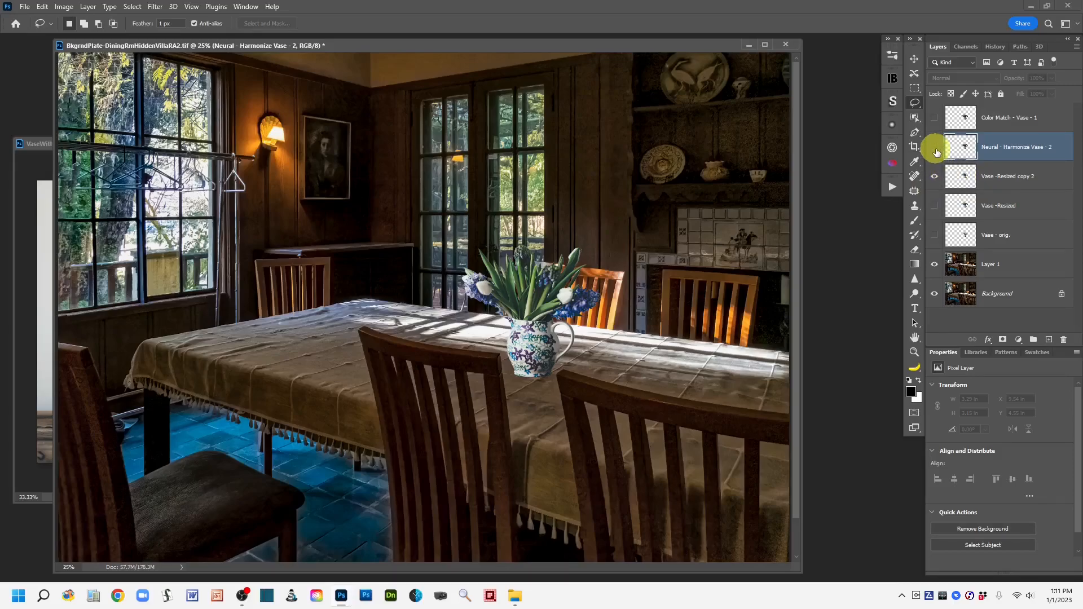
pyautogui.click(934, 148)
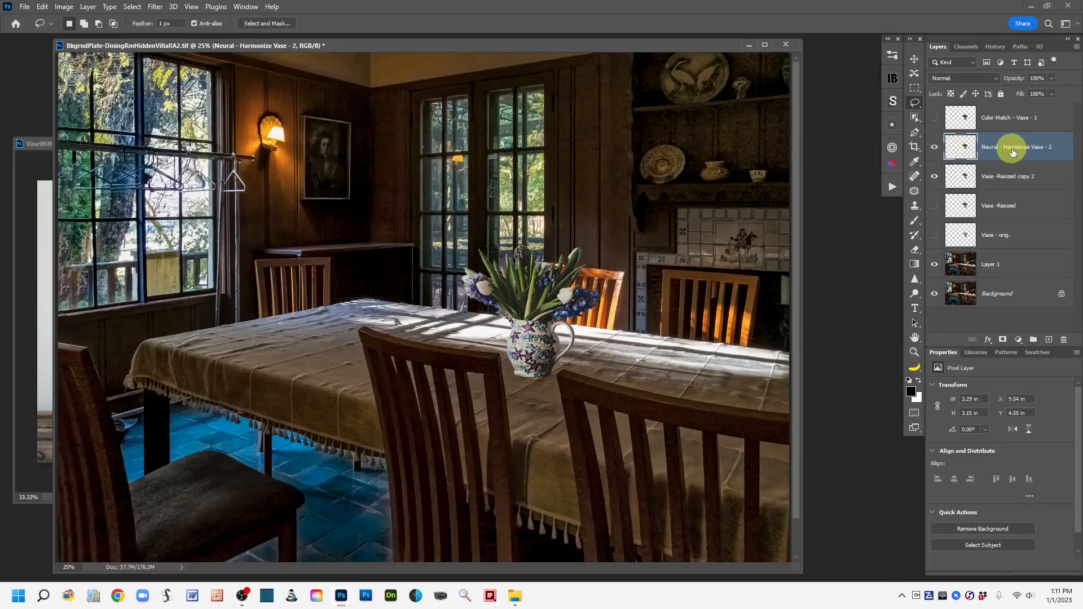
pyautogui.click(934, 119)
pyautogui.click(934, 146)
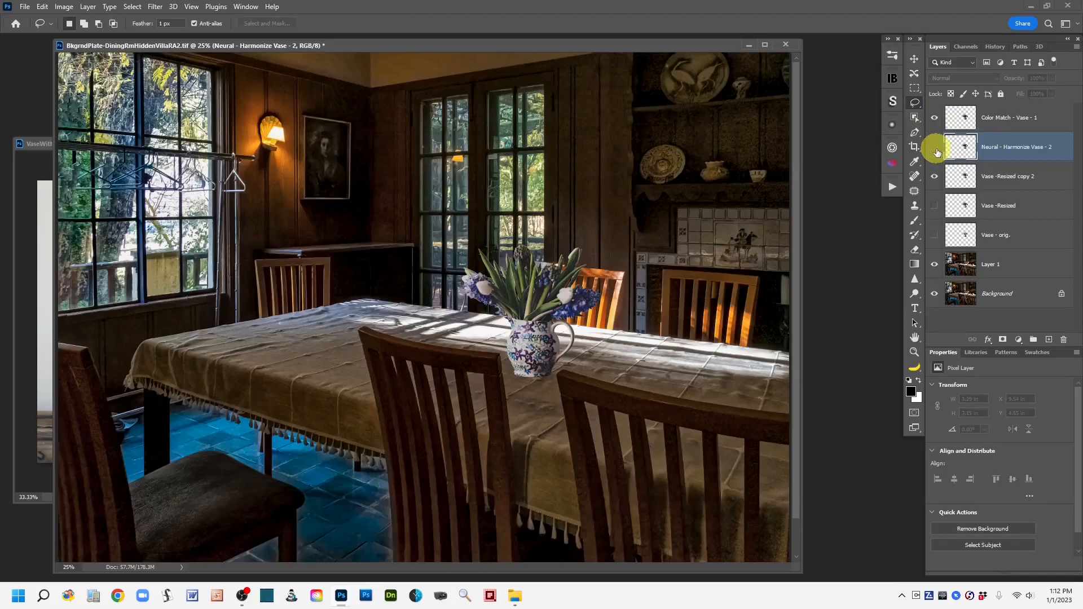
pyautogui.click(936, 119)
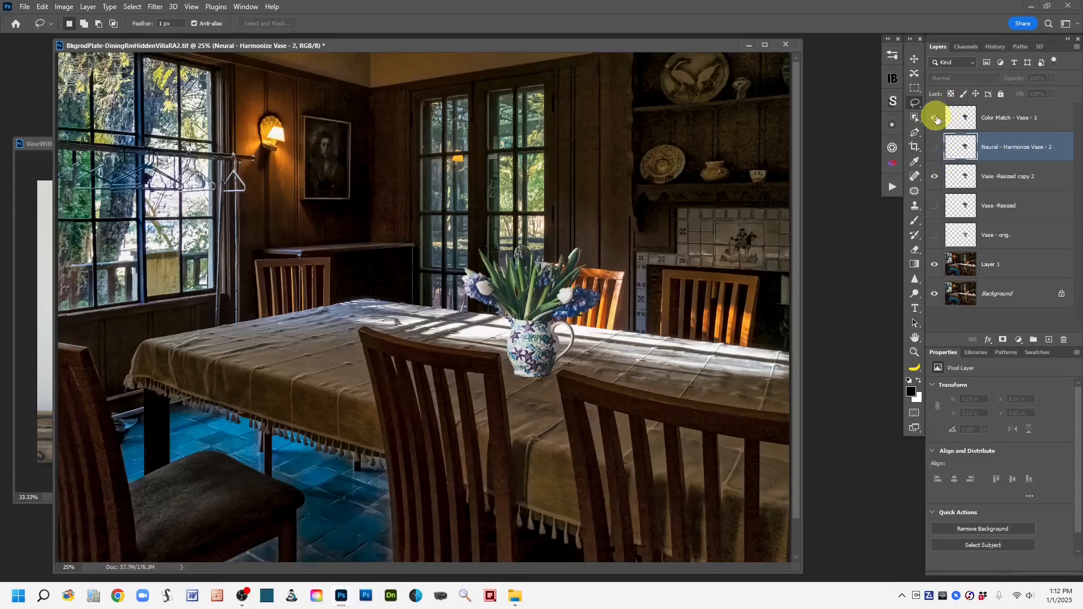
pyautogui.click(935, 118)
pyautogui.click(936, 119)
pyautogui.click(935, 118)
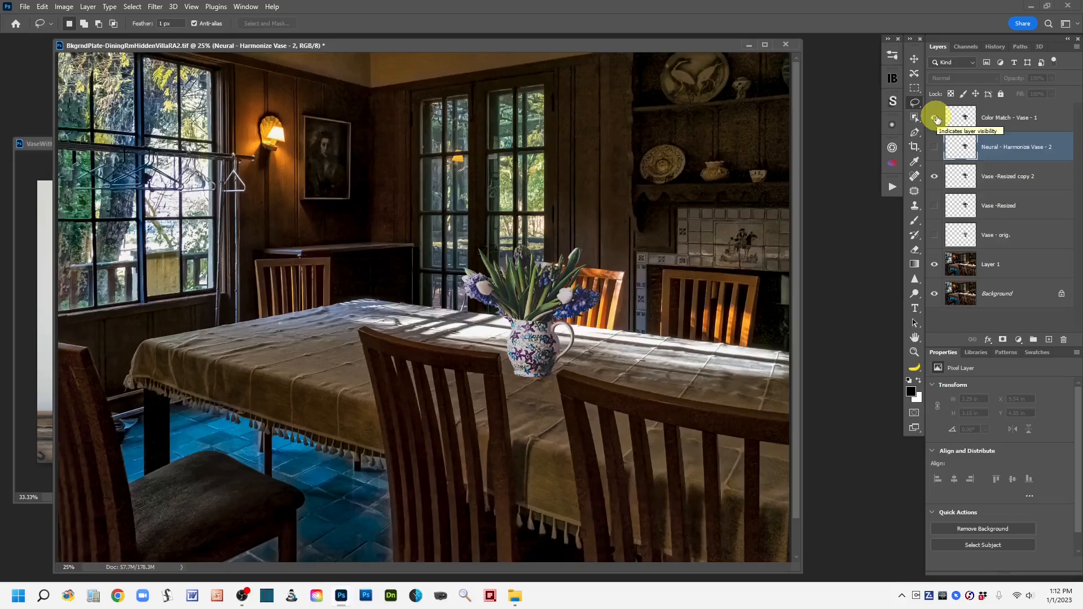
pyautogui.click(936, 119)
pyautogui.click(936, 119)
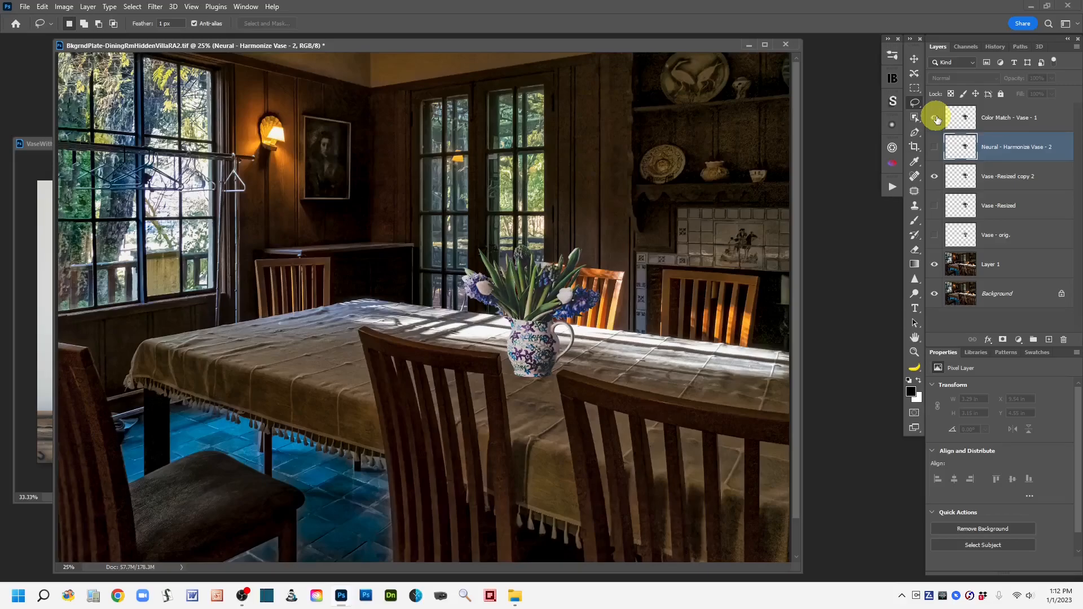
pyautogui.click(934, 147)
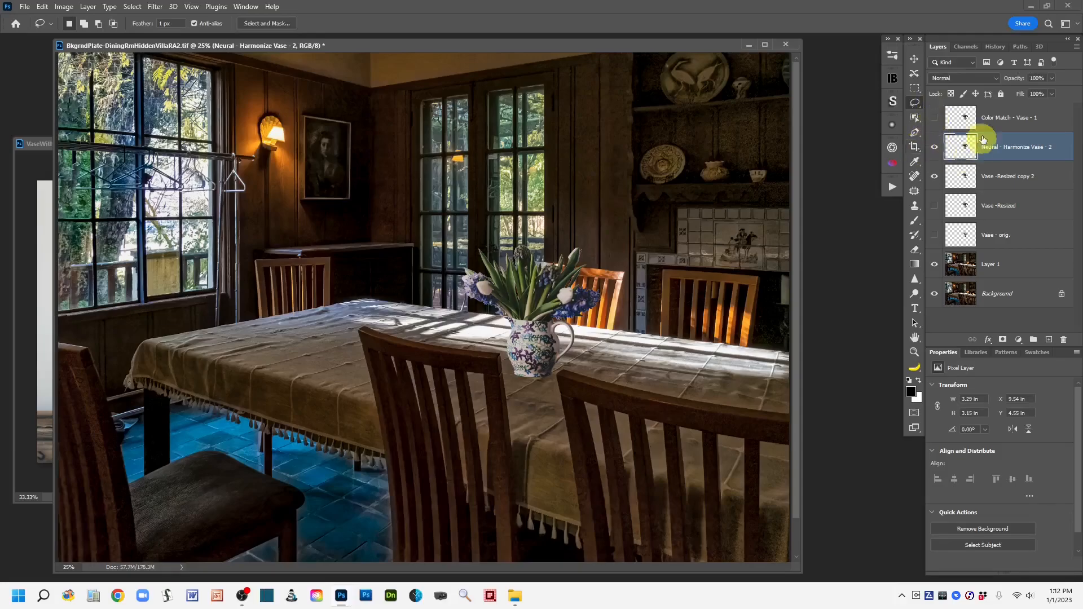
pyautogui.click(934, 117)
pyautogui.click(934, 178)
# Step: Move the Color Match - Vase - 1 layer below the harmonized layer and select Neural - Harmonize Vase - 2
pyautogui.moveTo(1046, 116); pyautogui.dragTo(1041, 163)
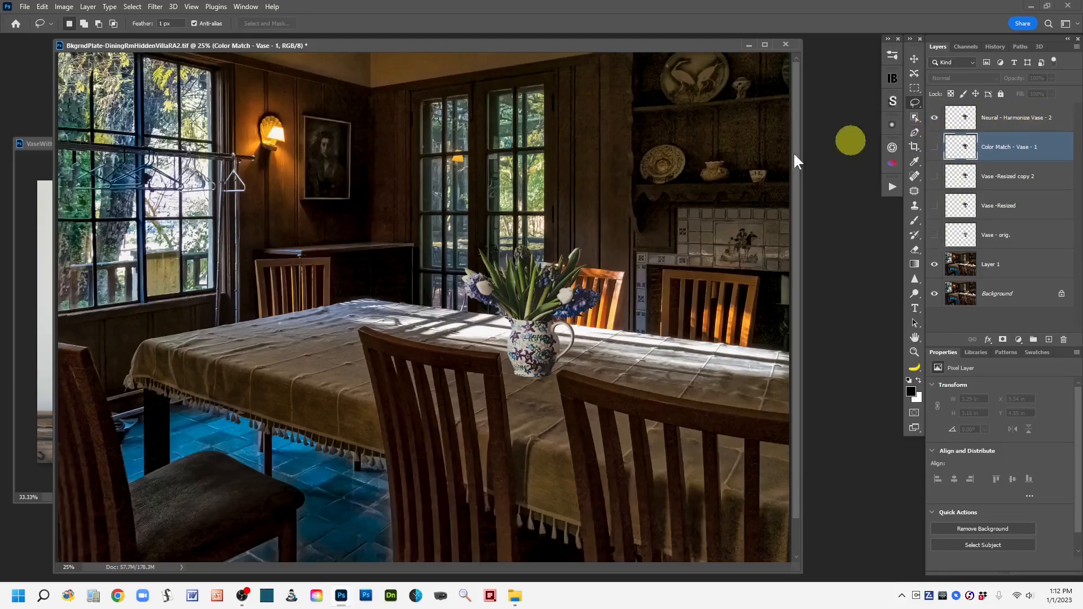
pyautogui.click(529, 357)
pyautogui.moveTo(802, 198); pyautogui.dragTo(877, 213)
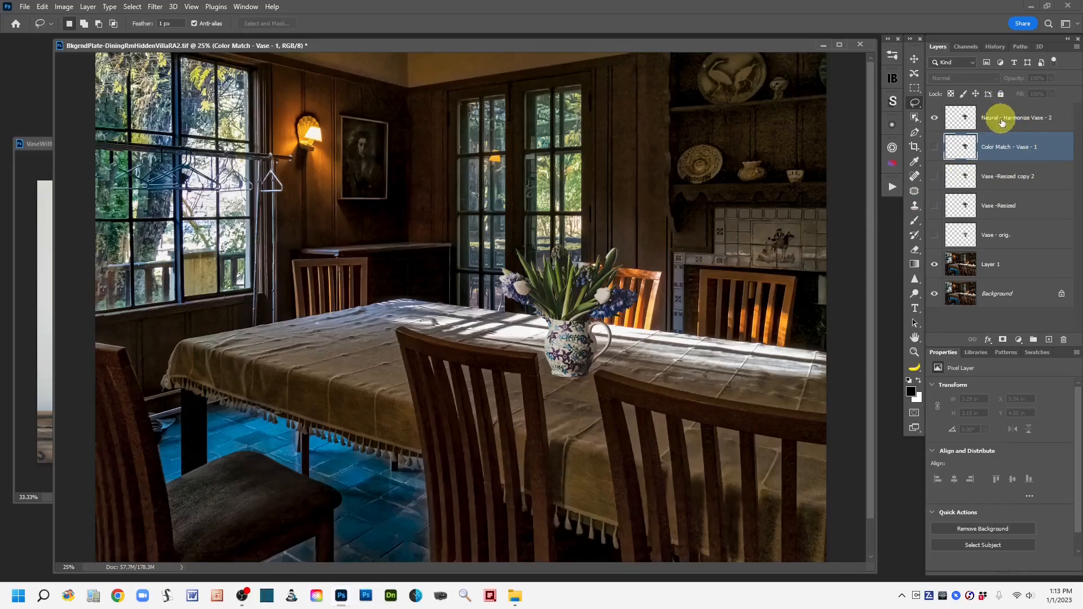
pyautogui.click(995, 117)
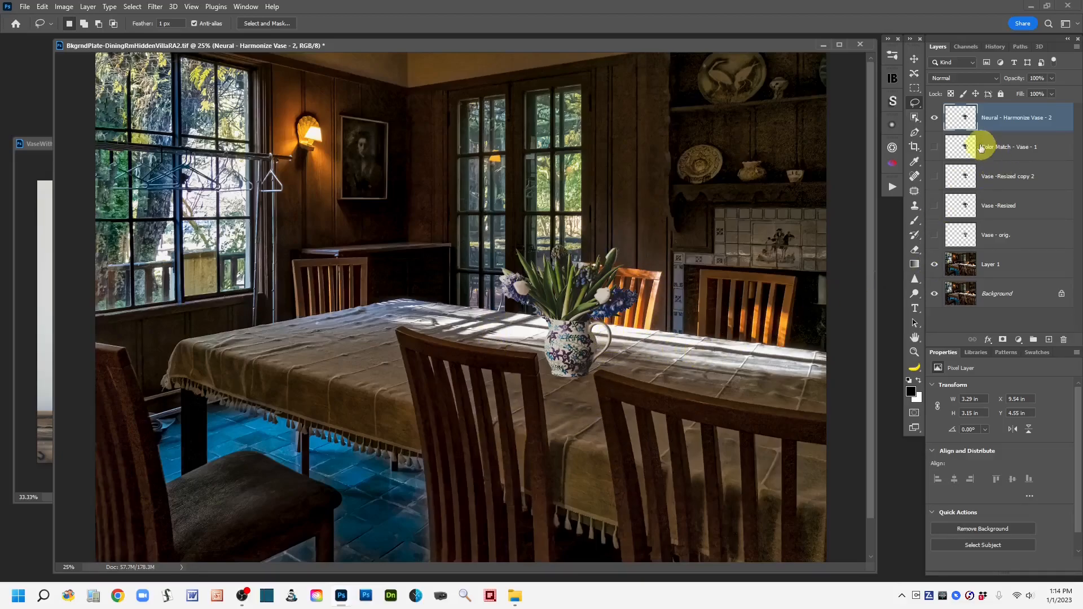
# Step: Add a new layer, choose the Brush tool and set the foreground color to magenta c125d4
pyautogui.click(1048, 339)
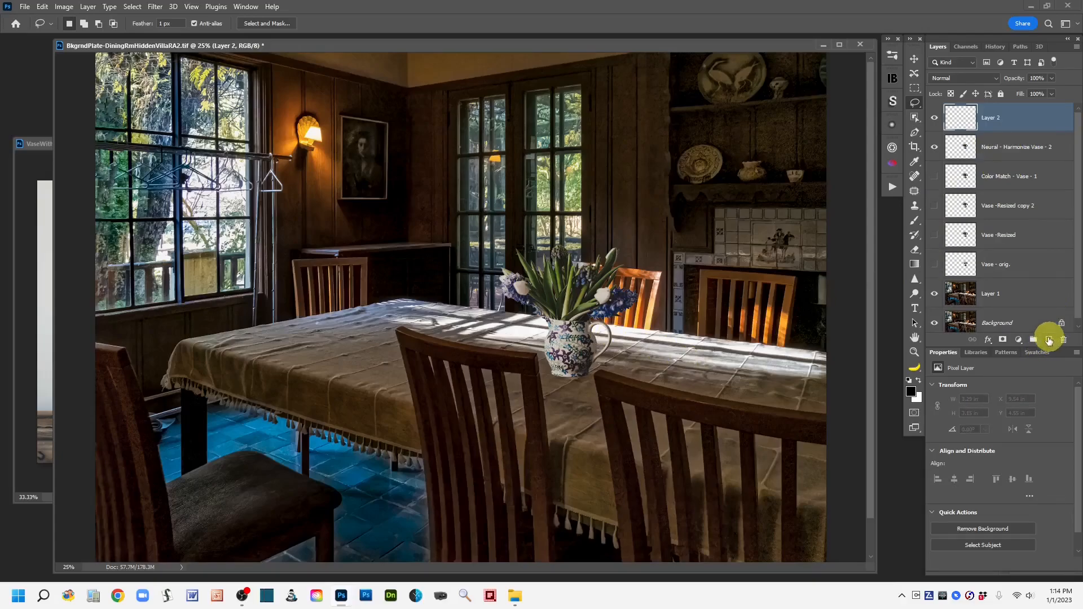
pyautogui.click(915, 220)
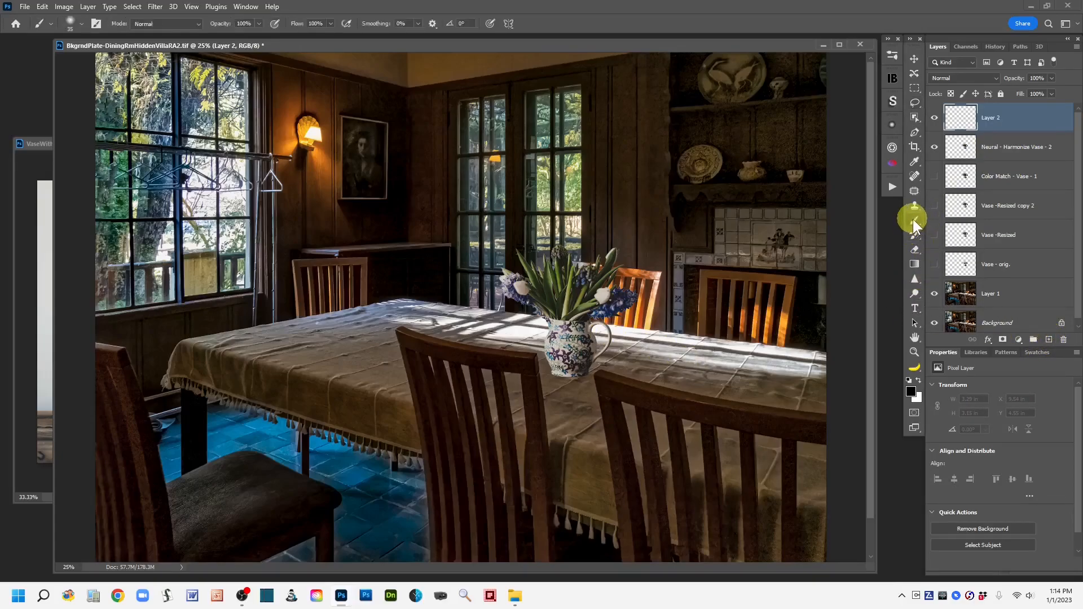
pyautogui.click(910, 392)
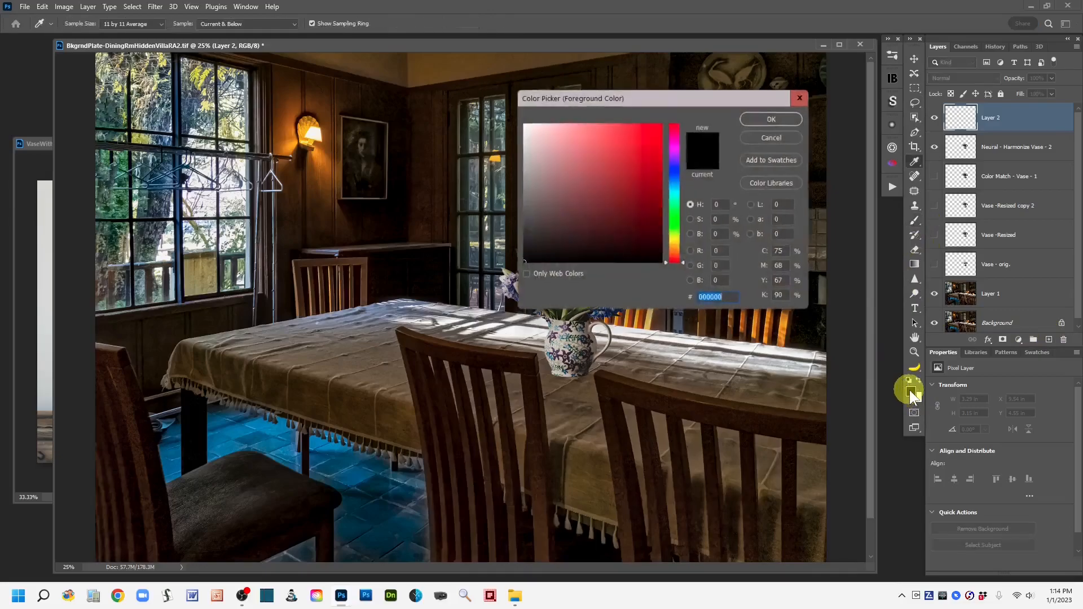
pyautogui.click(677, 149)
pyautogui.click(639, 146)
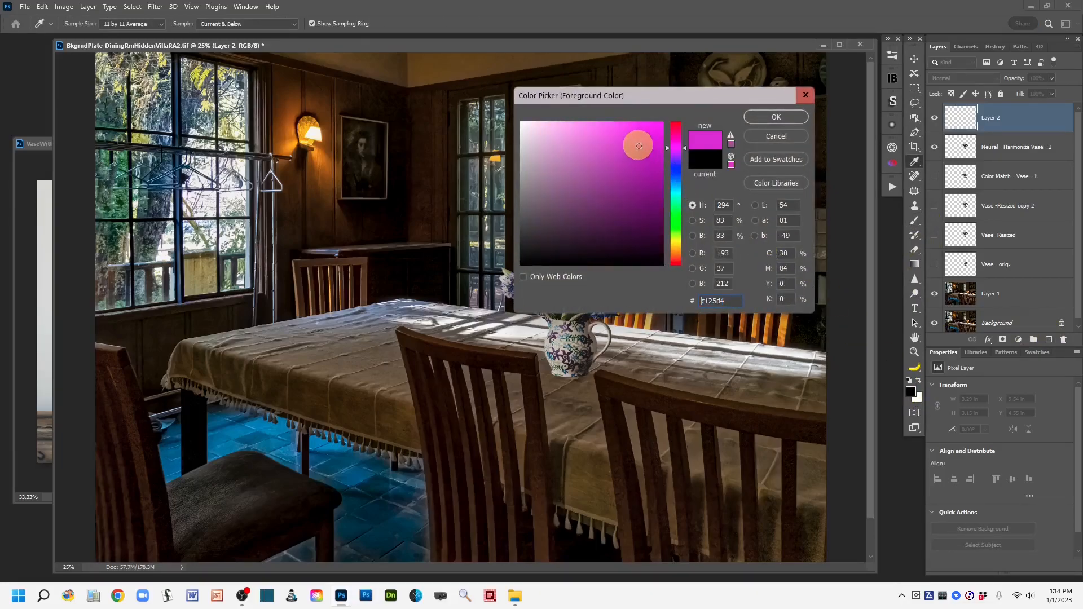
pyautogui.click(768, 117)
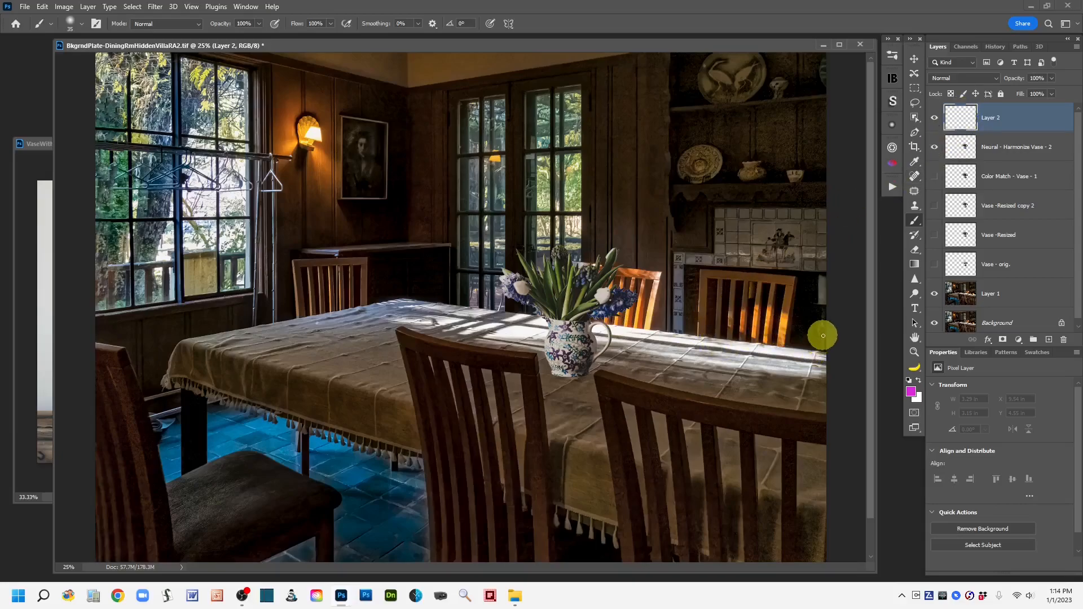
# Step: Paint two magenta arrows pointing toward the vase, then delete the arrow layer
pyautogui.moveTo(820, 308)
pyautogui.mouseDown()
pyautogui.moveTo(669, 309)
pyautogui.moveTo(677, 304)
pyautogui.moveTo(677, 320)
pyautogui.moveTo(697, 332)
pyautogui.mouseUp()
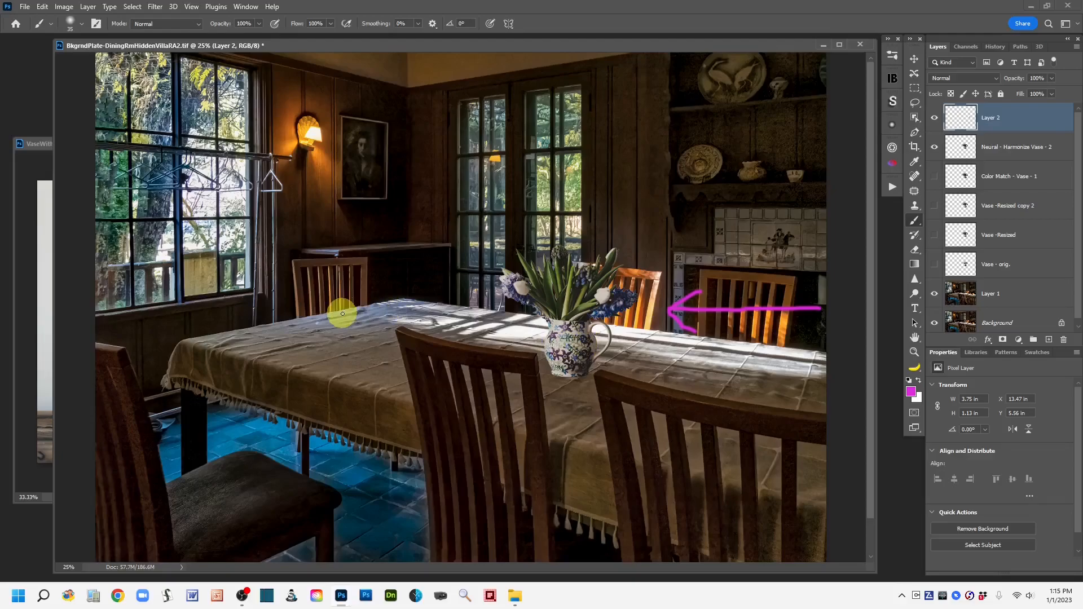
pyautogui.moveTo(342, 314)
pyautogui.mouseDown()
pyautogui.moveTo(496, 322)
pyautogui.moveTo(513, 329)
pyautogui.moveTo(503, 323)
pyautogui.moveTo(508, 351)
pyautogui.mouseUp()
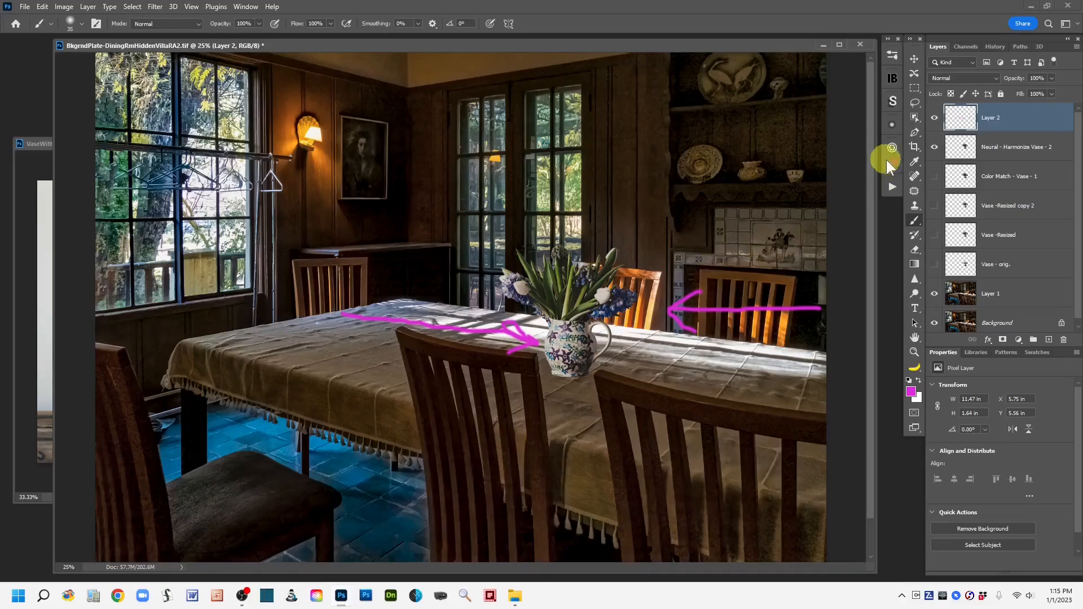
pyautogui.moveTo(1041, 118); pyautogui.dragTo(1063, 339)
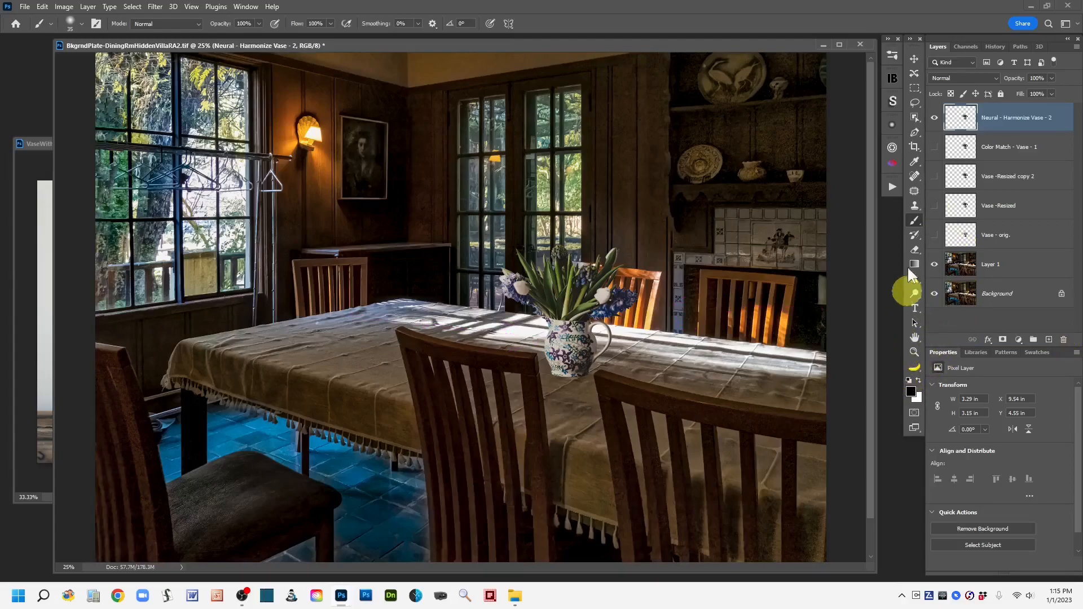
# Step: Flip the harmonized vase layer horizontally and nudge it slightly left on the table
pyautogui.click(915, 106)
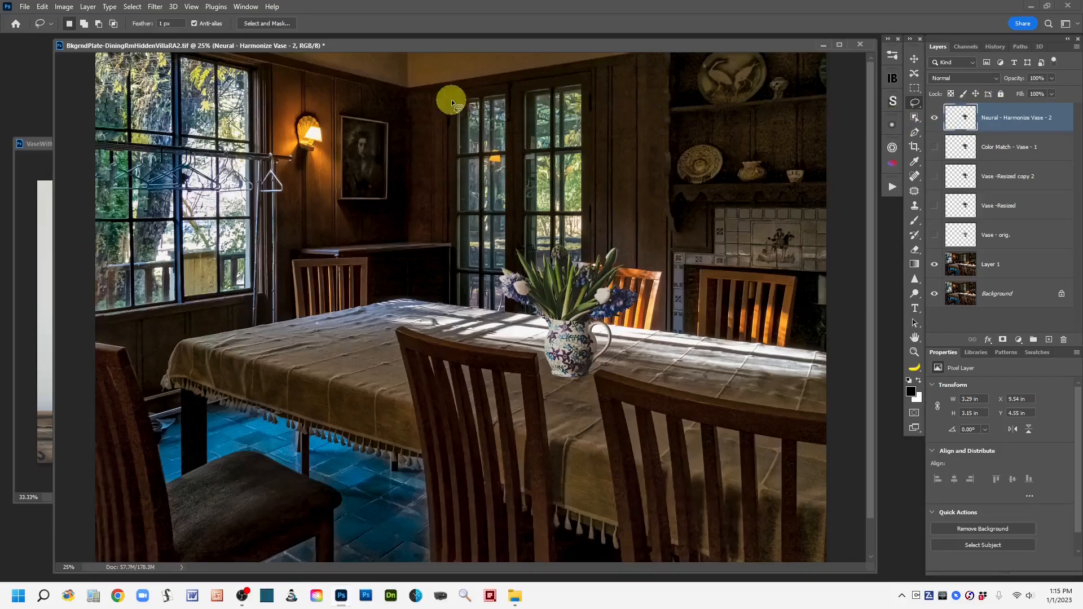
pyautogui.click(43, 8)
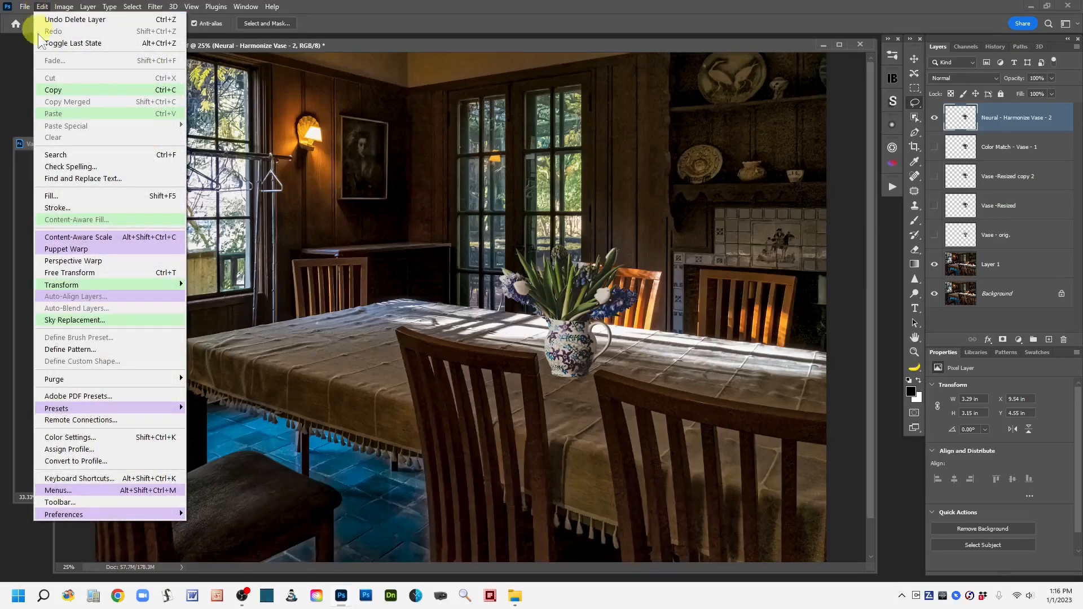
pyautogui.moveTo(106, 285)
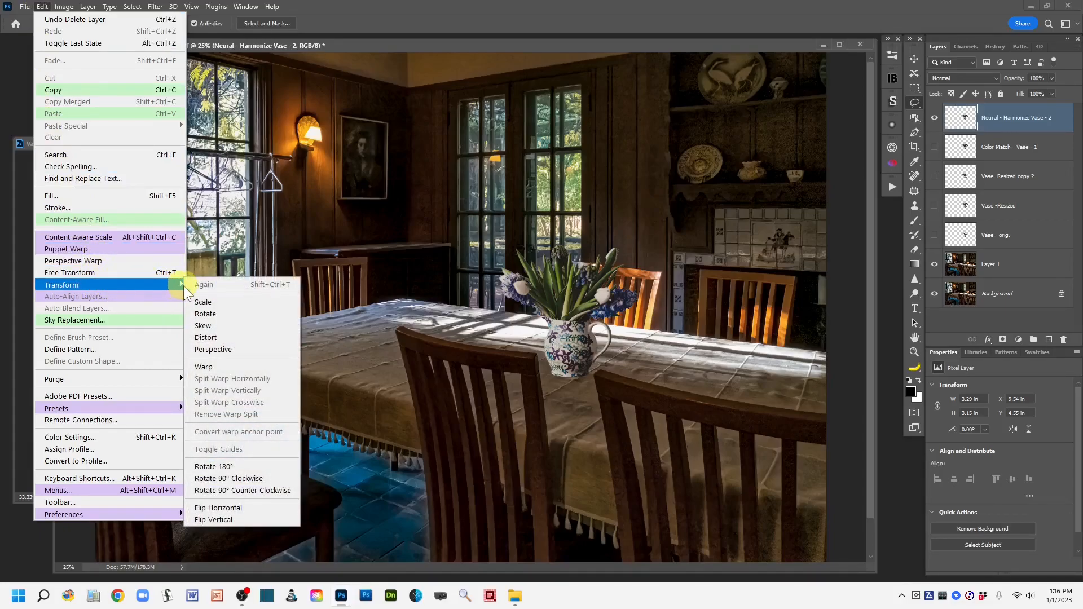
pyautogui.click(268, 507)
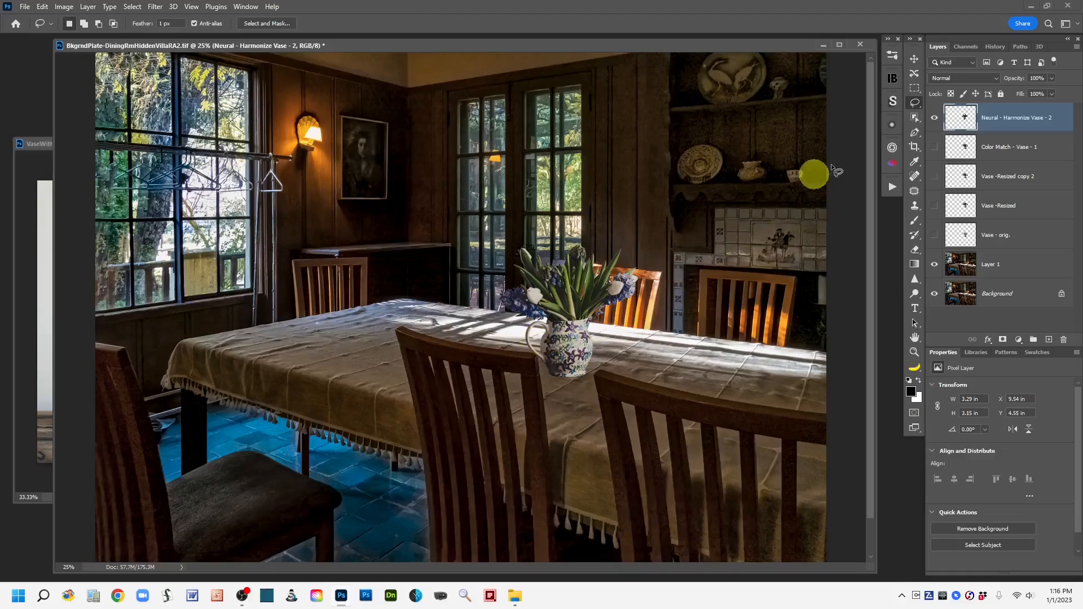
pyautogui.click(915, 59)
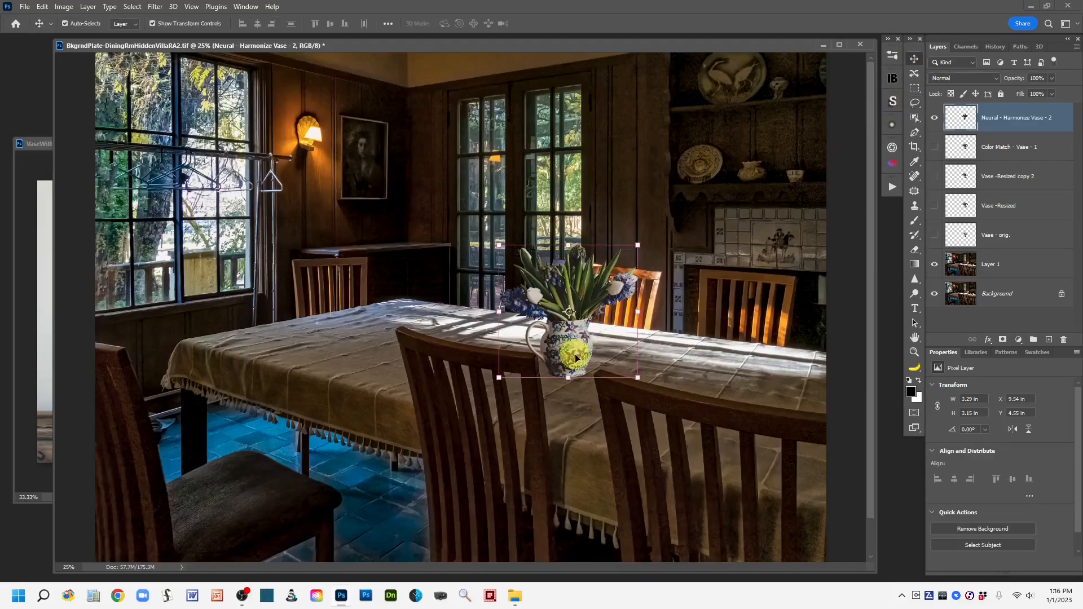
pyautogui.moveTo(578, 356); pyautogui.dragTo(561, 354)
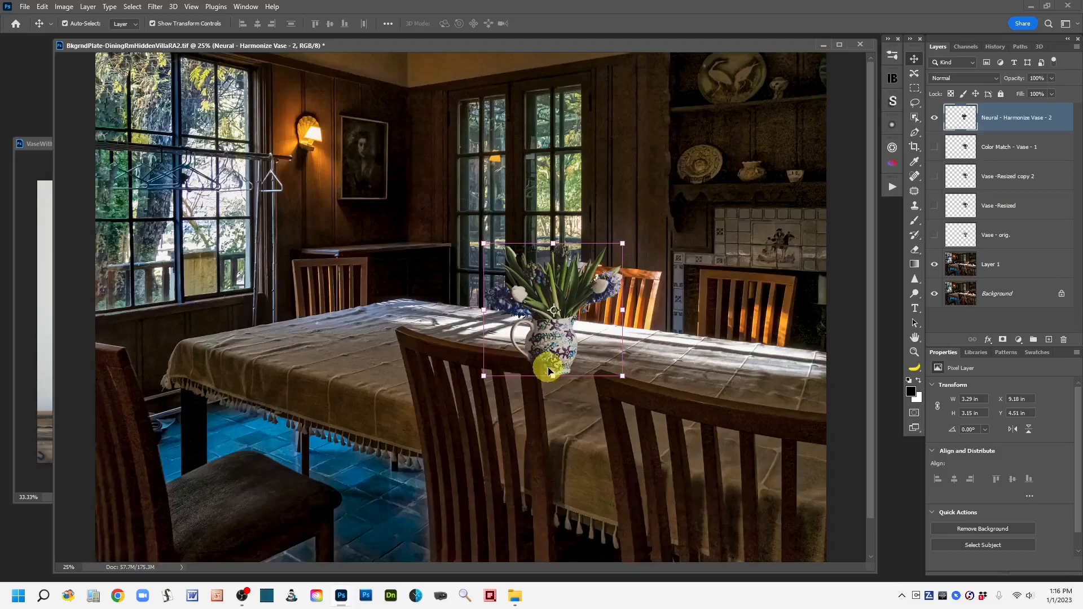
# Step: Add a layer mask to the Neural - Harmonize Vase - 2 layer
pyautogui.press('ctrl')
pyautogui.hotkey('ctrl', '+')
pyautogui.hotkey('ctrl', '+')
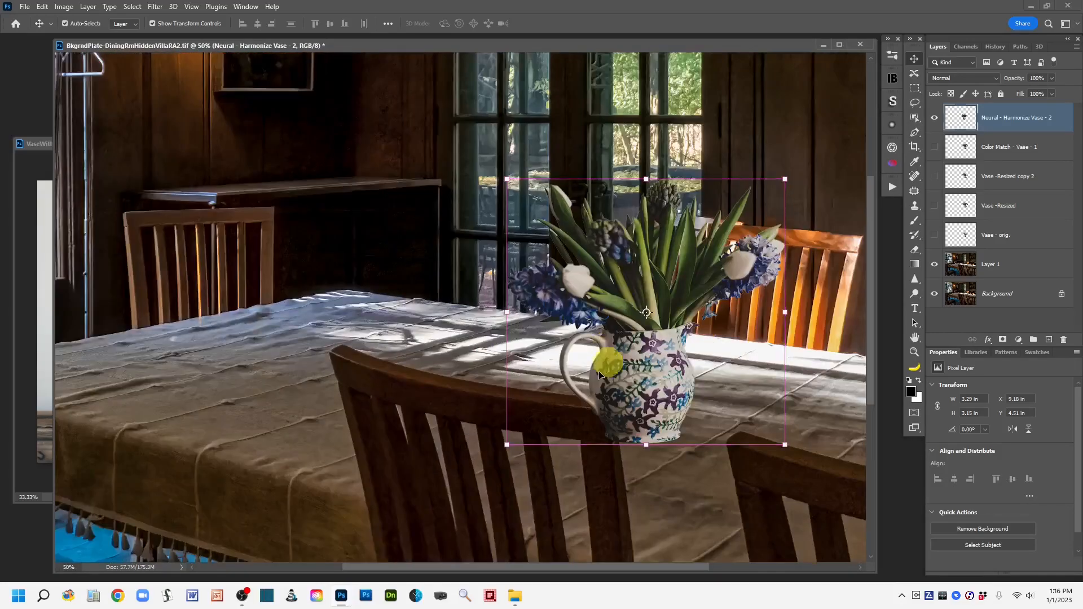
pyautogui.moveTo(723, 523); pyautogui.dragTo(581, 482)
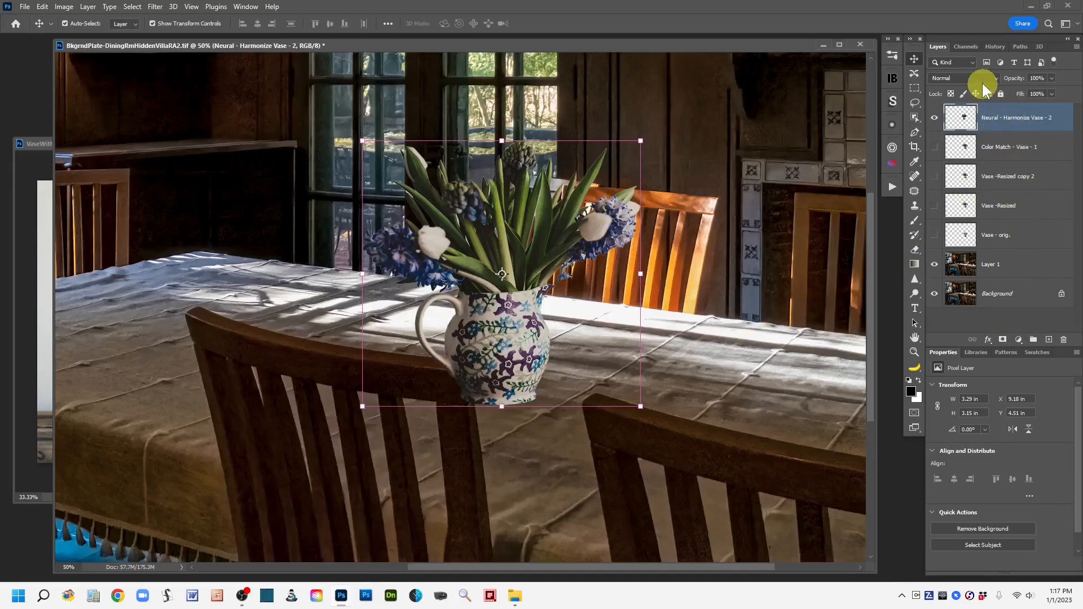
pyautogui.click(1004, 341)
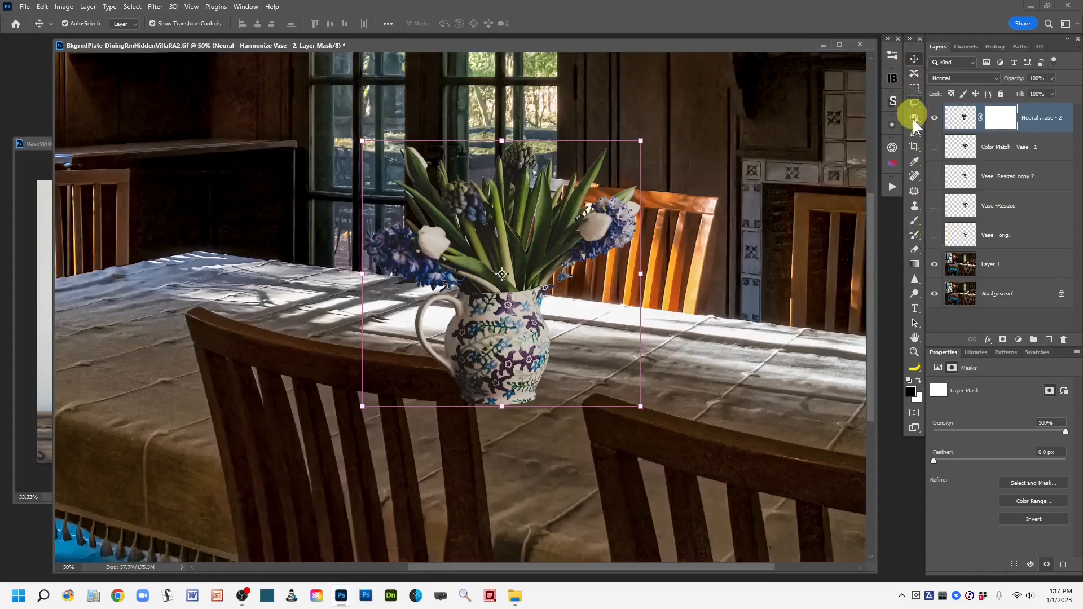
pyautogui.click(912, 220)
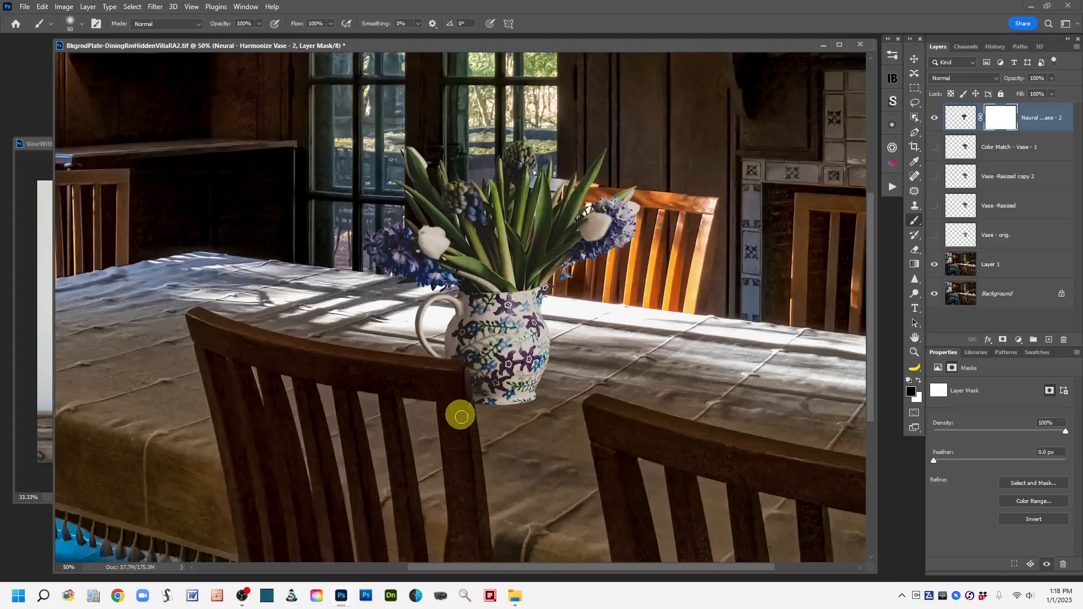
pyautogui.moveTo(465, 375); pyautogui.dragTo(469, 420)
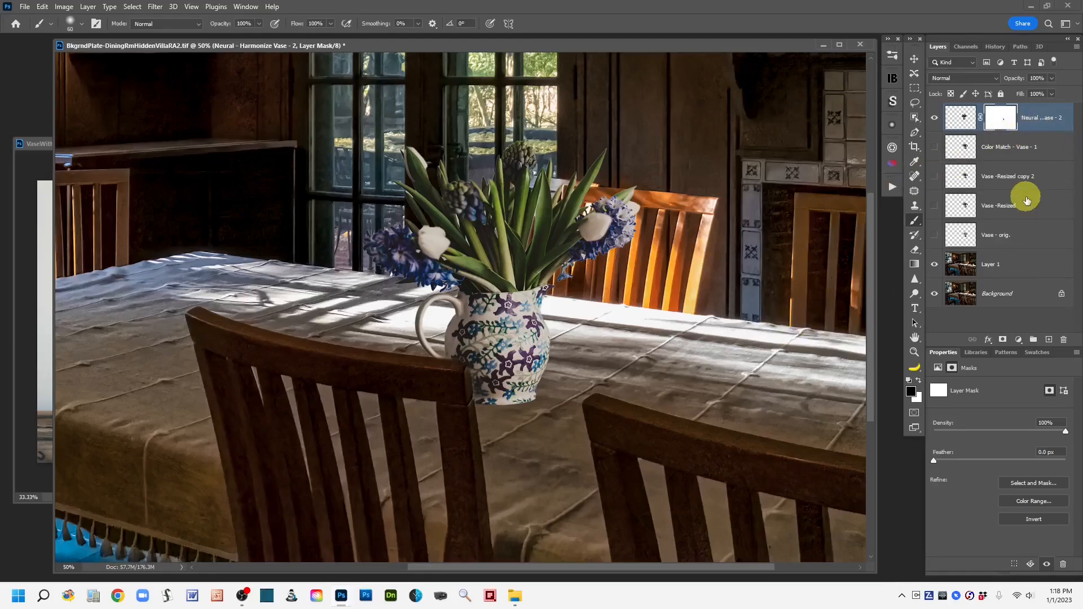
pyautogui.hotkey('ctrl', '-')
pyautogui.hotkey('ctrl', '-')
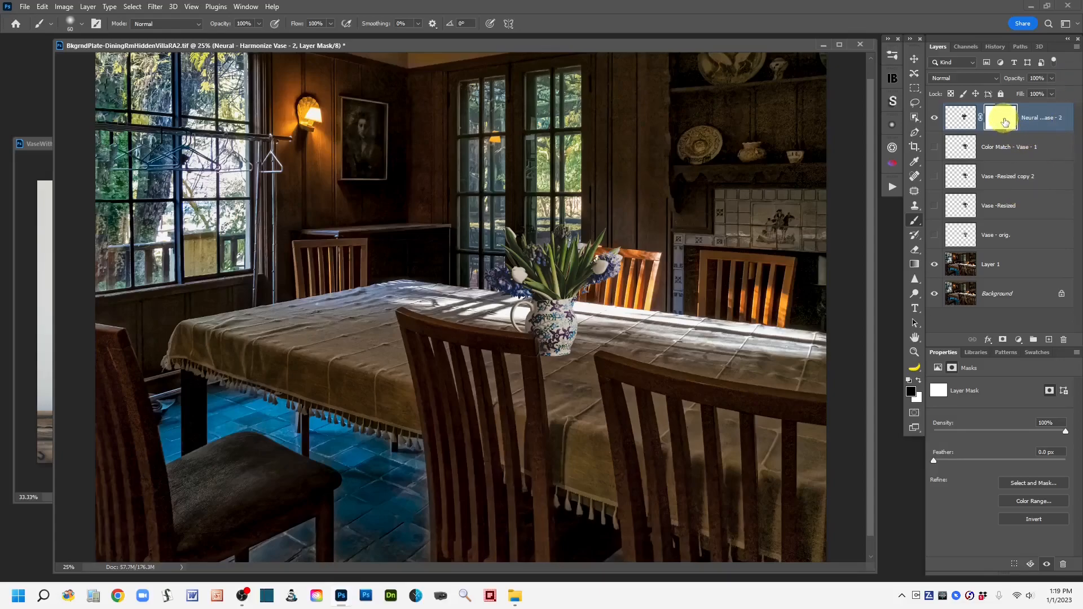
pyautogui.moveTo(1005, 121); pyautogui.dragTo(1064, 342)
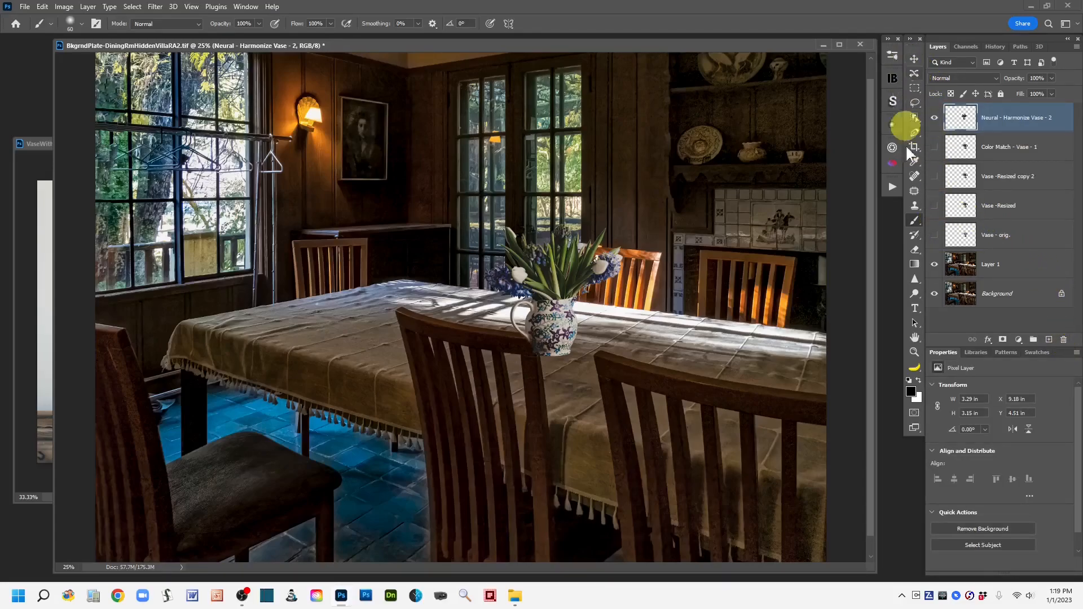
# Step: Move the harmonized vase layer slightly right on the table
pyautogui.click(913, 58)
pyautogui.moveTo(562, 337); pyautogui.dragTo(577, 335)
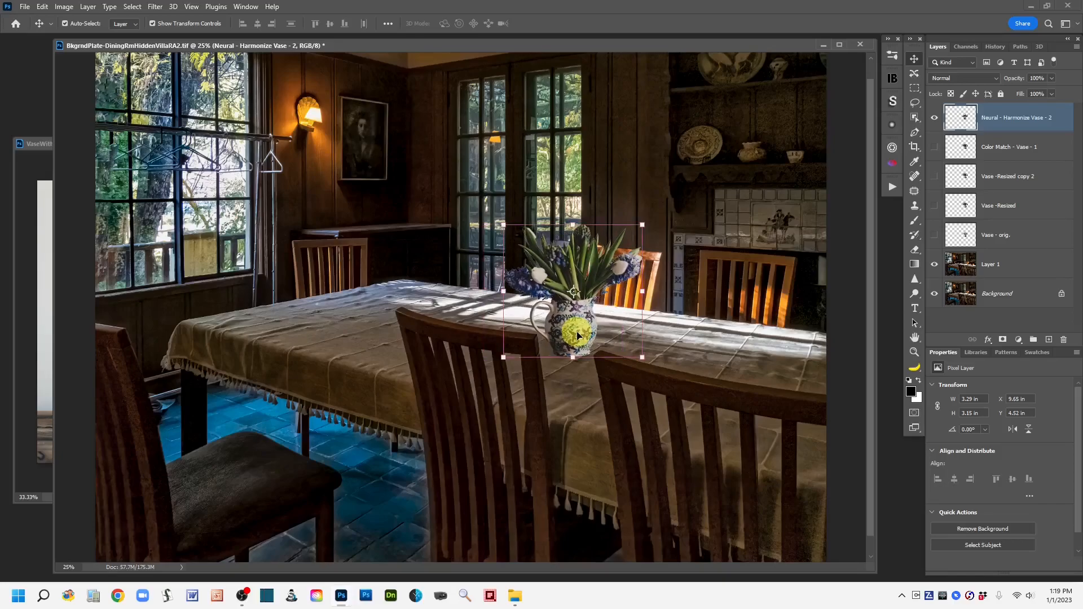
pyautogui.click(914, 103)
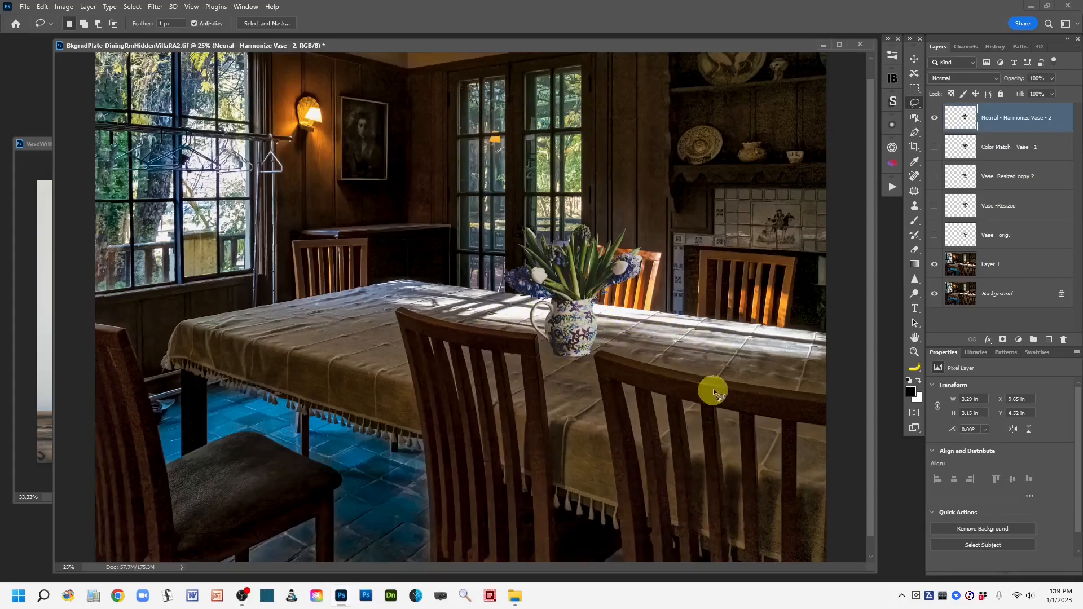
# Step: Add a new empty layer above the vase and name it Paint Shadow on Vase
pyautogui.hotkey('ctrl', '+')
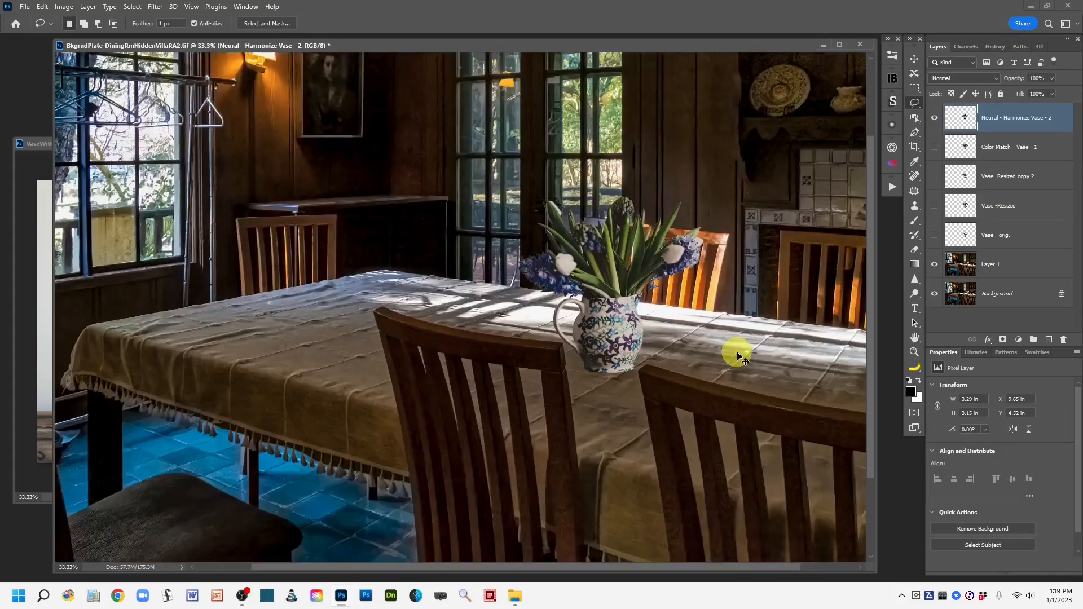
pyautogui.hotkey('ctrl', '+')
pyautogui.moveTo(725, 425)
pyautogui.mouseDown()
pyautogui.moveTo(553, 411)
pyautogui.moveTo(540, 421)
pyautogui.mouseUp()
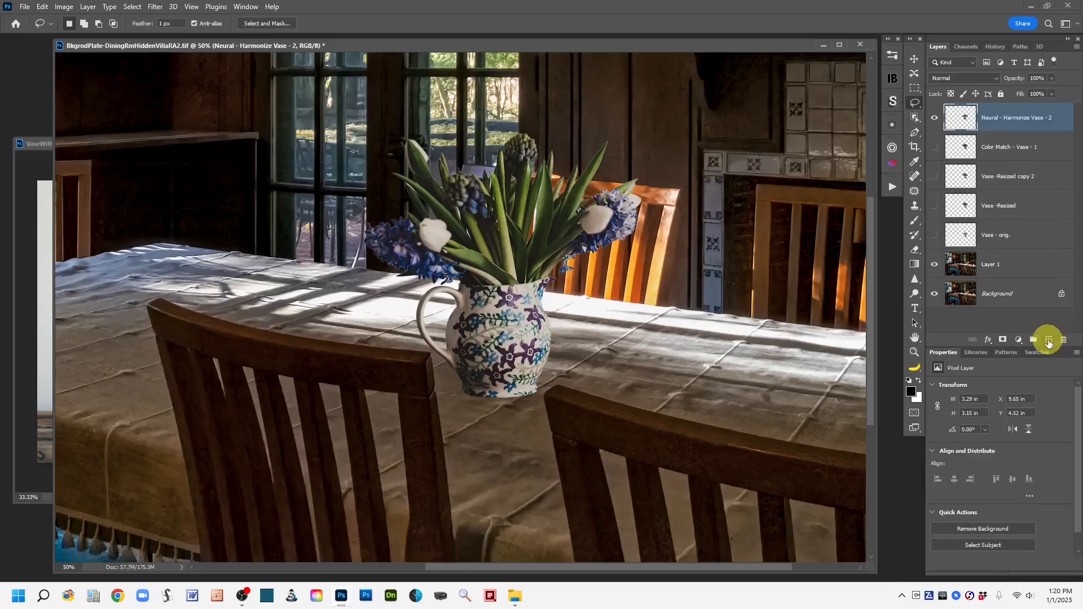
pyautogui.click(1048, 342)
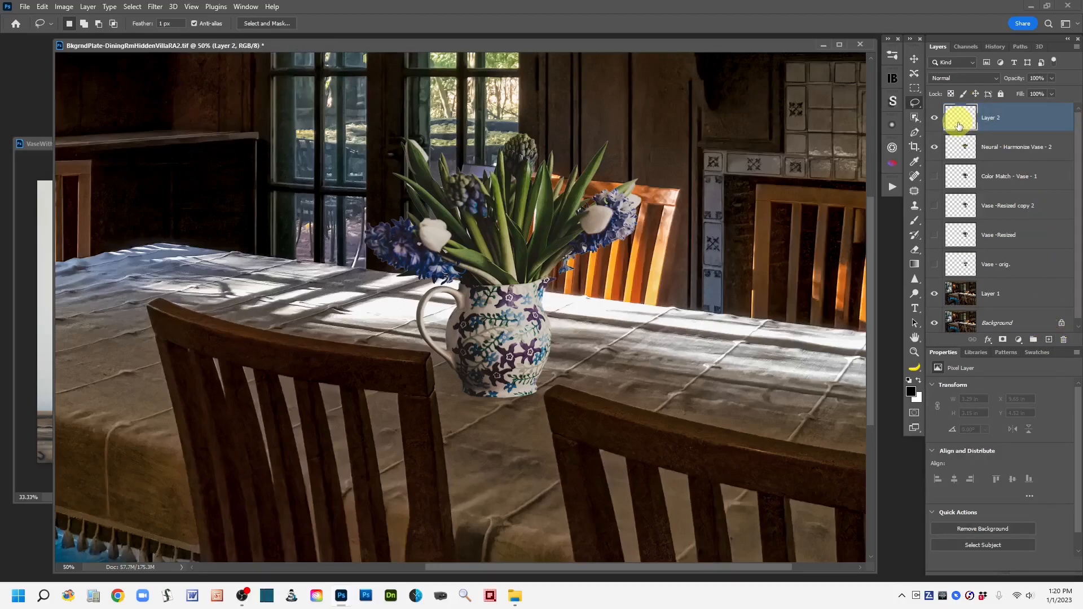
pyautogui.doubleClick(988, 116)
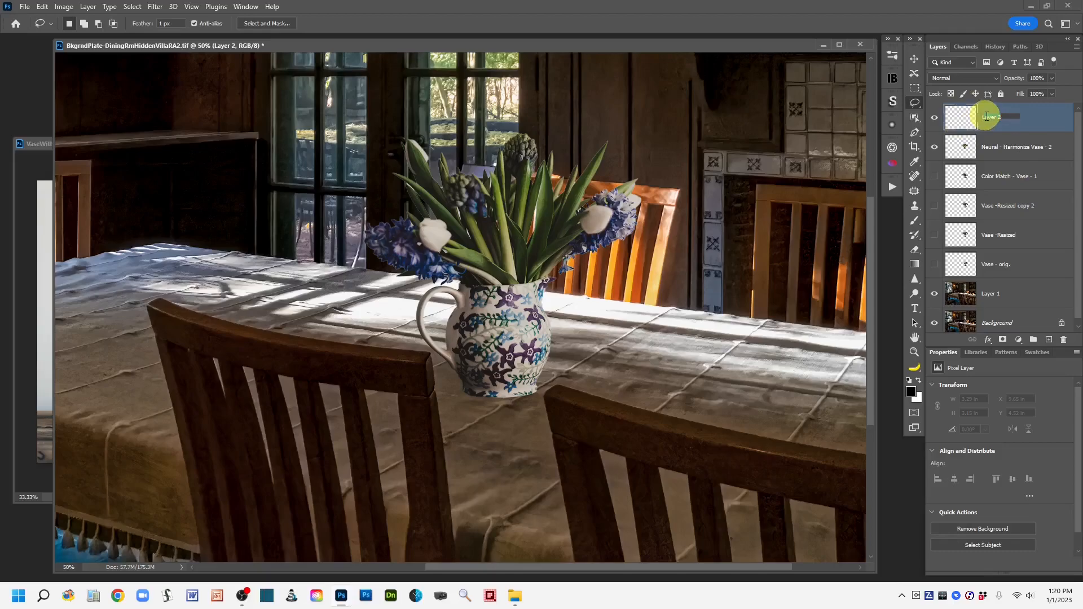
pyautogui.write('Paint')
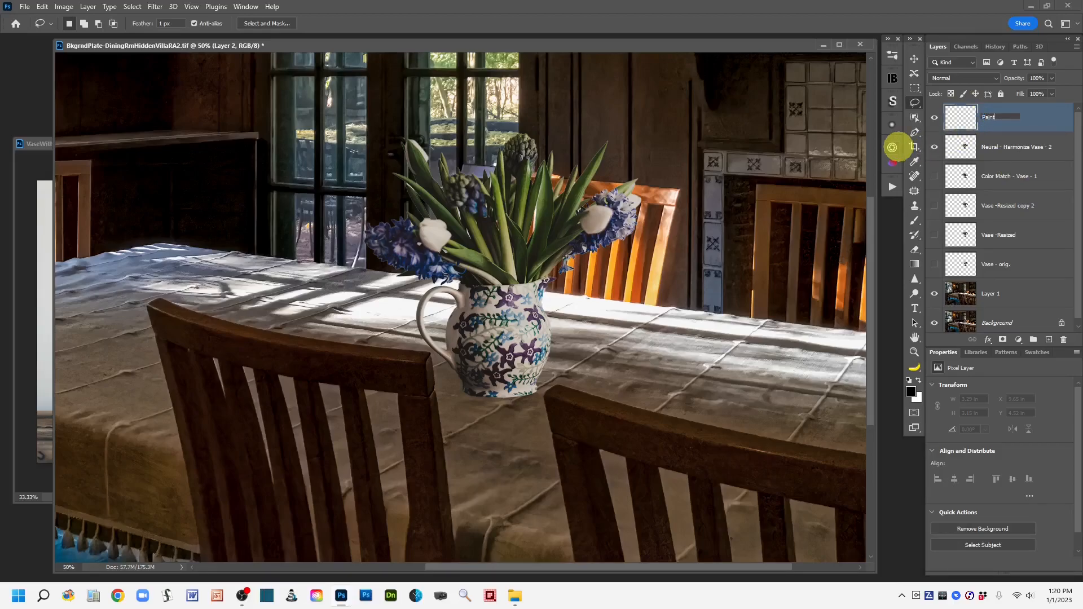
pyautogui.write(' Shadow on Vase')
pyautogui.click(1051, 116)
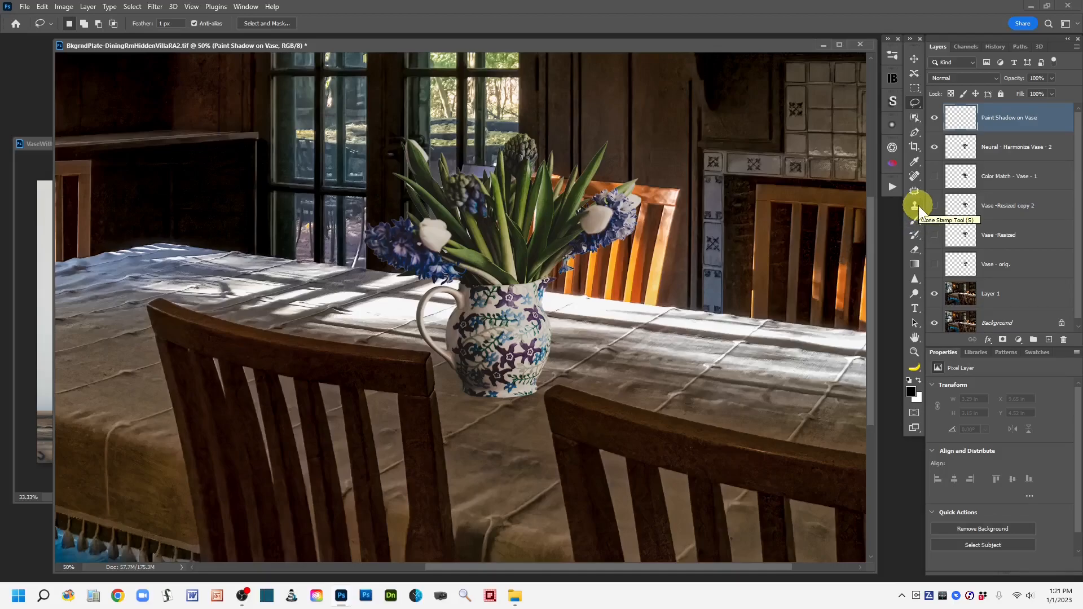
# Step: Choose the Brush tool with a soft brush and set opacity 59%, flow 11% and mode Luminosity
pyautogui.click(916, 219)
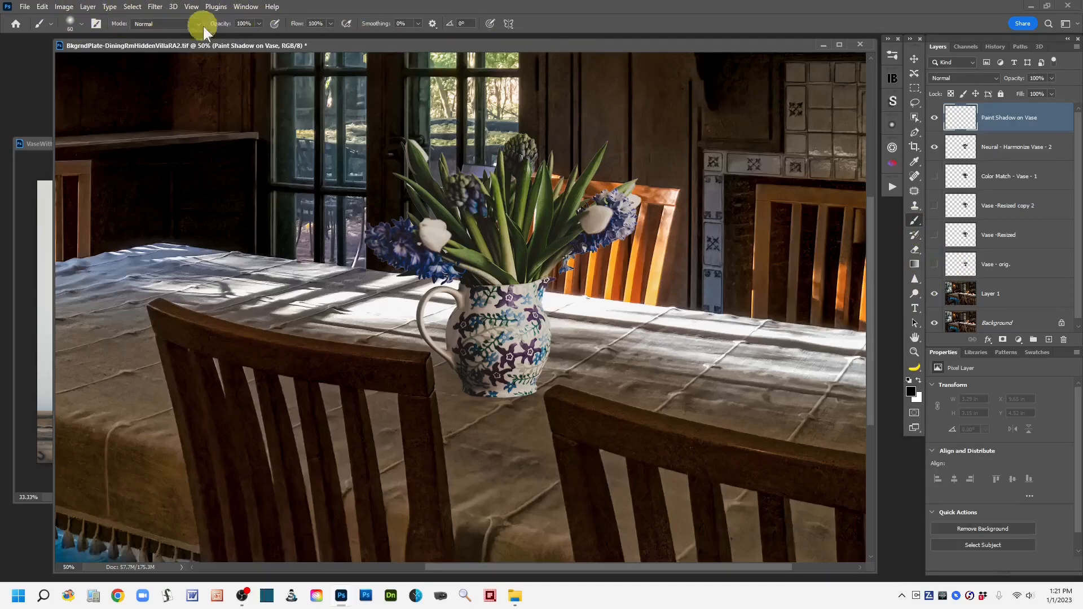
pyautogui.click(81, 23)
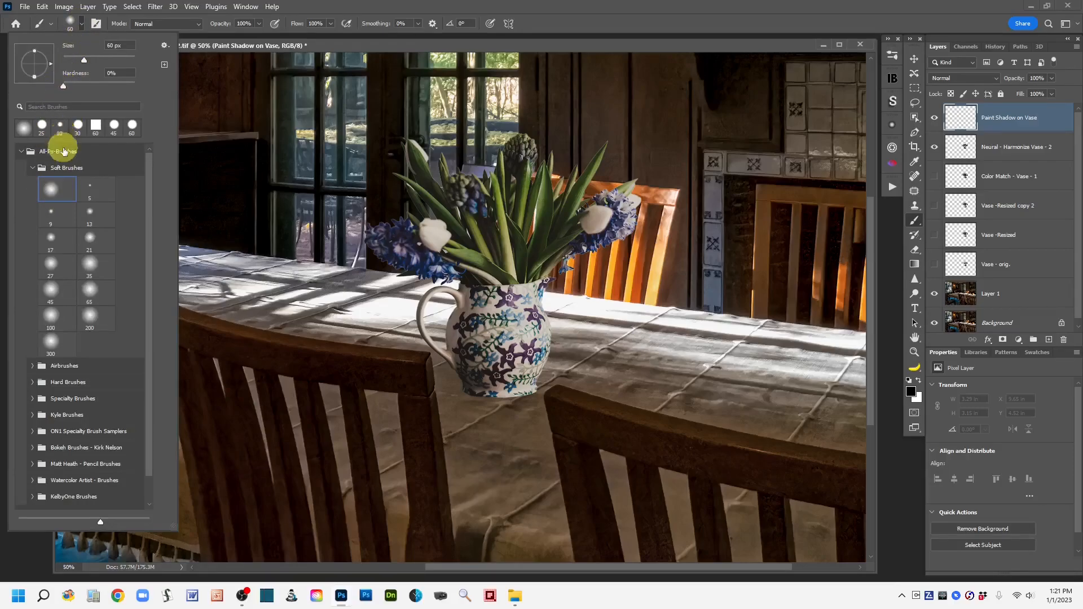
pyautogui.click(555, 23)
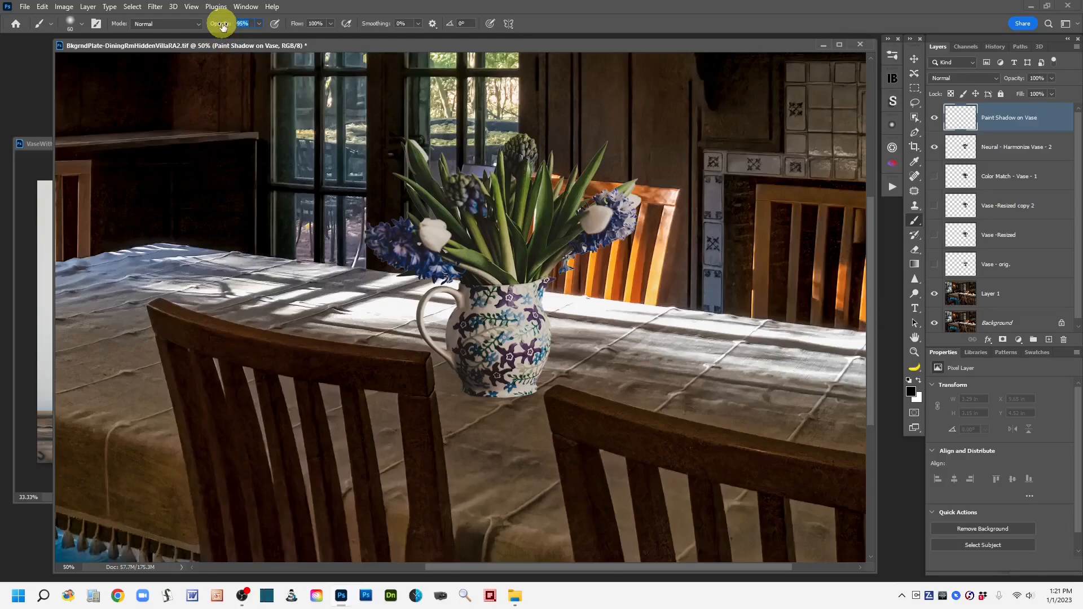
pyautogui.moveTo(220, 25); pyautogui.dragTo(205, 28)
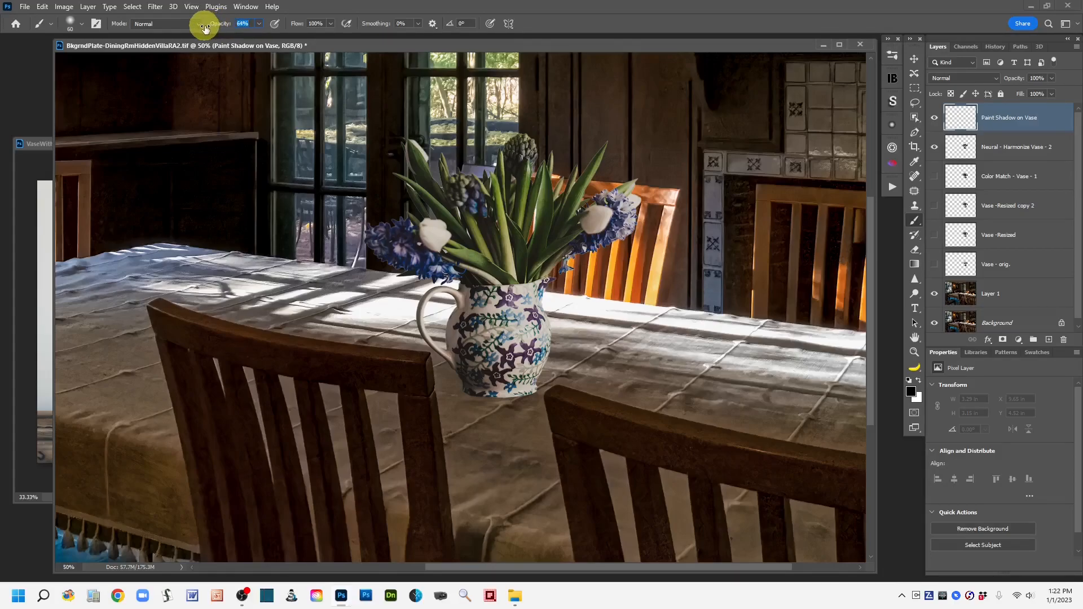
pyautogui.moveTo(206, 30); pyautogui.dragTo(200, 29)
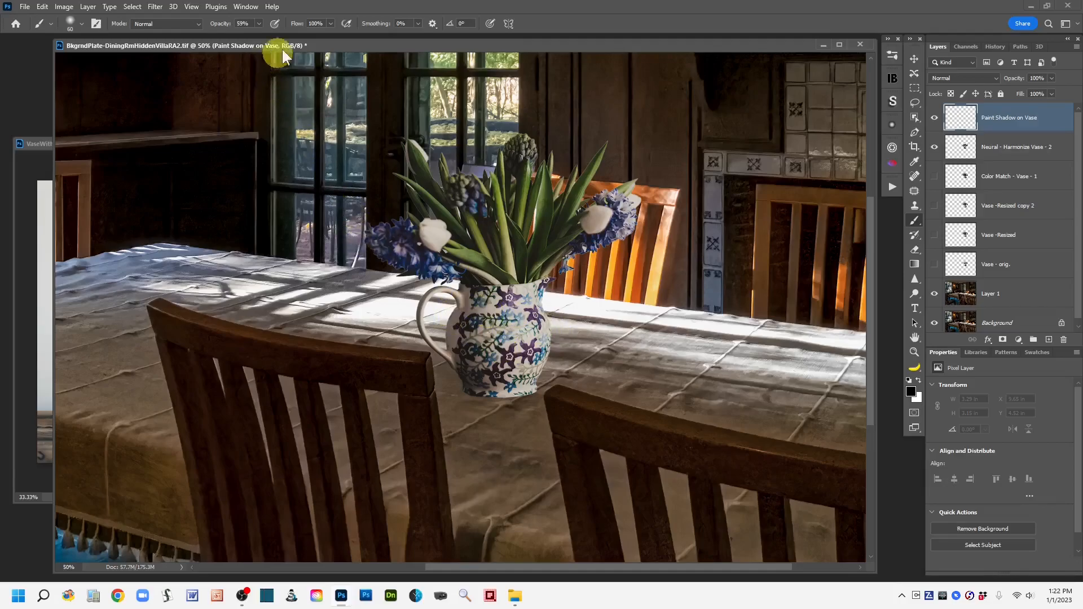
pyautogui.hotkey('ctrl', 's')
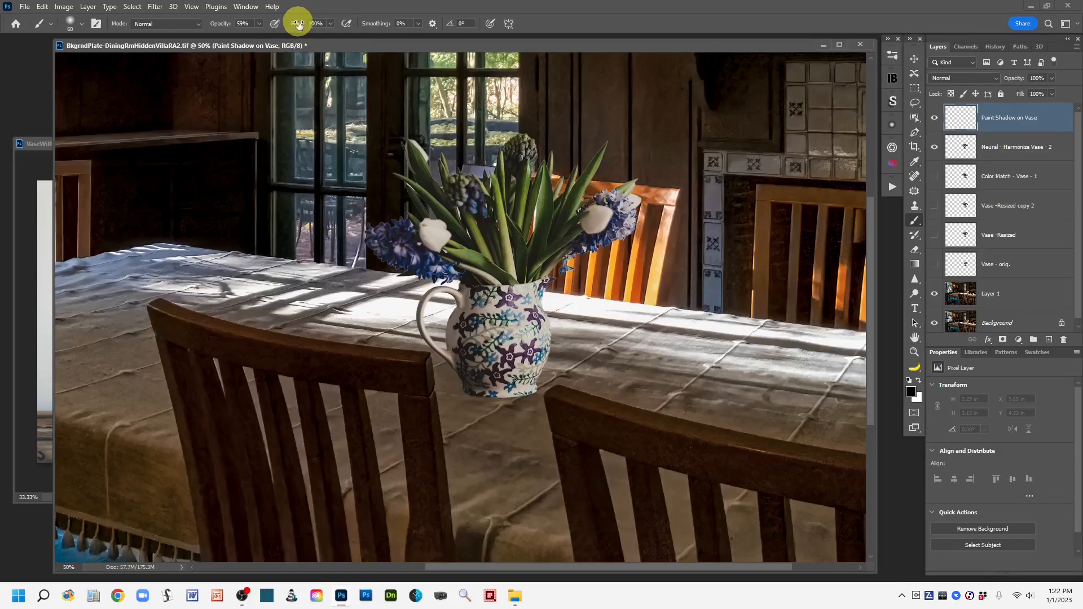
pyautogui.moveTo(297, 24); pyautogui.dragTo(248, 32)
pyautogui.click(198, 22)
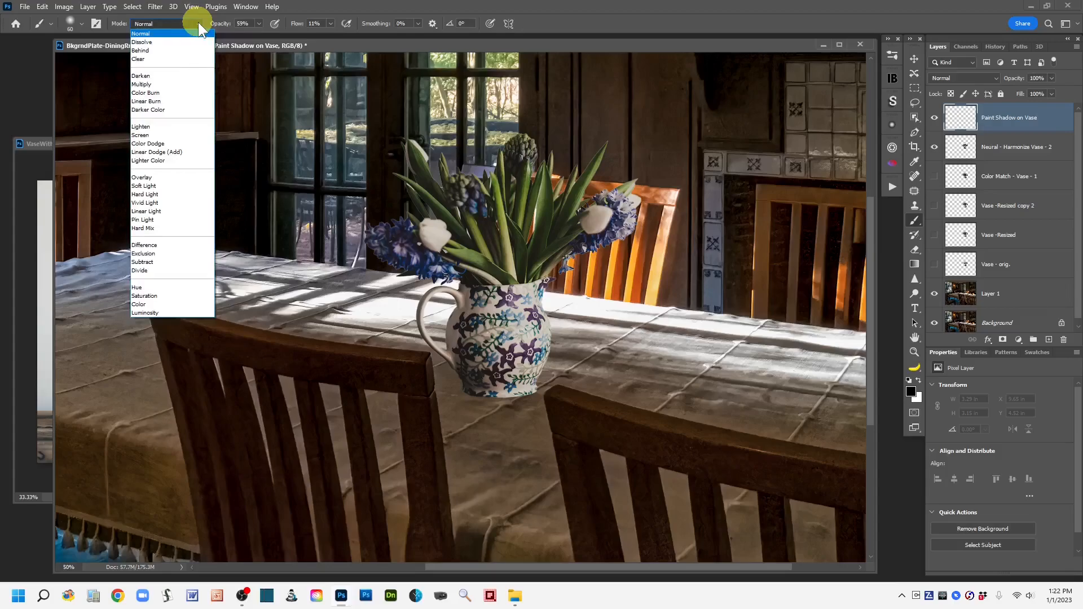
pyautogui.click(158, 313)
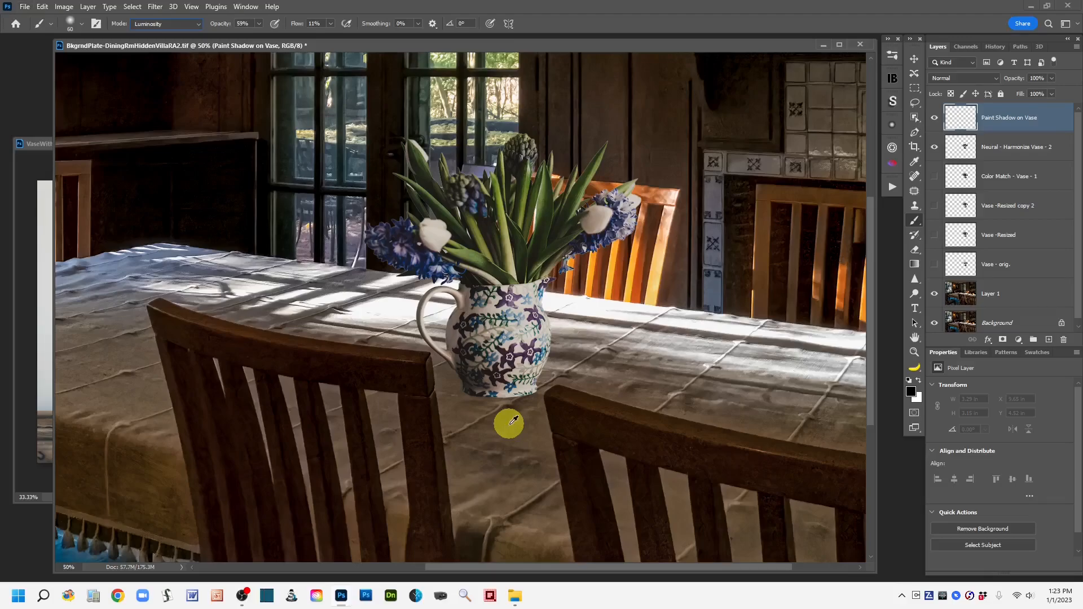
# Step: Sample a tone from the vase and paint shadow over the vase's lower left side, toggling the layer to compare
pyautogui.keyDown('alt'); pyautogui.click(459, 356); pyautogui.keyUp('alt')
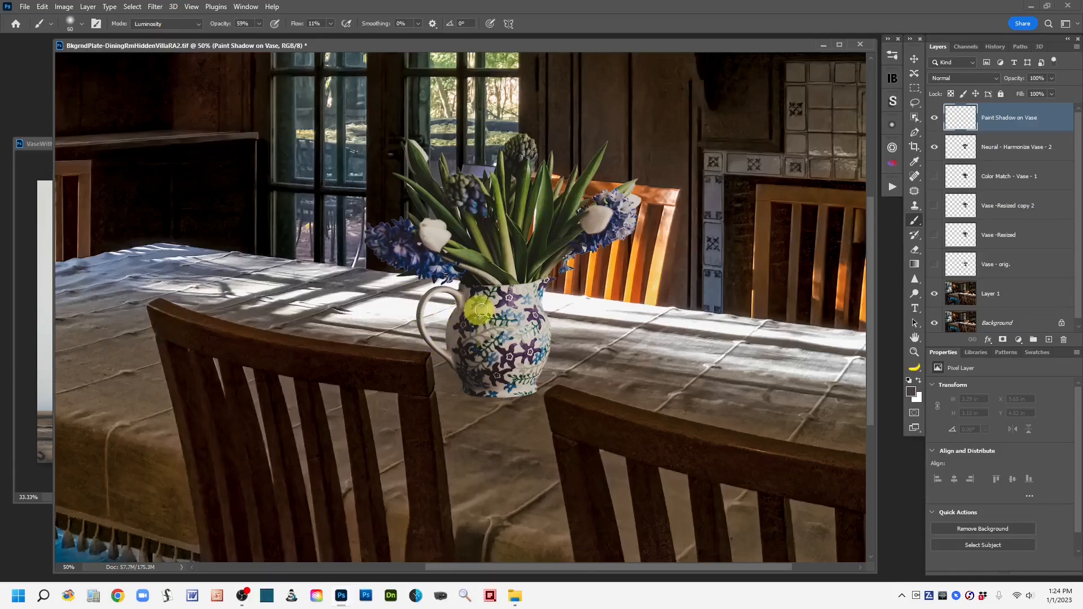
pyautogui.moveTo(476, 334)
pyautogui.mouseDown()
pyautogui.moveTo(490, 295)
pyautogui.moveTo(484, 357)
pyautogui.moveTo(475, 306)
pyautogui.moveTo(465, 333)
pyautogui.moveTo(471, 357)
pyautogui.moveTo(471, 297)
pyautogui.moveTo(468, 359)
pyautogui.moveTo(479, 304)
pyautogui.moveTo(475, 357)
pyautogui.moveTo(468, 323)
pyautogui.moveTo(490, 296)
pyautogui.moveTo(471, 353)
pyautogui.moveTo(497, 391)
pyautogui.moveTo(480, 388)
pyautogui.moveTo(503, 392)
pyautogui.moveTo(479, 390)
pyautogui.moveTo(489, 387)
pyautogui.moveTo(483, 364)
pyautogui.moveTo(516, 384)
pyautogui.moveTo(527, 331)
pyautogui.moveTo(513, 331)
pyautogui.moveTo(521, 358)
pyautogui.moveTo(533, 349)
pyautogui.moveTo(532, 295)
pyautogui.moveTo(516, 320)
pyautogui.moveTo(523, 341)
pyautogui.moveTo(553, 343)
pyautogui.moveTo(536, 344)
pyautogui.moveTo(525, 326)
pyautogui.moveTo(524, 293)
pyautogui.moveTo(542, 294)
pyautogui.moveTo(526, 308)
pyautogui.moveTo(528, 341)
pyautogui.moveTo(541, 344)
pyautogui.moveTo(523, 328)
pyautogui.moveTo(528, 317)
pyautogui.moveTo(520, 357)
pyautogui.moveTo(508, 358)
pyautogui.moveTo(533, 375)
pyautogui.moveTo(510, 381)
pyautogui.moveTo(530, 385)
pyautogui.moveTo(496, 387)
pyautogui.moveTo(526, 387)
pyautogui.moveTo(504, 393)
pyautogui.moveTo(517, 380)
pyautogui.moveTo(522, 331)
pyautogui.moveTo(523, 357)
pyautogui.moveTo(513, 358)
pyautogui.moveTo(474, 307)
pyautogui.moveTo(460, 339)
pyautogui.moveTo(473, 299)
pyautogui.moveTo(498, 303)
pyautogui.moveTo(483, 317)
pyautogui.moveTo(499, 314)
pyautogui.moveTo(489, 361)
pyautogui.moveTo(487, 338)
pyautogui.moveTo(517, 340)
pyautogui.moveTo(510, 354)
pyautogui.moveTo(472, 340)
pyautogui.moveTo(464, 296)
pyautogui.moveTo(491, 360)
pyautogui.moveTo(464, 317)
pyautogui.moveTo(457, 357)
pyautogui.moveTo(498, 341)
pyautogui.moveTo(493, 373)
pyautogui.moveTo(521, 390)
pyautogui.moveTo(484, 385)
pyautogui.moveTo(521, 385)
pyautogui.mouseUp()
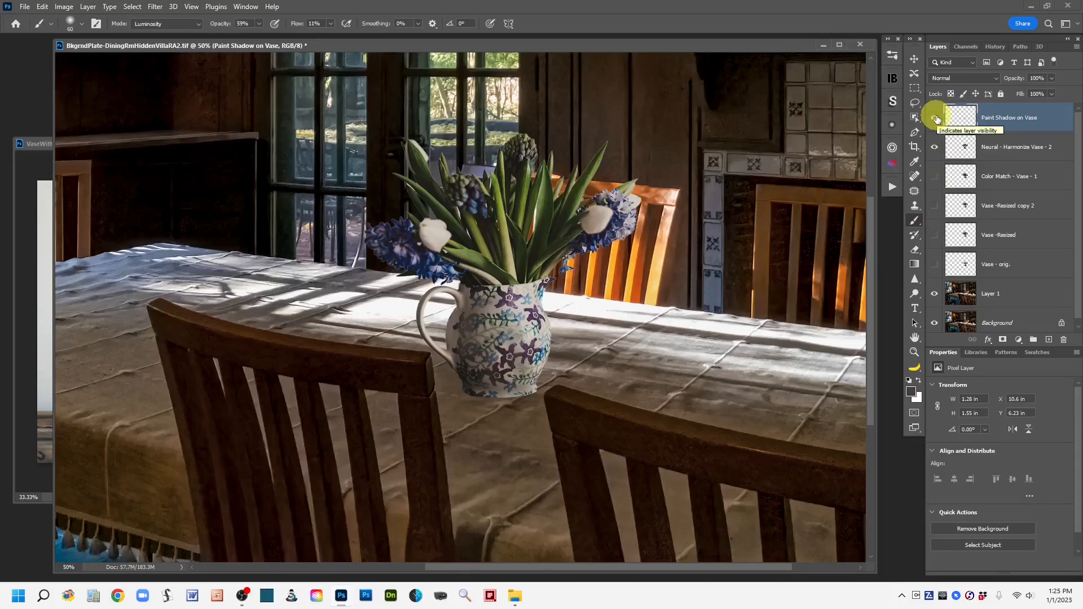
pyautogui.click(935, 118)
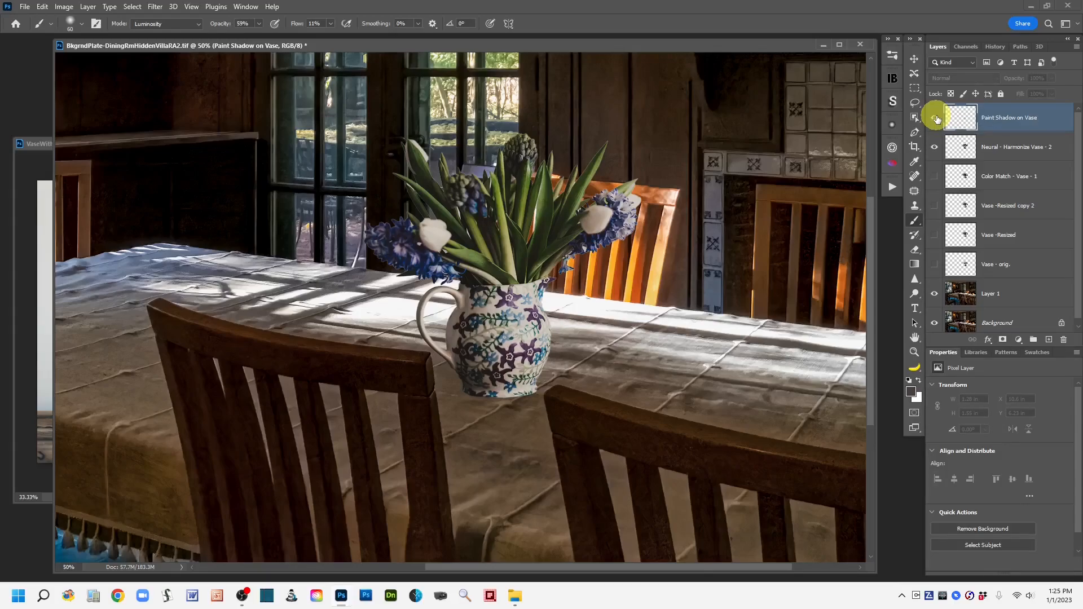
pyautogui.click(935, 118)
pyautogui.click(935, 118)
pyautogui.click(935, 118)
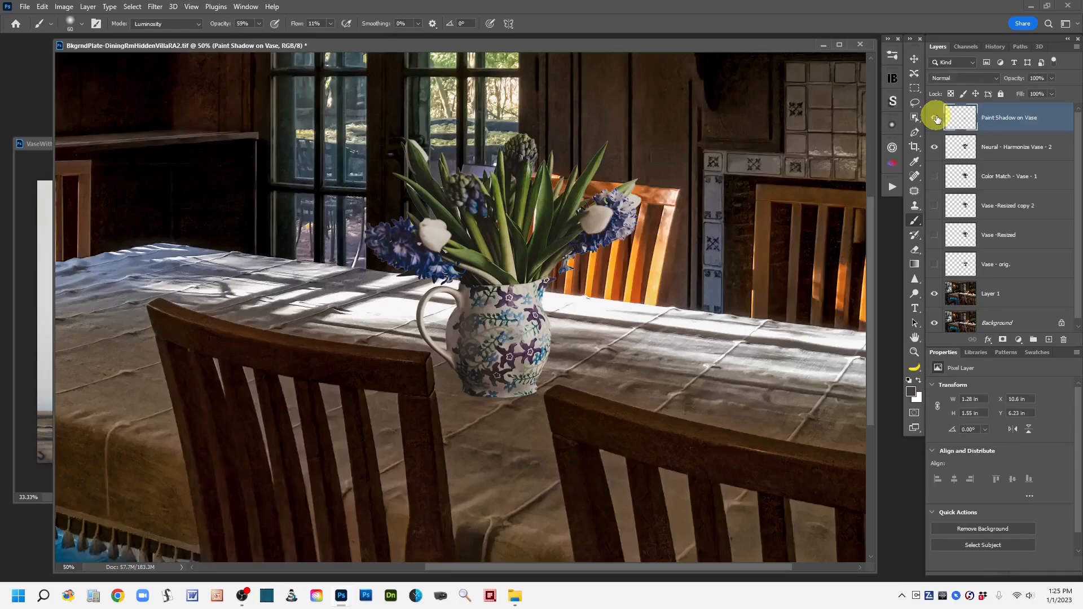
# Step: Paint more shadow on the vase's upper left beside the handle using a smaller brush
pyautogui.moveTo(504, 356)
pyautogui.mouseDown()
pyautogui.moveTo(486, 342)
pyautogui.moveTo(484, 372)
pyautogui.moveTo(514, 390)
pyautogui.moveTo(493, 378)
pyautogui.moveTo(466, 328)
pyautogui.moveTo(527, 342)
pyautogui.moveTo(541, 278)
pyautogui.mouseUp()
pyautogui.scroll(4, 540, 279)
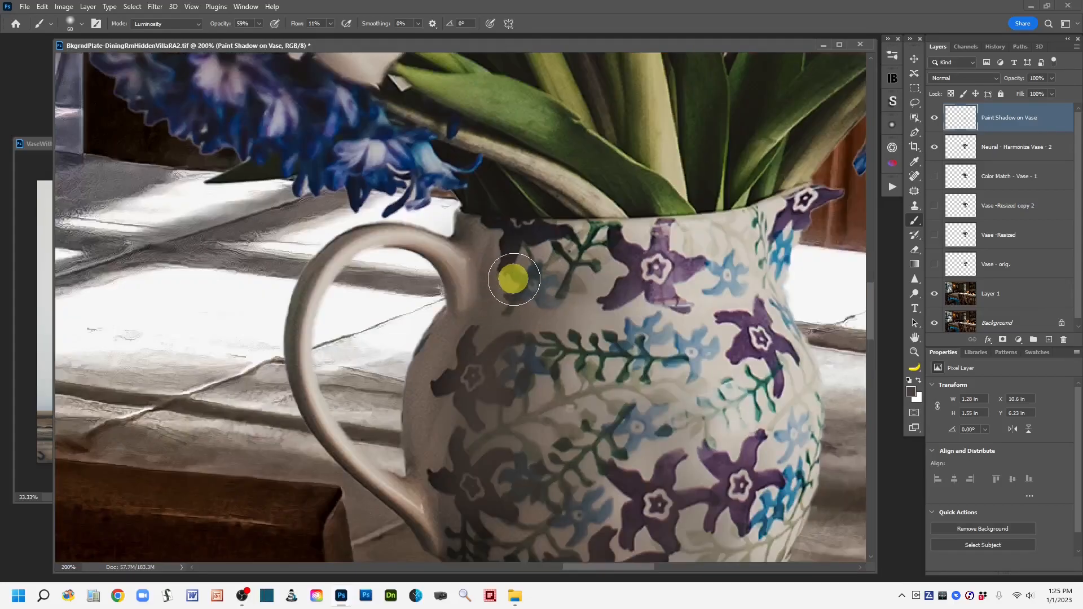
pyautogui.press('[')
pyautogui.press('[')
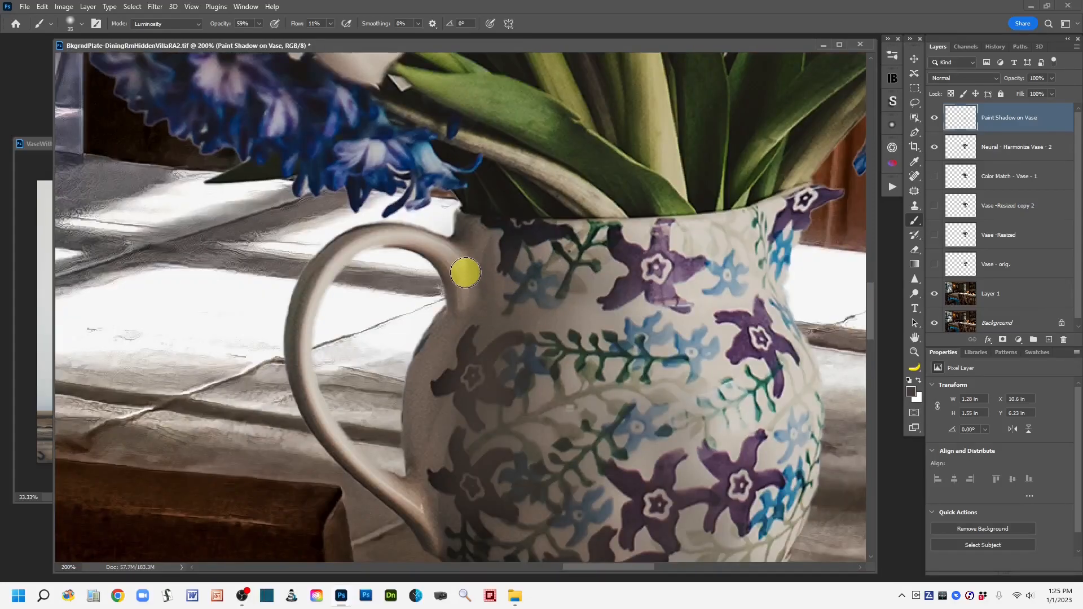
pyautogui.moveTo(462, 271)
pyautogui.mouseDown()
pyautogui.moveTo(492, 305)
pyautogui.moveTo(464, 291)
pyautogui.moveTo(503, 294)
pyautogui.moveTo(471, 292)
pyautogui.moveTo(455, 263)
pyautogui.moveTo(465, 290)
pyautogui.moveTo(425, 243)
pyautogui.moveTo(362, 244)
pyautogui.moveTo(443, 267)
pyautogui.moveTo(466, 315)
pyautogui.moveTo(562, 290)
pyautogui.moveTo(517, 256)
pyautogui.moveTo(438, 249)
pyautogui.moveTo(347, 249)
pyautogui.moveTo(306, 287)
pyautogui.moveTo(293, 350)
pyautogui.moveTo(299, 306)
pyautogui.moveTo(367, 236)
pyautogui.moveTo(330, 263)
pyautogui.moveTo(279, 365)
pyautogui.moveTo(299, 312)
pyautogui.moveTo(303, 414)
pyautogui.moveTo(313, 428)
pyautogui.moveTo(310, 375)
pyautogui.moveTo(356, 475)
pyautogui.moveTo(450, 539)
pyautogui.moveTo(423, 507)
pyautogui.moveTo(443, 538)
pyautogui.moveTo(424, 436)
pyautogui.moveTo(449, 343)
pyautogui.moveTo(431, 442)
pyautogui.moveTo(489, 282)
pyautogui.moveTo(474, 262)
pyautogui.moveTo(462, 278)
pyautogui.moveTo(469, 314)
pyautogui.moveTo(473, 235)
pyautogui.moveTo(472, 332)
pyautogui.moveTo(486, 231)
pyautogui.moveTo(487, 317)
pyautogui.moveTo(474, 237)
pyautogui.moveTo(487, 232)
pyautogui.moveTo(461, 327)
pyautogui.moveTo(536, 307)
pyautogui.moveTo(530, 244)
pyautogui.moveTo(538, 332)
pyautogui.moveTo(595, 280)
pyautogui.moveTo(563, 249)
pyautogui.moveTo(571, 232)
pyautogui.moveTo(551, 316)
pyautogui.moveTo(490, 346)
pyautogui.moveTo(492, 322)
pyautogui.moveTo(438, 404)
pyautogui.moveTo(430, 431)
pyautogui.moveTo(447, 514)
pyautogui.moveTo(445, 406)
pyautogui.moveTo(513, 280)
pyautogui.moveTo(561, 259)
pyautogui.moveTo(561, 268)
pyautogui.moveTo(536, 222)
pyautogui.moveTo(518, 412)
pyautogui.moveTo(551, 401)
pyautogui.moveTo(571, 491)
pyautogui.moveTo(551, 536)
pyautogui.moveTo(600, 549)
pyautogui.moveTo(679, 544)
pyautogui.moveTo(751, 522)
pyautogui.moveTo(764, 428)
pyautogui.moveTo(628, 246)
pyautogui.moveTo(379, 370)
pyautogui.moveTo(333, 309)
pyautogui.moveTo(340, 355)
pyautogui.moveTo(687, 234)
pyautogui.moveTo(329, 245)
pyautogui.moveTo(350, 218)
pyautogui.moveTo(361, 124)
pyautogui.moveTo(355, 137)
pyautogui.moveTo(387, 128)
pyautogui.mouseUp()
pyautogui.moveTo(327, 164)
pyautogui.mouseDown()
pyautogui.moveTo(297, 210)
pyautogui.moveTo(301, 232)
pyautogui.moveTo(314, 187)
pyautogui.mouseUp()
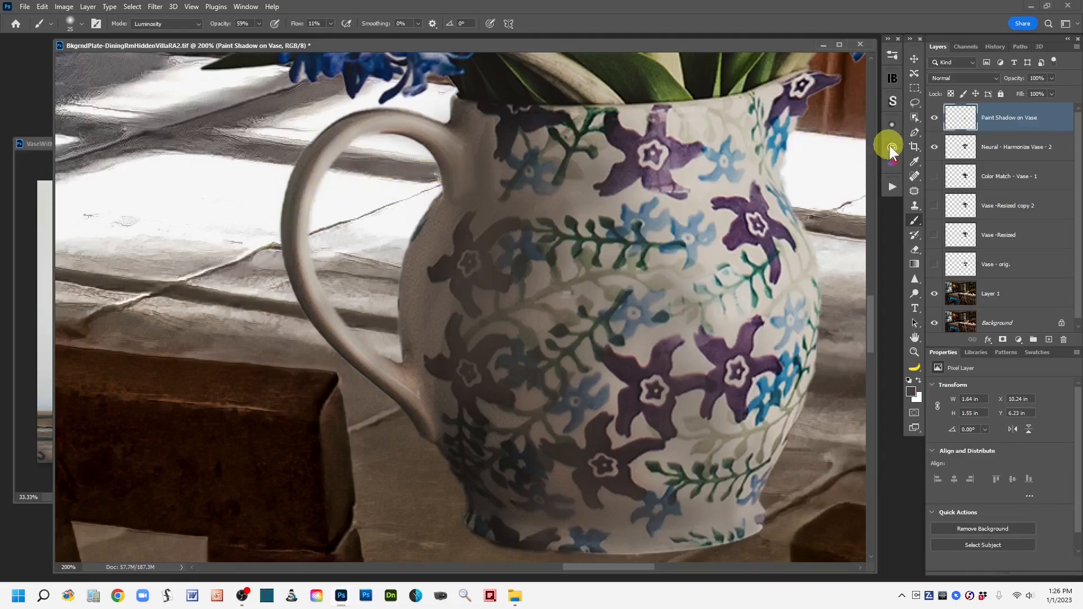
# Step: Compare the shadow layer on and off and lower its opacity to 78%
pyautogui.click(935, 118)
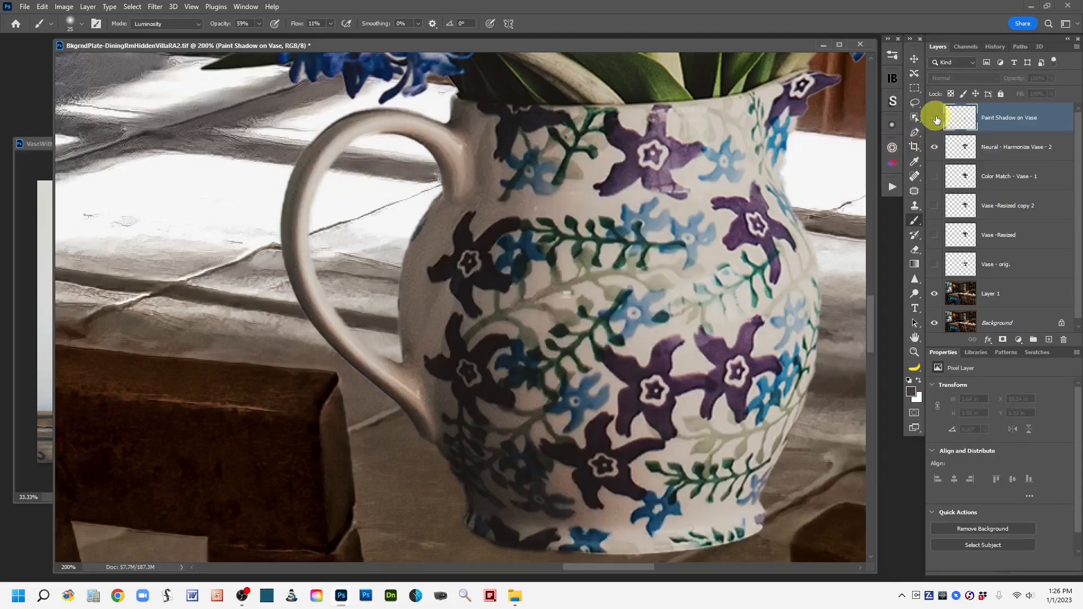
pyautogui.click(935, 118)
pyautogui.click(935, 119)
pyautogui.click(935, 118)
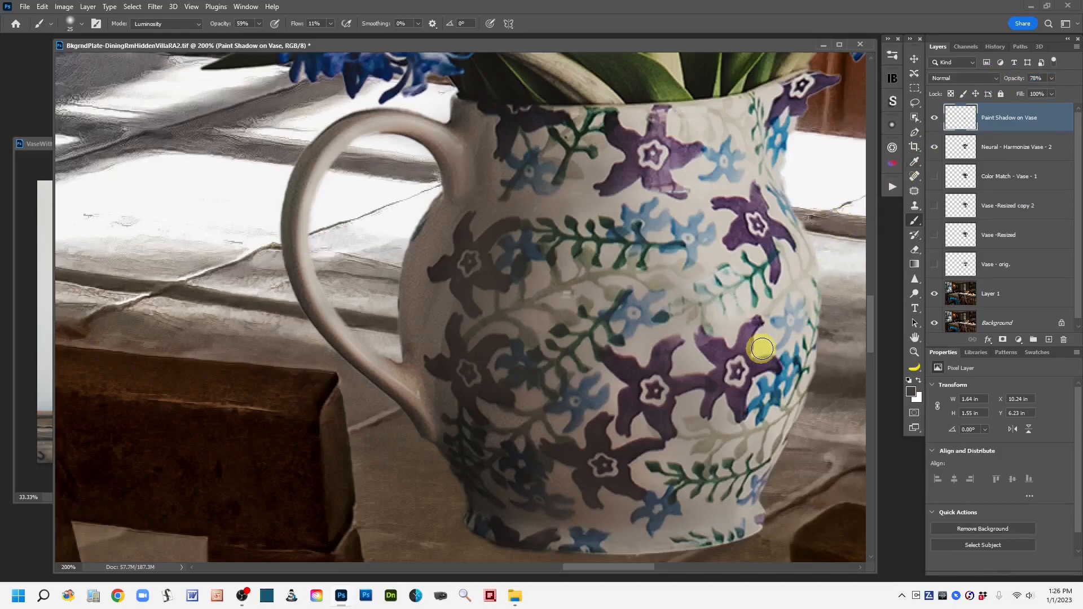
pyautogui.hotkey('ctrl', '-')
pyautogui.hotkey('ctrl', '-')
pyautogui.hotkey('ctrl', '-')
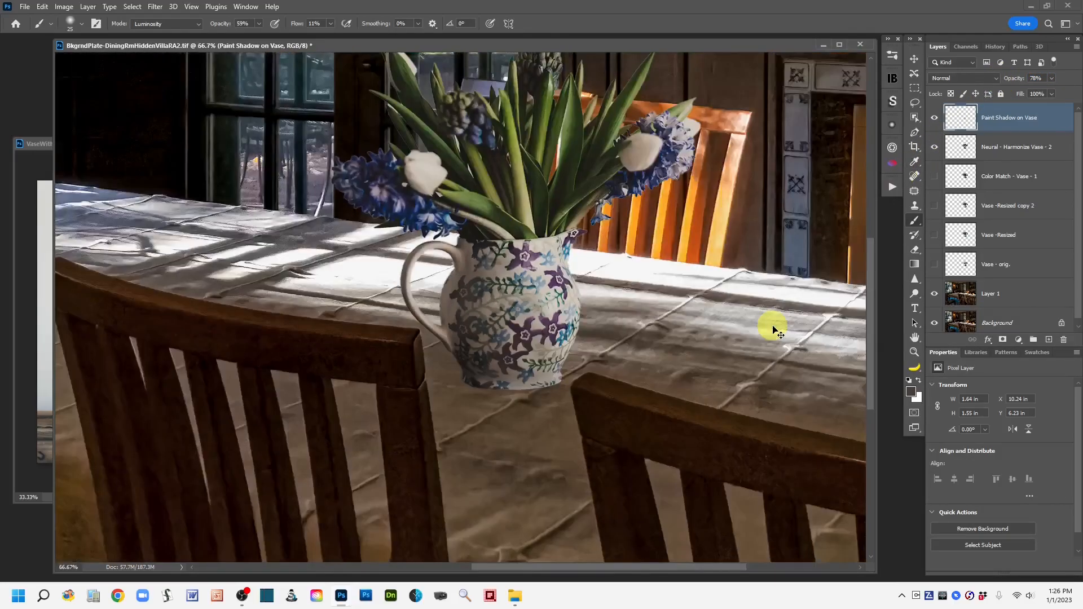
pyautogui.hotkey('ctrl', '-')
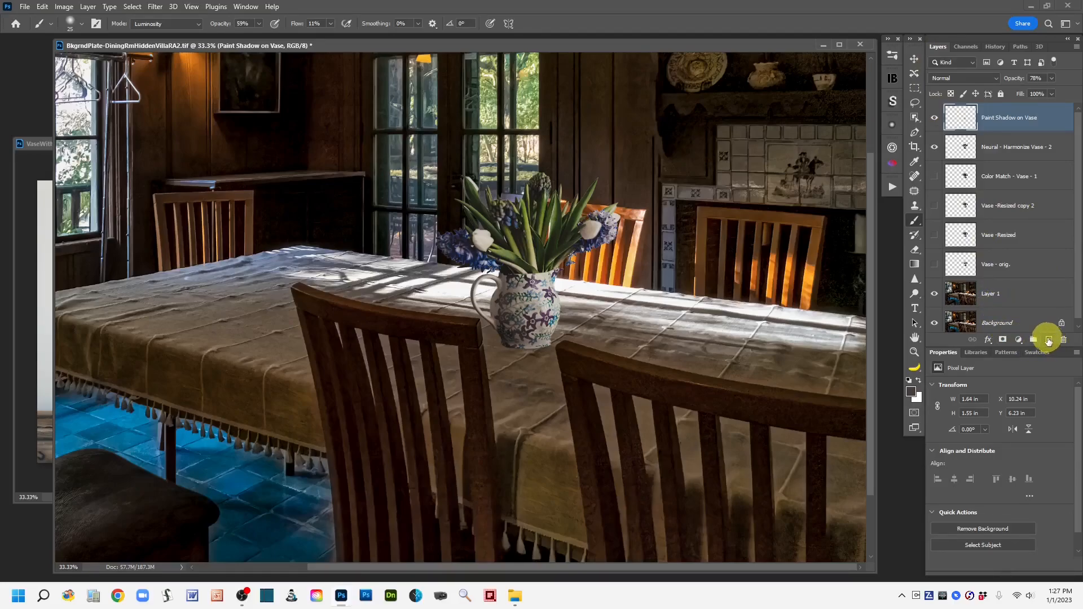
# Step: Add another new layer on top and name it Paint Shadow on Foliage
pyautogui.click(1048, 340)
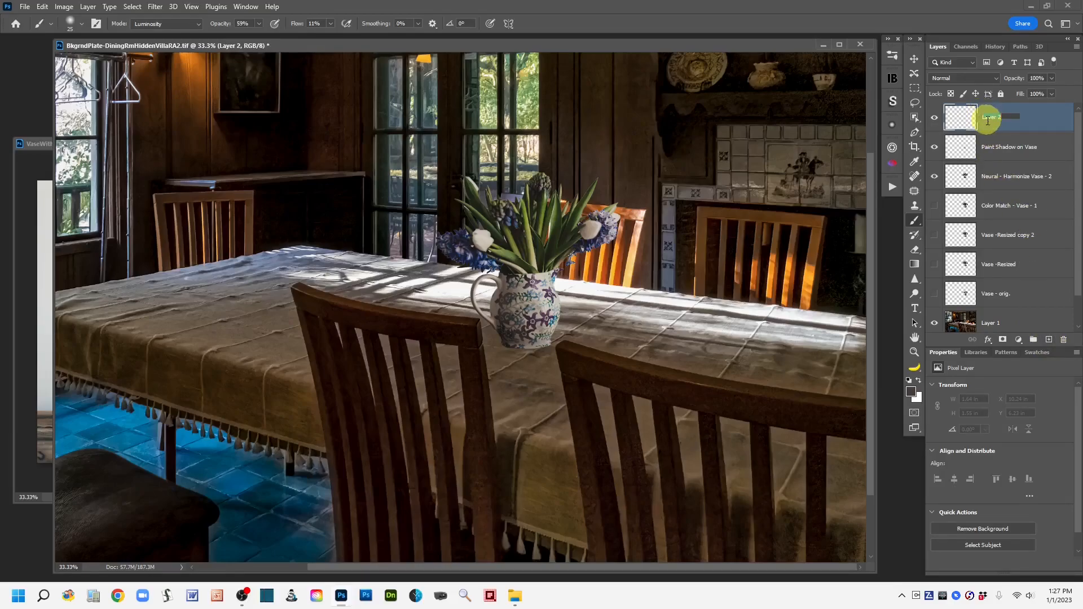
pyautogui.write('Paint Shadow')
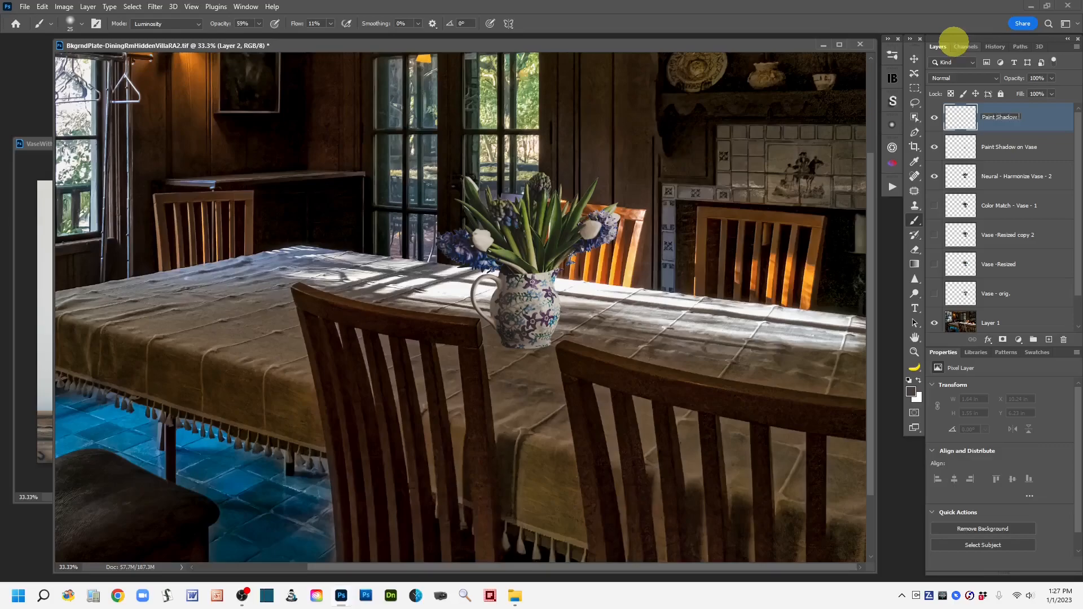
pyautogui.write(' on Foliage')
pyautogui.click(1055, 120)
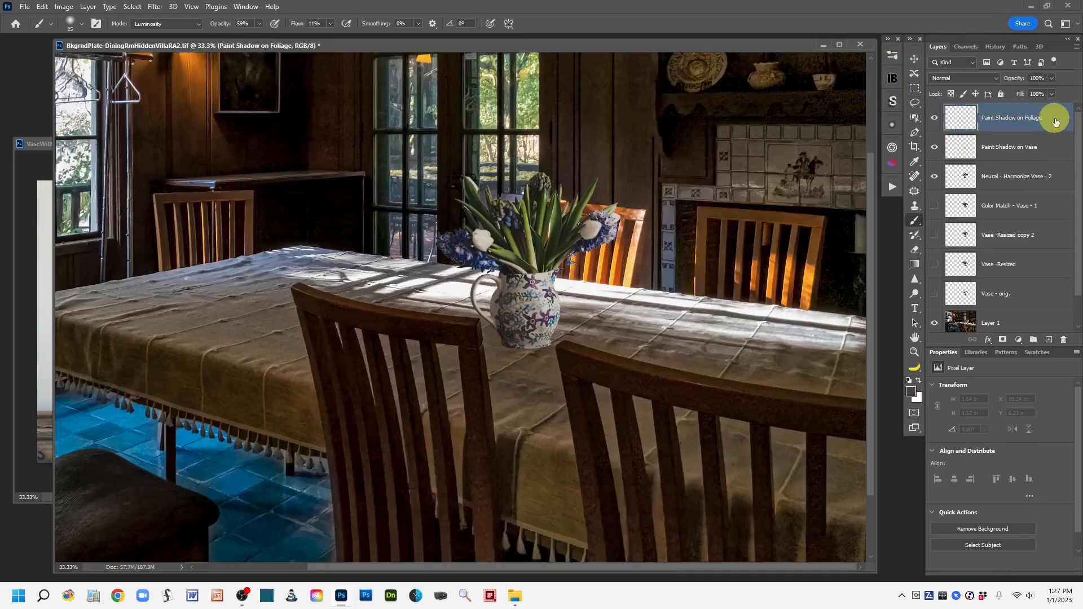
pyautogui.hotkey('ctrl', '-')
pyautogui.hotkey('ctrl', '-')
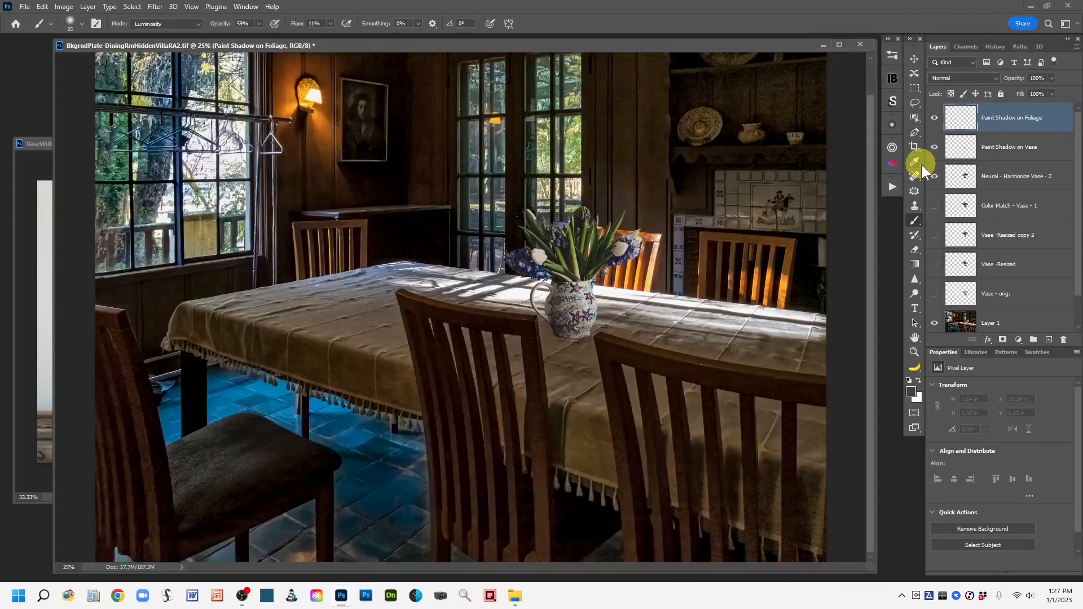
pyautogui.hotkey('ctrl', '+')
pyautogui.hotkey('ctrl', '+')
pyautogui.hotkey('ctrl', '+')
pyautogui.hotkey('ctrl', '+')
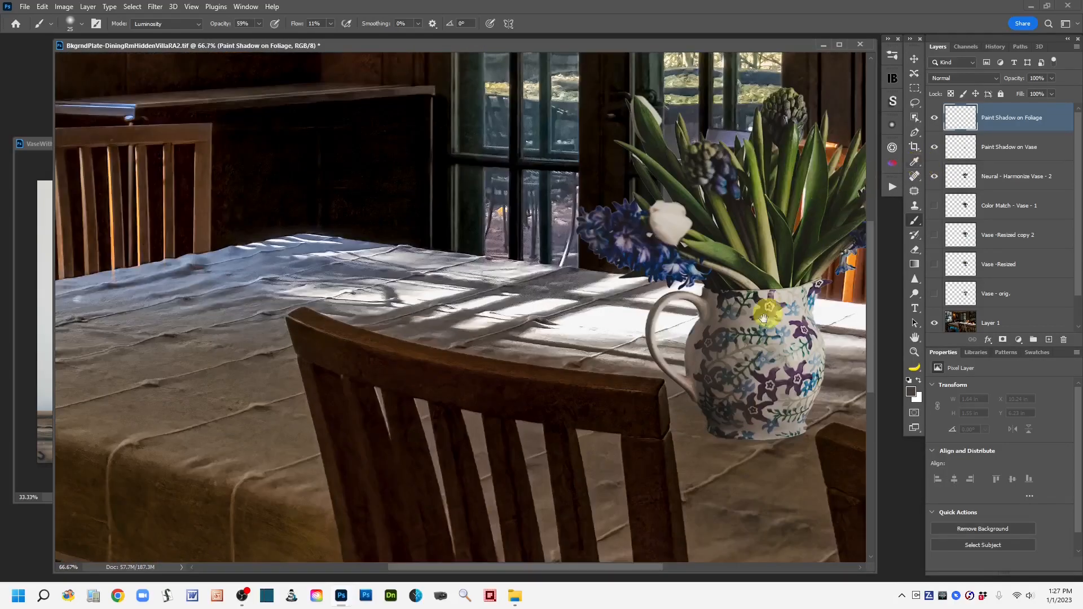
# Step: Paint shadow strokes over the blue flowers and leaves on the bouquet's right side
pyautogui.moveTo(763, 318); pyautogui.dragTo(505, 394)
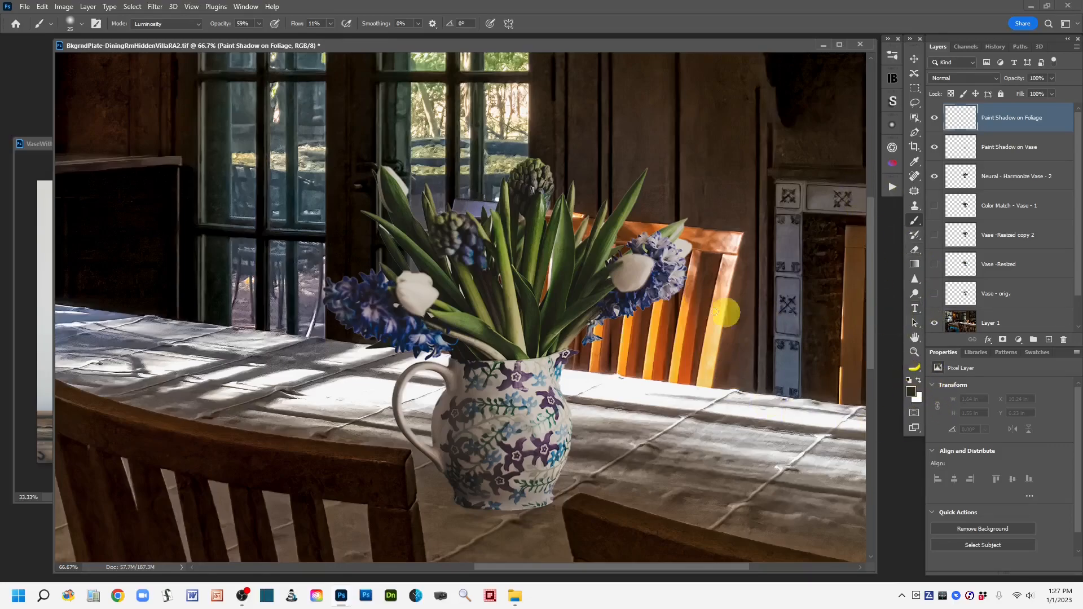
pyautogui.moveTo(562, 290)
pyautogui.mouseDown()
pyautogui.moveTo(541, 276)
pyautogui.moveTo(557, 268)
pyautogui.moveTo(541, 333)
pyautogui.moveTo(544, 241)
pyautogui.moveTo(565, 214)
pyautogui.moveTo(536, 310)
pyautogui.moveTo(554, 234)
pyautogui.moveTo(538, 306)
pyautogui.moveTo(521, 217)
pyautogui.moveTo(527, 170)
pyautogui.moveTo(531, 196)
pyautogui.moveTo(517, 191)
pyautogui.moveTo(529, 181)
pyautogui.moveTo(484, 259)
pyautogui.moveTo(428, 237)
pyautogui.moveTo(474, 259)
pyautogui.moveTo(442, 246)
pyautogui.moveTo(454, 265)
pyautogui.moveTo(496, 270)
pyautogui.moveTo(458, 246)
pyautogui.moveTo(472, 258)
pyautogui.moveTo(448, 285)
pyautogui.moveTo(381, 228)
pyautogui.moveTo(441, 271)
pyautogui.moveTo(402, 230)
pyautogui.moveTo(390, 225)
pyautogui.moveTo(410, 258)
pyautogui.moveTo(434, 272)
pyautogui.moveTo(400, 228)
pyautogui.moveTo(456, 290)
pyautogui.moveTo(400, 229)
pyautogui.moveTo(419, 263)
pyautogui.moveTo(439, 282)
pyautogui.moveTo(401, 221)
pyautogui.moveTo(496, 287)
pyautogui.moveTo(532, 258)
pyautogui.moveTo(525, 219)
pyautogui.moveTo(529, 282)
pyautogui.moveTo(526, 205)
pyautogui.moveTo(527, 217)
pyautogui.moveTo(540, 199)
pyautogui.moveTo(532, 270)
pyautogui.moveTo(559, 234)
pyautogui.moveTo(527, 246)
pyautogui.moveTo(534, 272)
pyautogui.moveTo(539, 254)
pyautogui.moveTo(535, 280)
pyautogui.moveTo(528, 265)
pyautogui.moveTo(539, 321)
pyautogui.moveTo(561, 316)
pyautogui.moveTo(540, 346)
pyautogui.moveTo(586, 264)
pyautogui.moveTo(576, 266)
pyautogui.moveTo(563, 283)
pyautogui.moveTo(655, 252)
pyautogui.mouseUp()
pyautogui.moveTo(613, 304)
pyautogui.mouseDown()
pyautogui.moveTo(604, 308)
pyautogui.moveTo(621, 296)
pyautogui.moveTo(599, 314)
pyautogui.moveTo(602, 303)
pyautogui.mouseUp()
pyautogui.moveTo(647, 250)
pyautogui.mouseDown()
pyautogui.moveTo(642, 240)
pyautogui.moveTo(659, 249)
pyautogui.moveTo(679, 297)
pyautogui.moveTo(654, 262)
pyautogui.mouseUp()
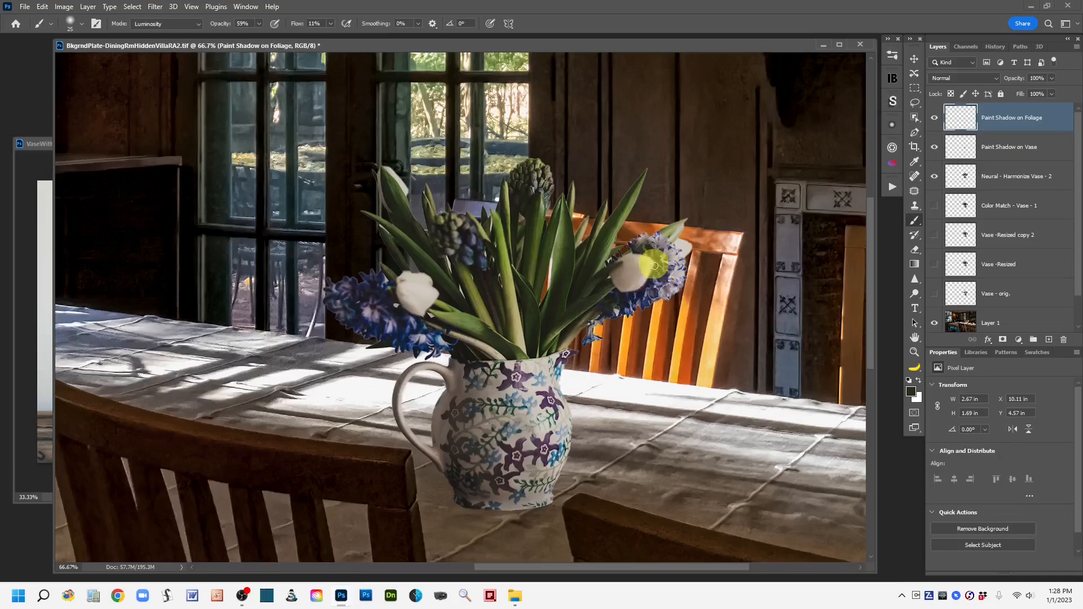
pyautogui.moveTo(556, 286)
pyautogui.mouseDown()
pyautogui.moveTo(582, 249)
pyautogui.moveTo(604, 244)
pyautogui.moveTo(550, 274)
pyautogui.moveTo(553, 233)
pyautogui.moveTo(538, 225)
pyautogui.moveTo(548, 175)
pyautogui.moveTo(535, 209)
pyautogui.mouseUp()
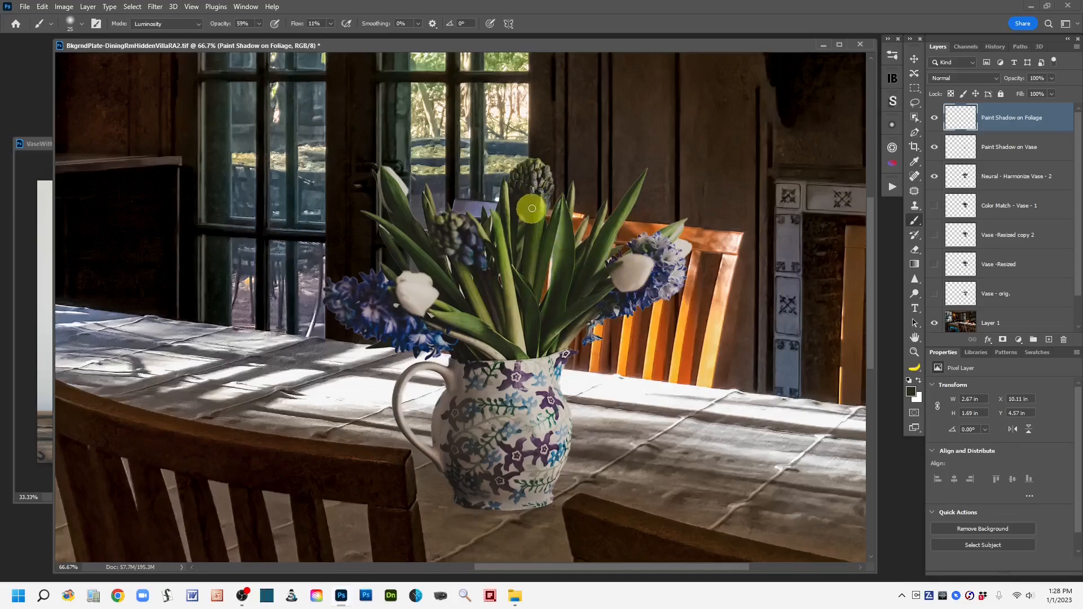
# Step: Toggle the foliage shadow layer off and on to compare the result
pyautogui.click(934, 119)
pyautogui.click(934, 119)
pyautogui.click(934, 119)
pyautogui.click(934, 119)
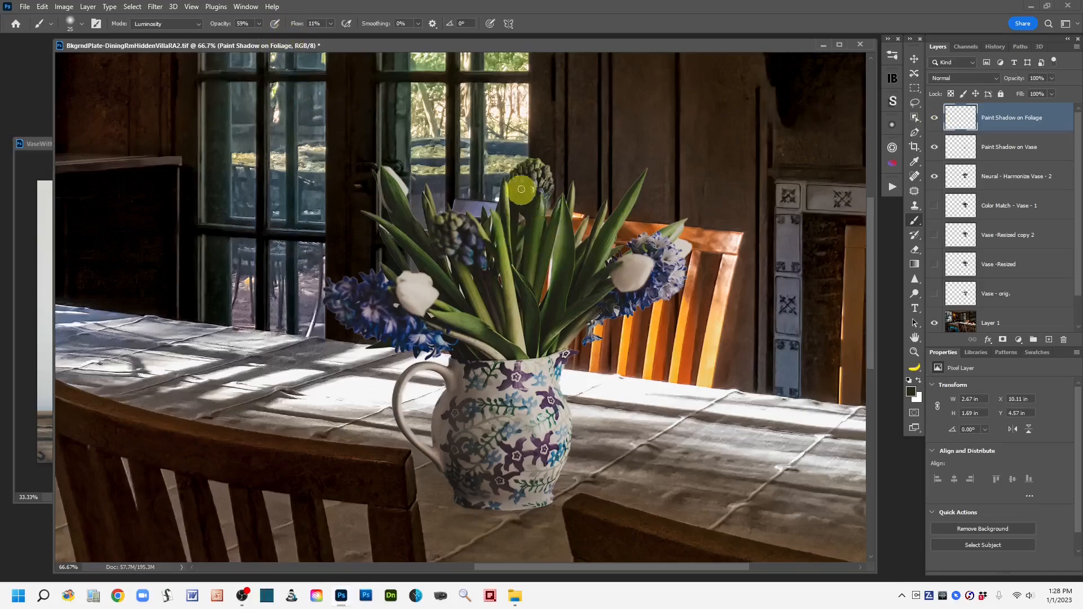
# Step: Paint more shadow over the top hyacinth and the central leaves, then enlarge the brush
pyautogui.moveTo(518, 176)
pyautogui.mouseDown()
pyautogui.moveTo(521, 161)
pyautogui.moveTo(528, 173)
pyautogui.moveTo(547, 169)
pyautogui.mouseUp()
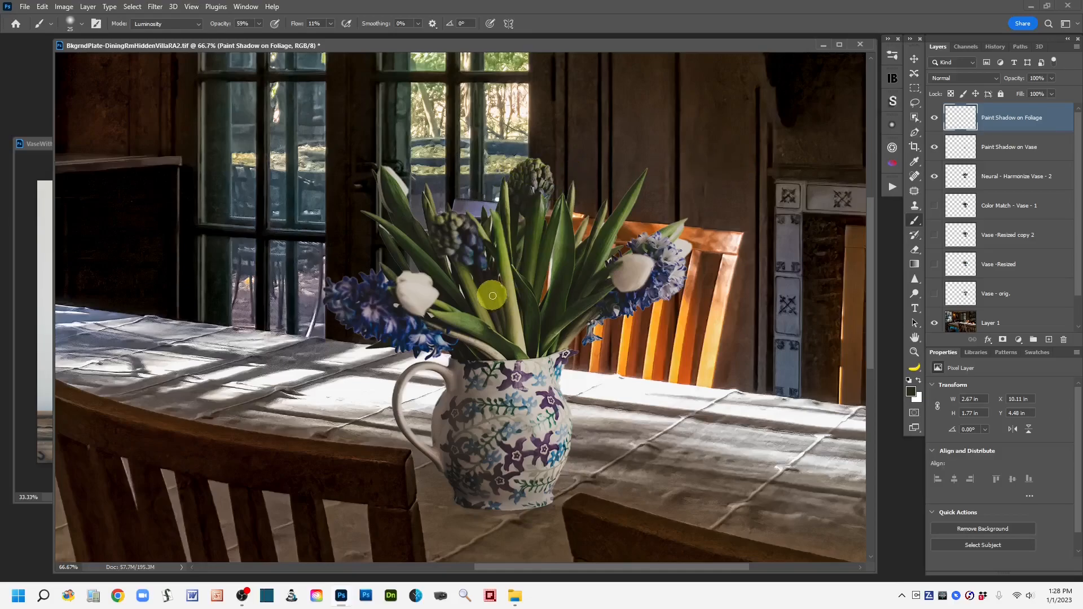
pyautogui.moveTo(470, 247)
pyautogui.mouseDown()
pyautogui.moveTo(483, 265)
pyautogui.moveTo(450, 221)
pyautogui.moveTo(460, 256)
pyautogui.moveTo(458, 220)
pyautogui.moveTo(433, 232)
pyautogui.moveTo(463, 264)
pyautogui.moveTo(476, 259)
pyautogui.moveTo(450, 243)
pyautogui.moveTo(446, 254)
pyautogui.moveTo(479, 261)
pyautogui.moveTo(486, 294)
pyautogui.moveTo(471, 265)
pyautogui.moveTo(485, 264)
pyautogui.moveTo(472, 284)
pyautogui.moveTo(484, 322)
pyautogui.moveTo(483, 294)
pyautogui.moveTo(468, 287)
pyautogui.moveTo(481, 316)
pyautogui.moveTo(467, 282)
pyautogui.moveTo(485, 320)
pyautogui.moveTo(451, 252)
pyautogui.moveTo(488, 316)
pyautogui.moveTo(481, 293)
pyautogui.moveTo(405, 249)
pyautogui.moveTo(377, 214)
pyautogui.moveTo(431, 259)
pyautogui.moveTo(419, 254)
pyautogui.moveTo(432, 267)
pyautogui.moveTo(421, 331)
pyautogui.moveTo(437, 317)
pyautogui.moveTo(477, 339)
pyautogui.moveTo(451, 319)
pyautogui.moveTo(496, 347)
pyautogui.moveTo(441, 317)
pyautogui.moveTo(521, 362)
pyautogui.moveTo(472, 330)
pyautogui.moveTo(515, 343)
pyautogui.moveTo(520, 354)
pyautogui.moveTo(395, 293)
pyautogui.moveTo(418, 322)
pyautogui.moveTo(391, 280)
pyautogui.moveTo(422, 316)
pyautogui.moveTo(402, 289)
pyautogui.moveTo(386, 291)
pyautogui.moveTo(412, 324)
pyautogui.moveTo(360, 315)
pyautogui.moveTo(446, 349)
pyautogui.moveTo(379, 327)
pyautogui.moveTo(337, 284)
pyautogui.moveTo(374, 299)
pyautogui.moveTo(336, 286)
pyautogui.moveTo(362, 307)
pyautogui.moveTo(360, 289)
pyautogui.moveTo(394, 286)
pyautogui.moveTo(328, 284)
pyautogui.moveTo(426, 340)
pyautogui.moveTo(370, 332)
pyautogui.moveTo(520, 375)
pyautogui.moveTo(463, 347)
pyautogui.moveTo(387, 282)
pyautogui.moveTo(423, 248)
pyautogui.moveTo(394, 198)
pyautogui.moveTo(404, 222)
pyautogui.moveTo(462, 234)
pyautogui.moveTo(471, 261)
pyautogui.moveTo(459, 273)
pyautogui.moveTo(489, 279)
pyautogui.moveTo(529, 247)
pyautogui.moveTo(540, 295)
pyautogui.mouseUp()
pyautogui.press(']')
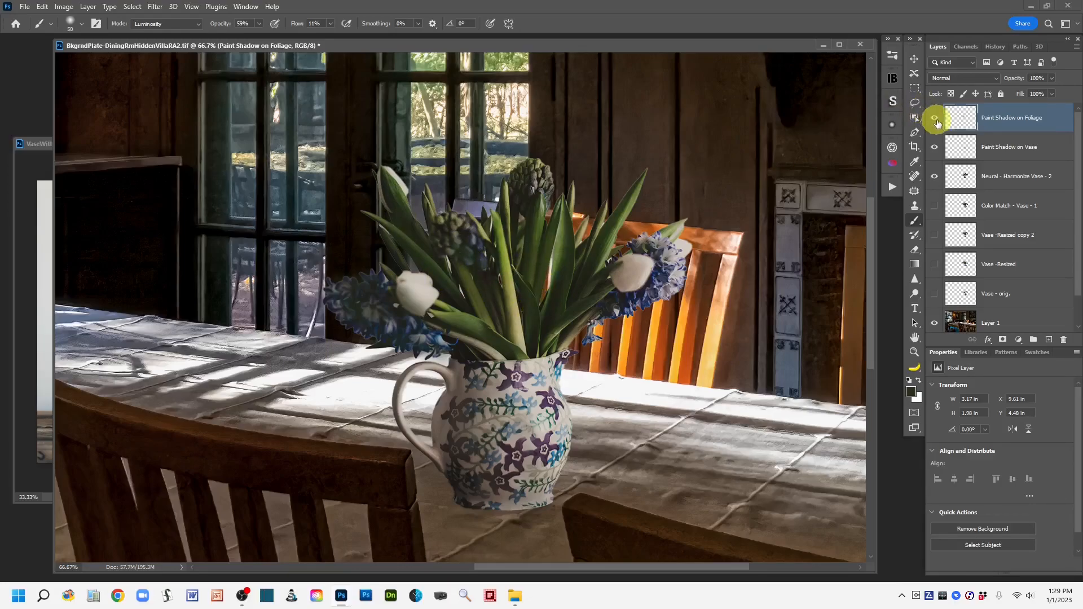
# Step: Compare the foliage shadow layer on and off and zoom out to view the whole room
pyautogui.click(935, 119)
pyautogui.click(935, 119)
pyautogui.click(935, 119)
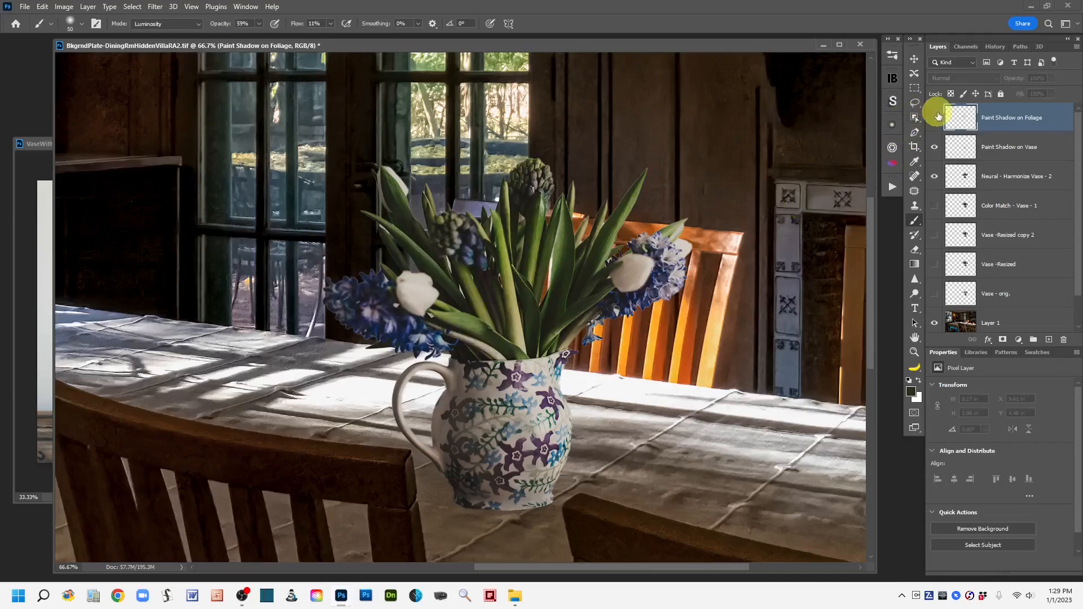
pyautogui.click(934, 117)
pyautogui.hotkey('ctrl', '-')
pyautogui.hotkey('ctrl', '-')
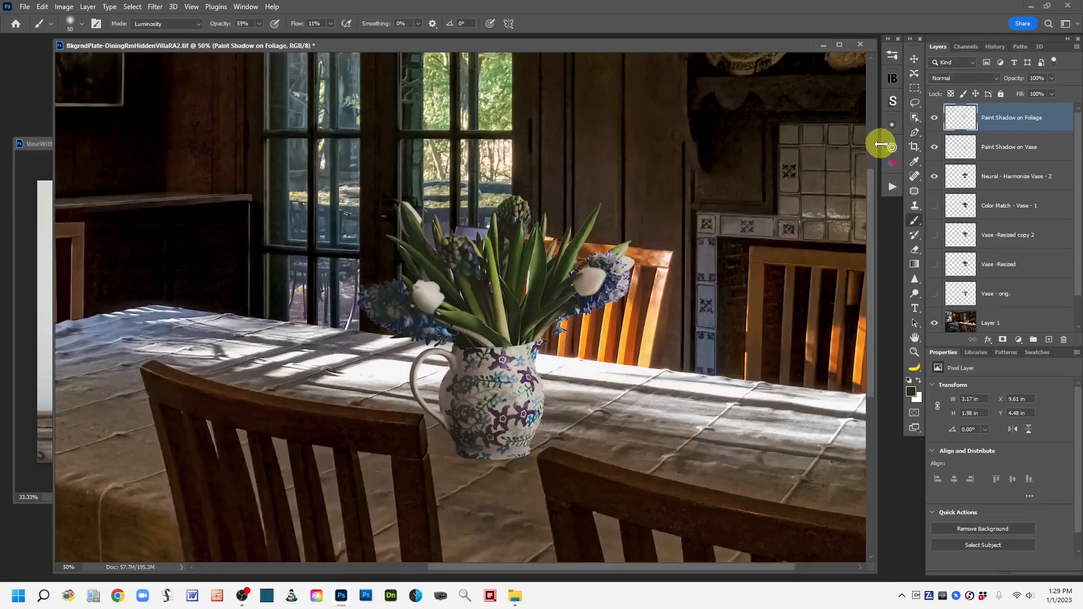
pyautogui.hotkey('ctrl', '-')
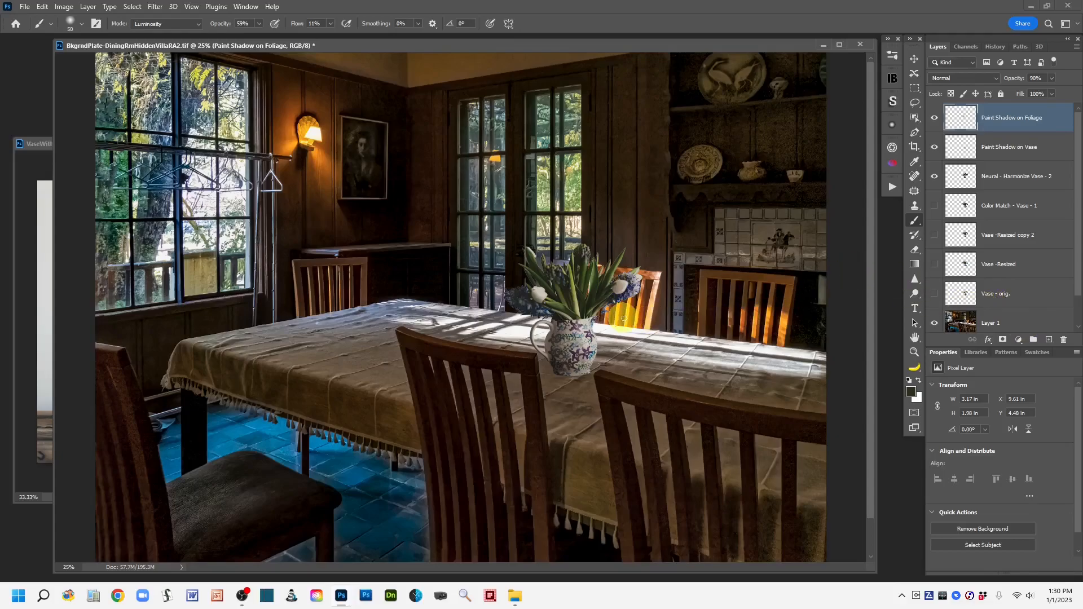
# Step: Sample a tone near the flowers and paint further shadow across the bouquet's foliage
pyautogui.moveTo(619, 294)
pyautogui.mouseDown()
pyautogui.moveTo(671, 288)
pyautogui.moveTo(611, 301)
pyautogui.moveTo(612, 278)
pyautogui.moveTo(689, 314)
pyautogui.moveTo(617, 321)
pyautogui.moveTo(633, 305)
pyautogui.moveTo(630, 276)
pyautogui.moveTo(552, 291)
pyautogui.mouseUp()
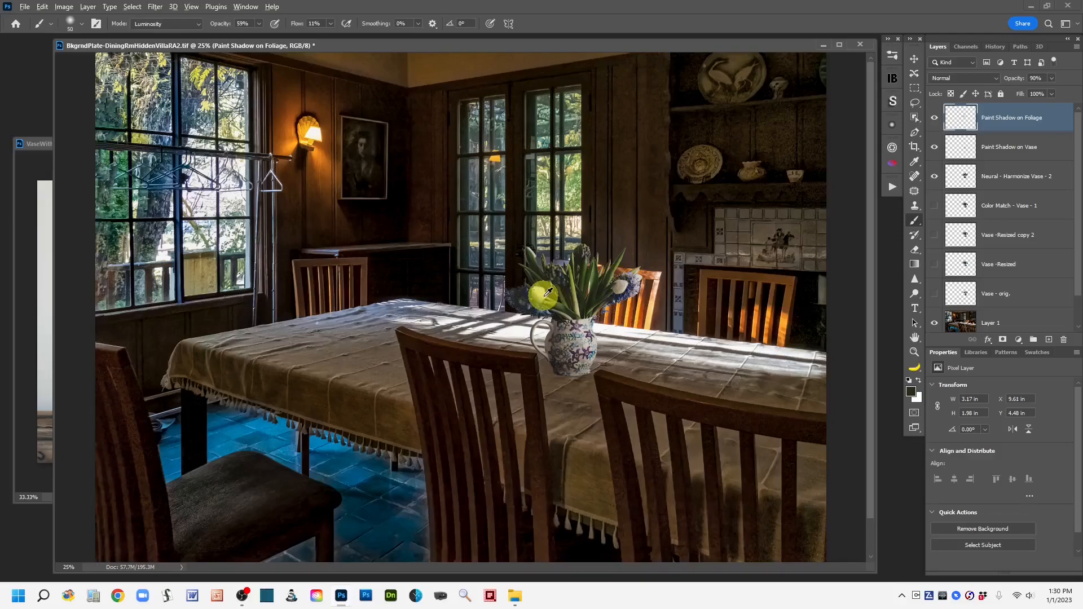
pyautogui.keyDown('alt'); pyautogui.click(547, 292); pyautogui.keyUp('alt')
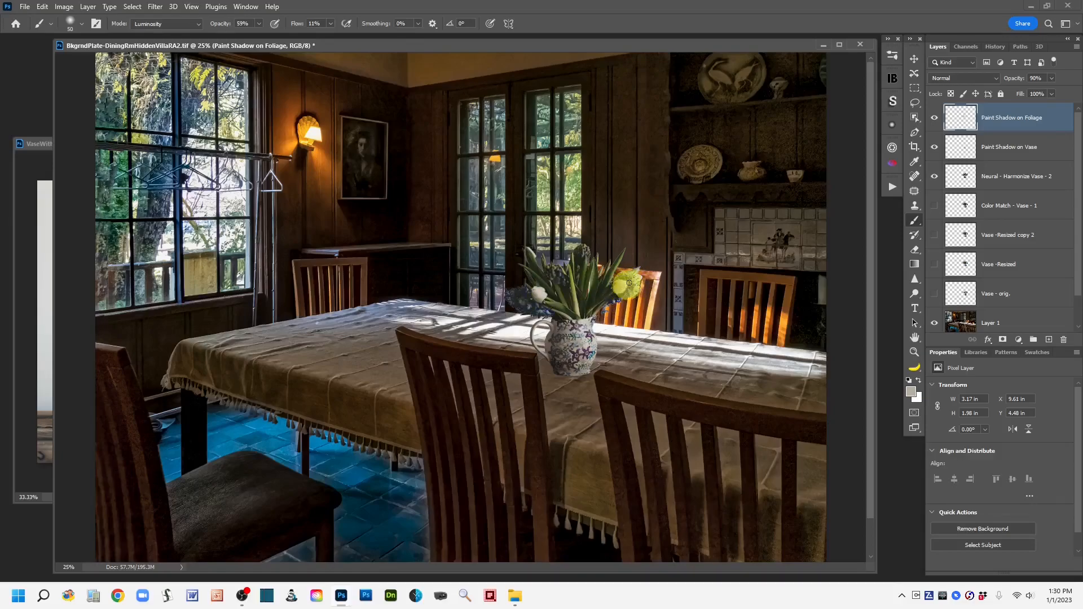
pyautogui.moveTo(622, 293)
pyautogui.mouseDown()
pyautogui.moveTo(675, 312)
pyautogui.moveTo(638, 313)
pyautogui.moveTo(659, 306)
pyautogui.moveTo(627, 281)
pyautogui.moveTo(723, 393)
pyautogui.moveTo(584, 250)
pyautogui.moveTo(581, 259)
pyautogui.moveTo(791, 314)
pyautogui.mouseUp()
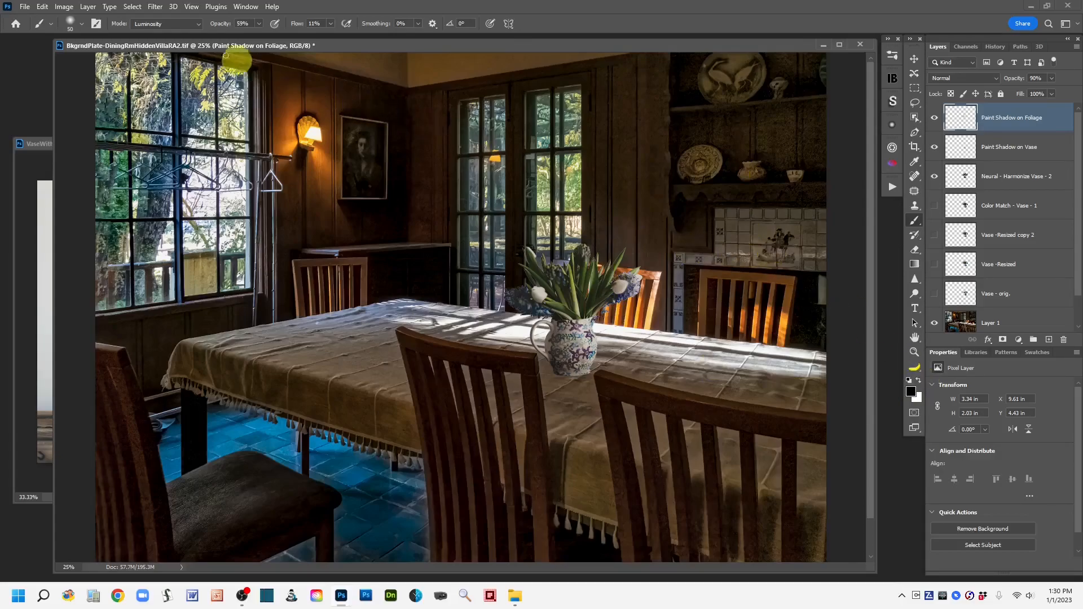
# Step: Set the brush blending mode to Normal and its opacity to 100%
pyautogui.click(198, 24)
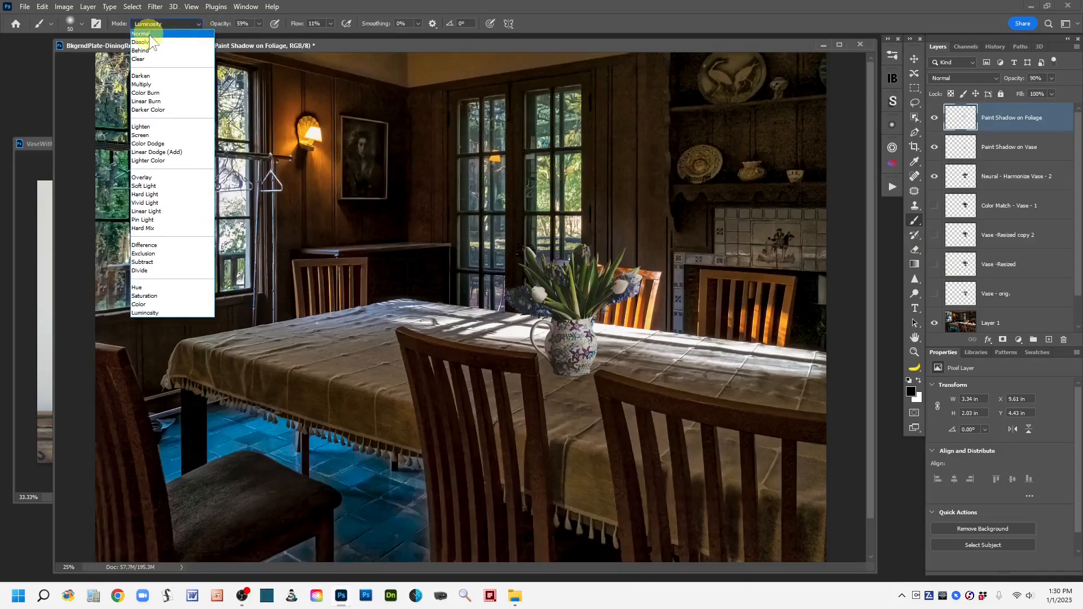
pyautogui.click(149, 35)
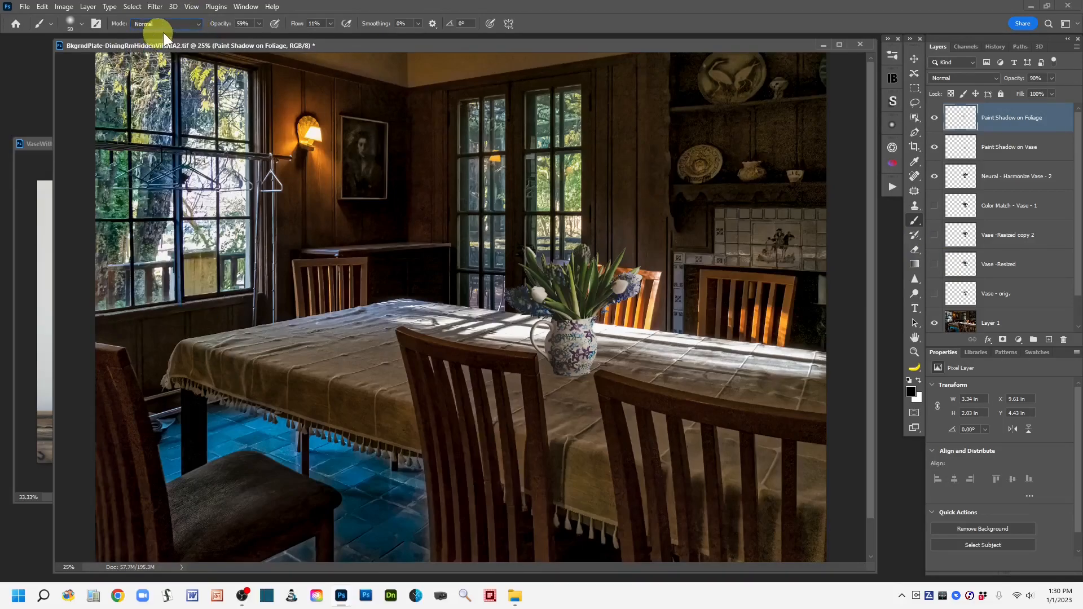
pyautogui.moveTo(217, 23); pyautogui.dragTo(428, 24)
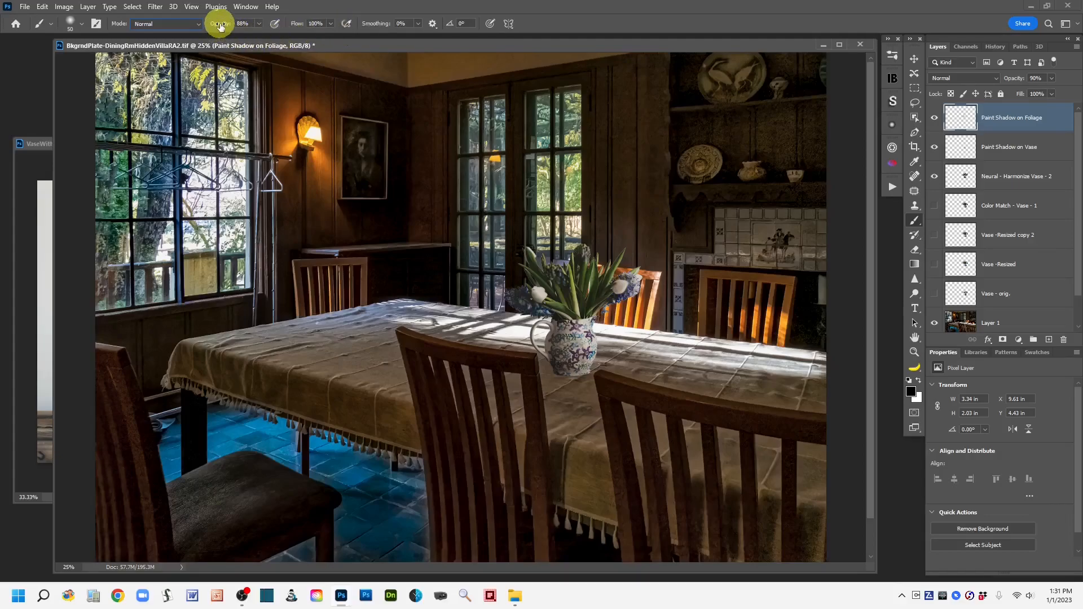
pyautogui.moveTo(220, 25); pyautogui.dragTo(278, 20)
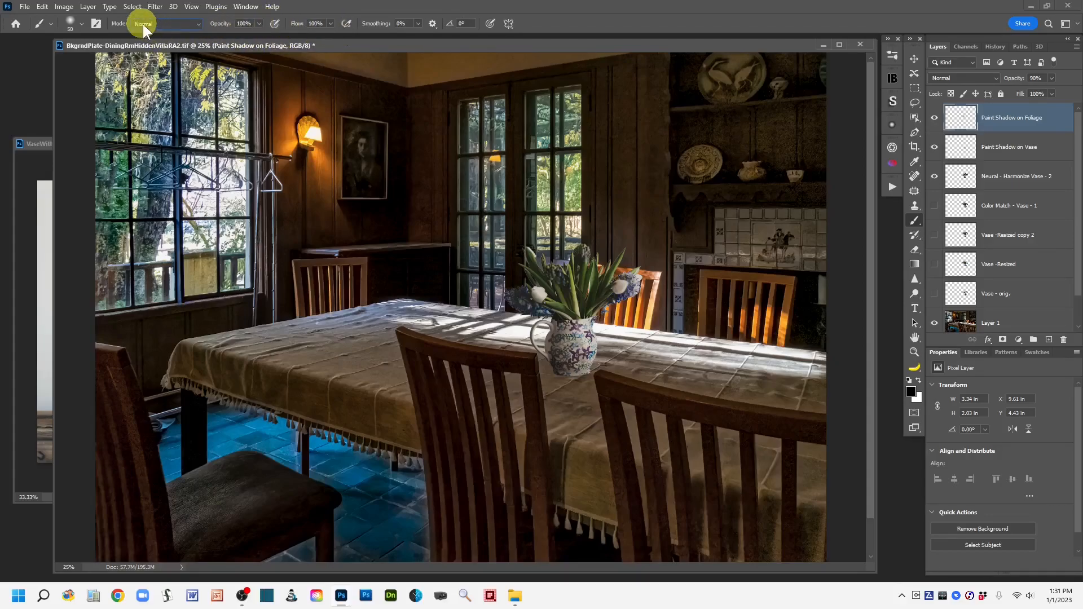
# Step: Switch to the Lasso tool, hide the shadow layers, and load the Neural - Harmonize Vase - 2 layer as a selection
pyautogui.click(914, 103)
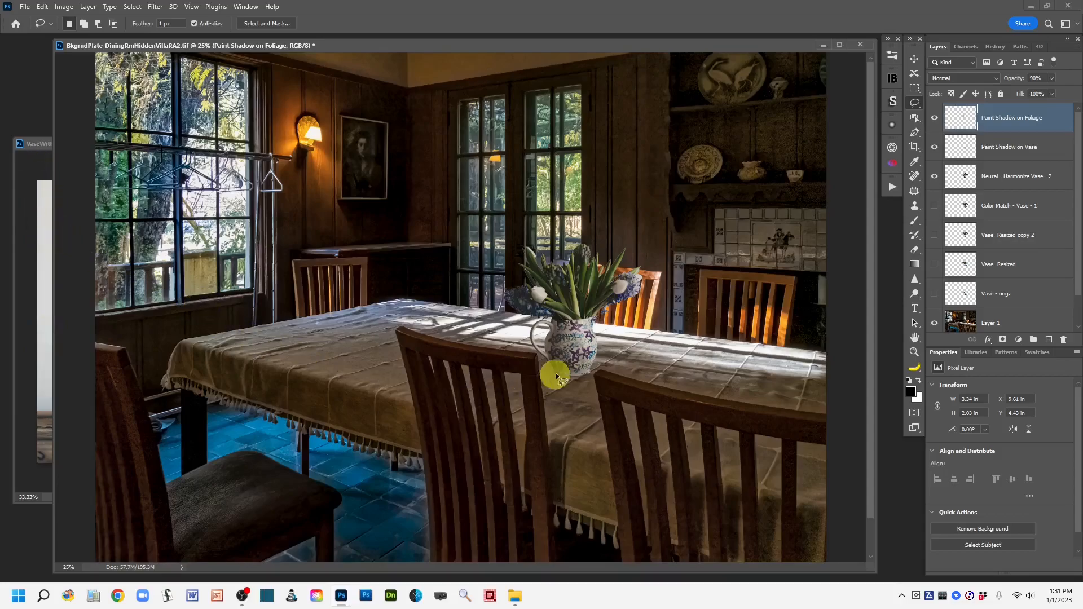
pyautogui.moveTo(545, 331)
pyautogui.mouseDown()
pyautogui.moveTo(577, 323)
pyautogui.moveTo(553, 324)
pyautogui.moveTo(570, 389)
pyautogui.moveTo(563, 328)
pyautogui.moveTo(546, 341)
pyautogui.moveTo(585, 383)
pyautogui.moveTo(566, 379)
pyautogui.moveTo(562, 331)
pyautogui.moveTo(550, 347)
pyautogui.moveTo(577, 373)
pyautogui.moveTo(551, 342)
pyautogui.moveTo(537, 356)
pyautogui.moveTo(551, 378)
pyautogui.moveTo(561, 362)
pyautogui.moveTo(550, 354)
pyautogui.moveTo(579, 333)
pyautogui.moveTo(579, 287)
pyautogui.mouseUp()
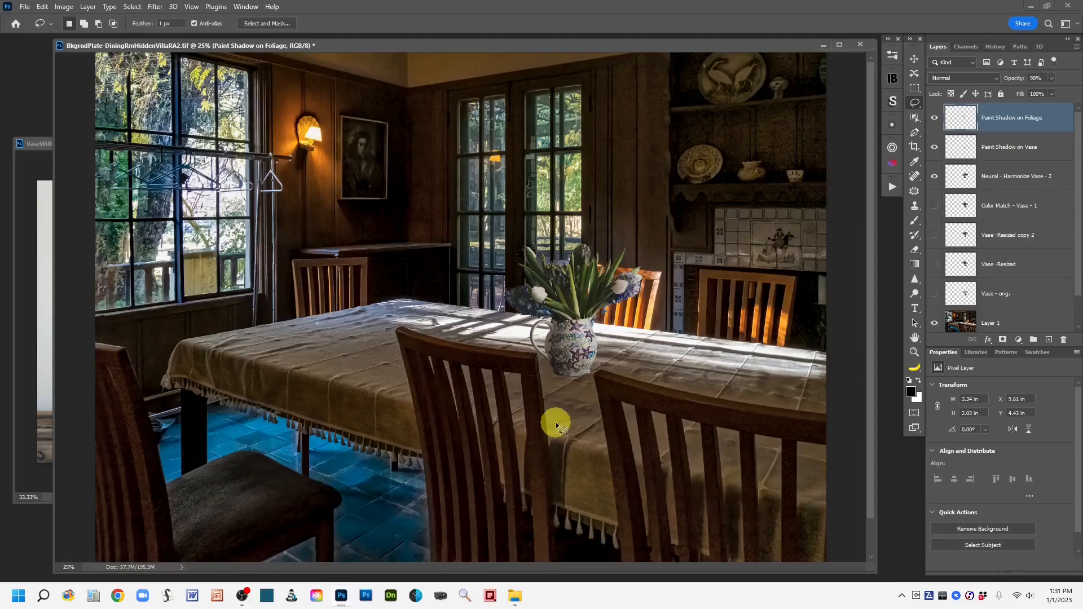
pyautogui.moveTo(555, 424)
pyautogui.mouseDown()
pyautogui.moveTo(631, 428)
pyautogui.moveTo(713, 400)
pyautogui.mouseUp()
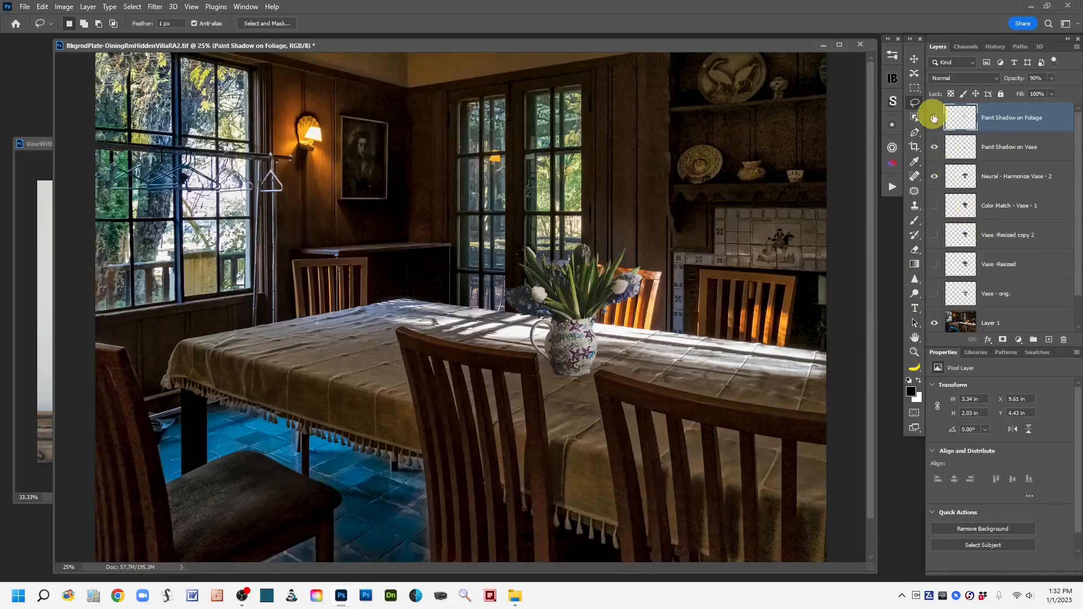
pyautogui.click(934, 117)
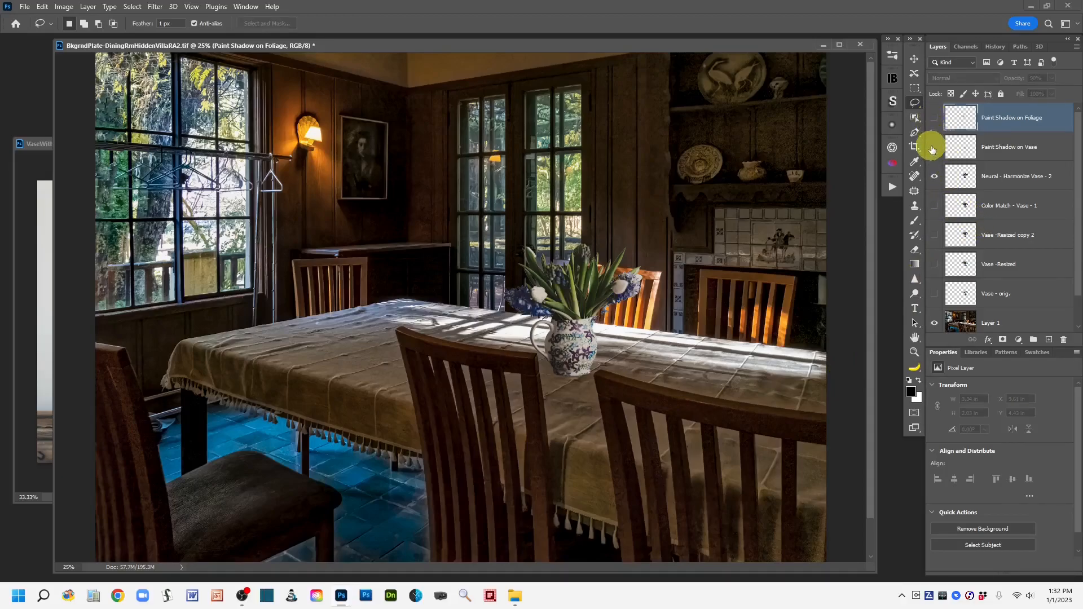
pyautogui.click(967, 178)
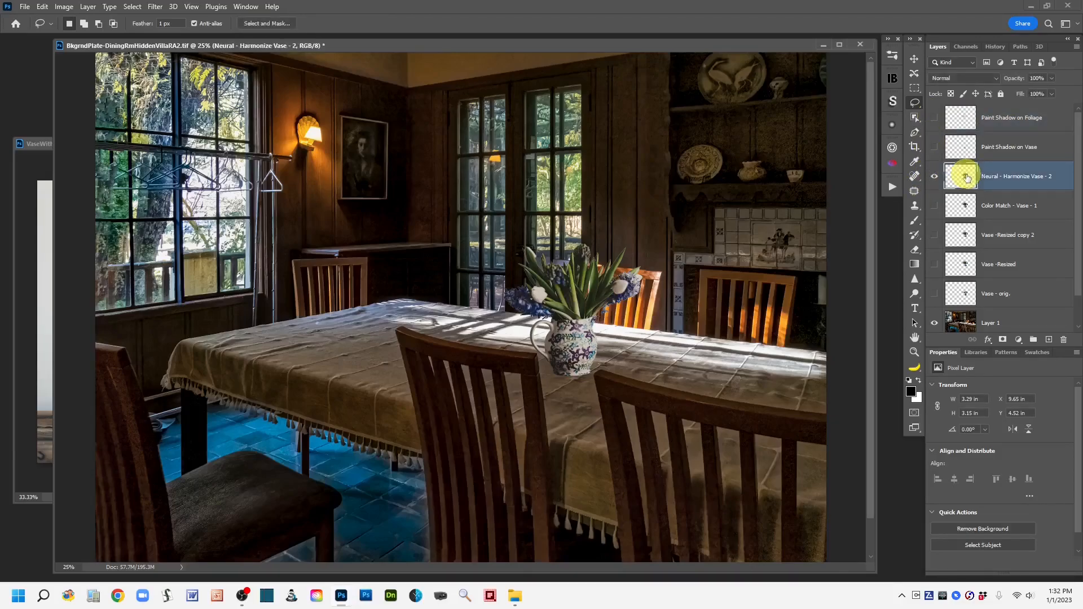
pyautogui.keyDown('ctrl'); pyautogui.click(965, 177); pyautogui.keyUp('ctrl')
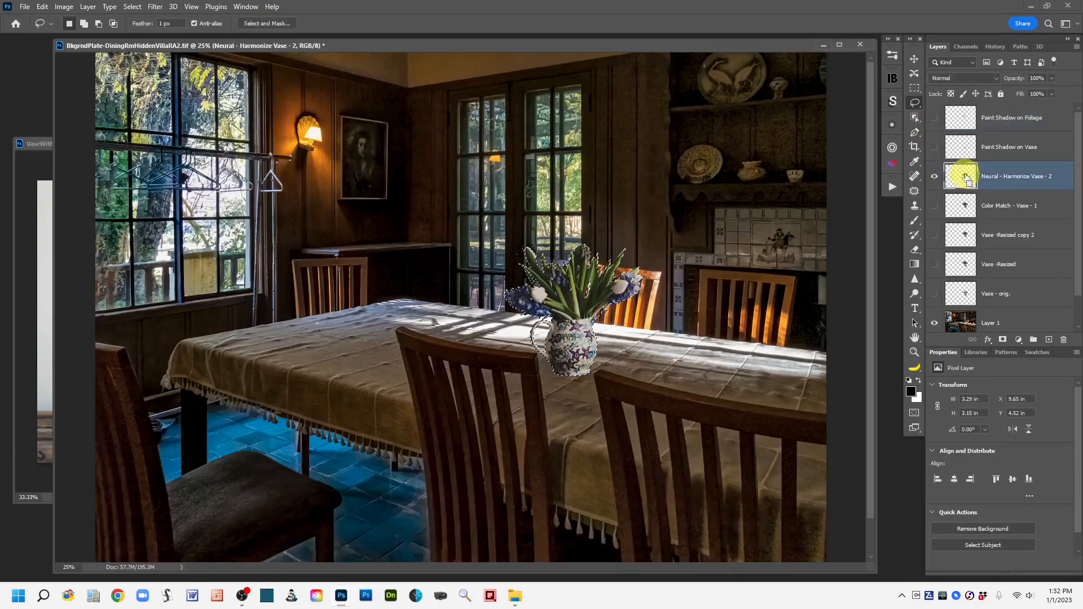
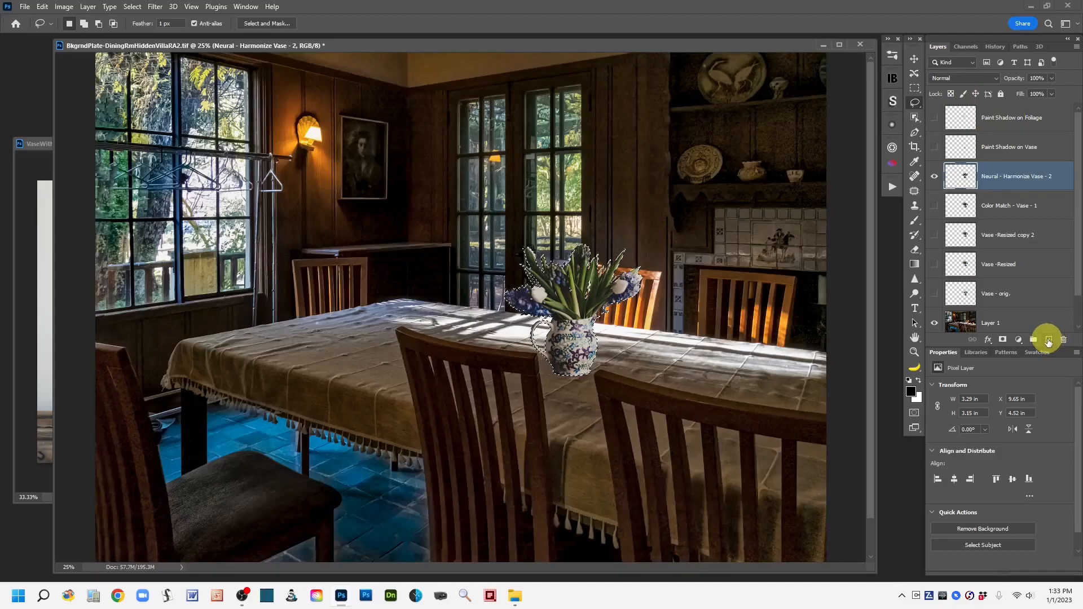
# Step: Add a new empty layer beneath the harmonized vase layer and name it Vase Table Shadow
pyautogui.click(1048, 341)
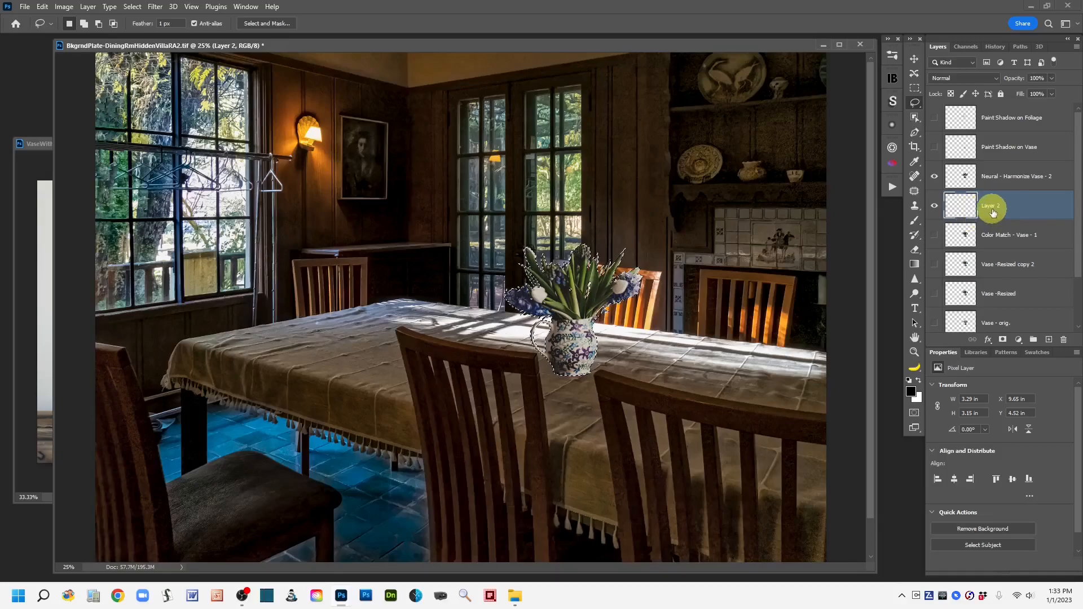
pyautogui.doubleClick(988, 205)
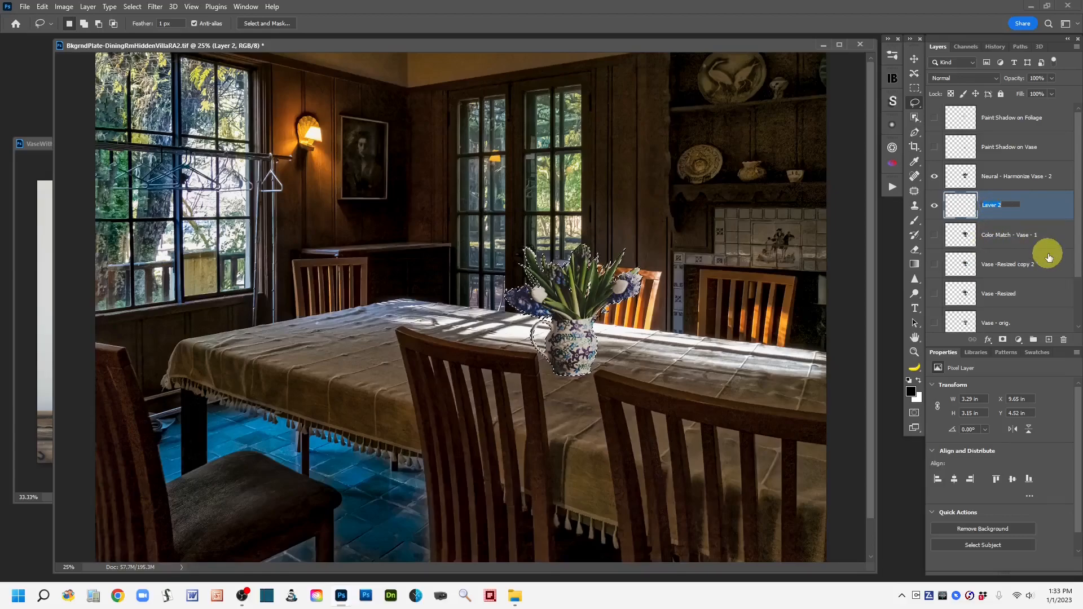
pyautogui.write('S')
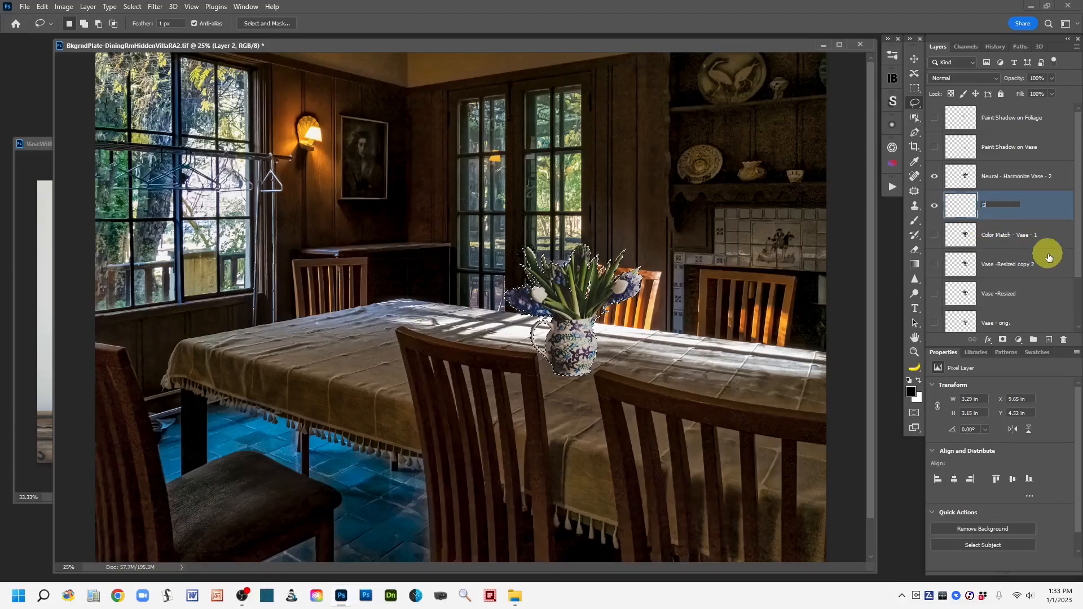
pyautogui.press('BackSpace')
pyautogui.write('Vase Table Shadow')
pyautogui.click(1061, 208)
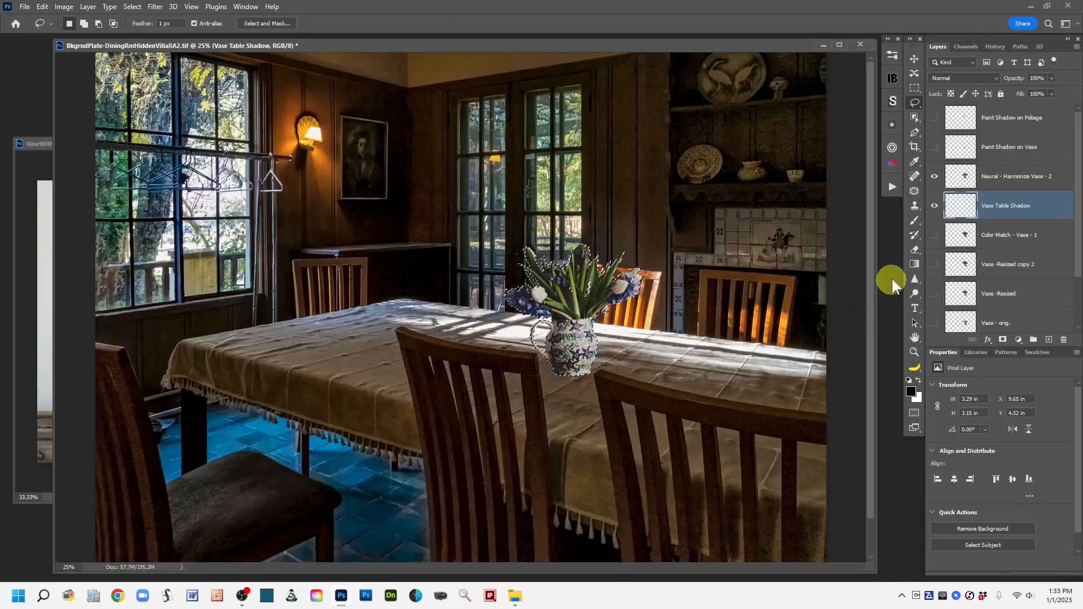
# Step: Sample a shadow tone from the tablecloth beside the vase with the Eyedropper tool
pyautogui.click(914, 162)
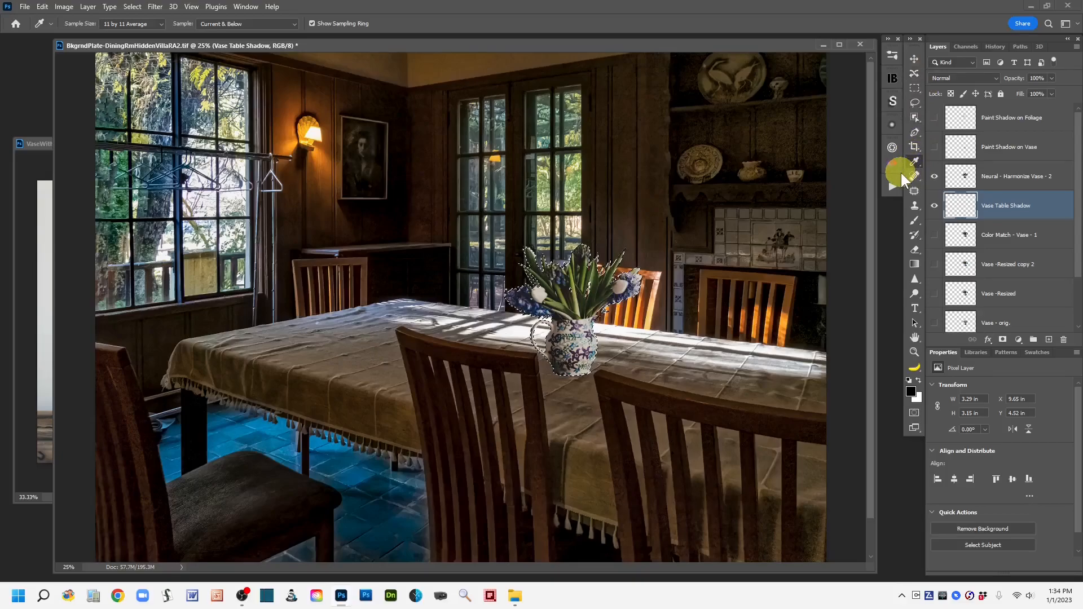
pyautogui.hotkey('ctrl', '+')
pyautogui.hotkey('ctrl', '+')
pyautogui.hotkey('ctrl', '+')
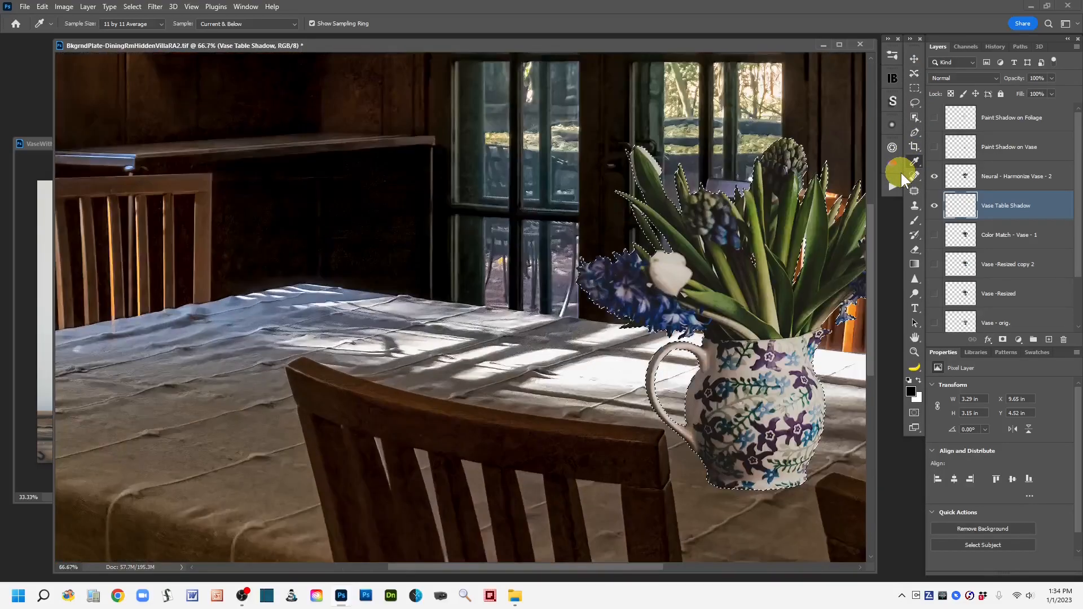
pyautogui.hotkey('ctrl', '+')
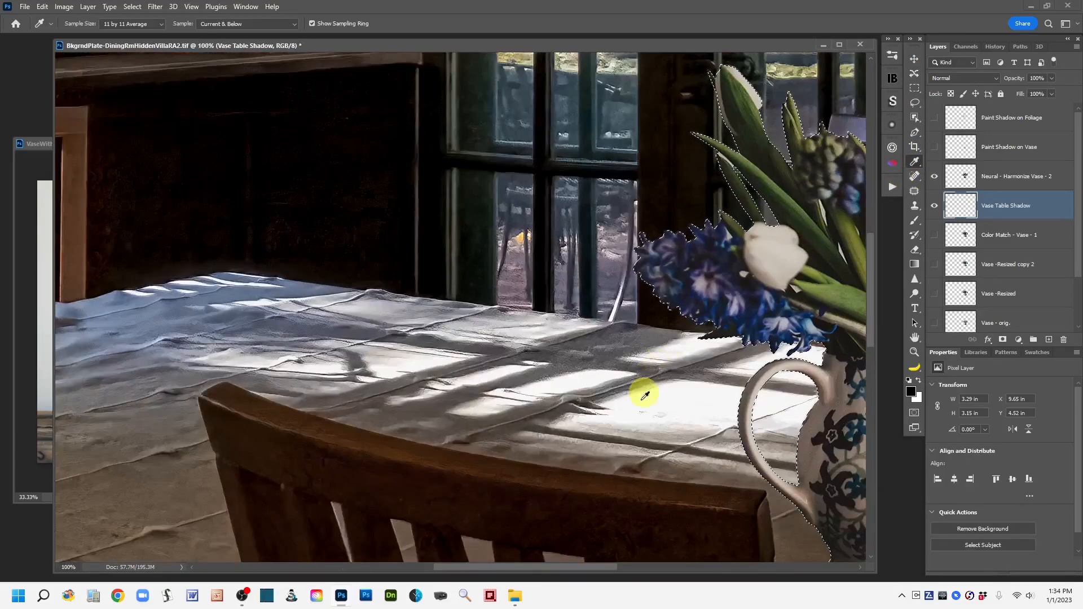
pyautogui.moveTo(619, 440); pyautogui.dragTo(593, 303)
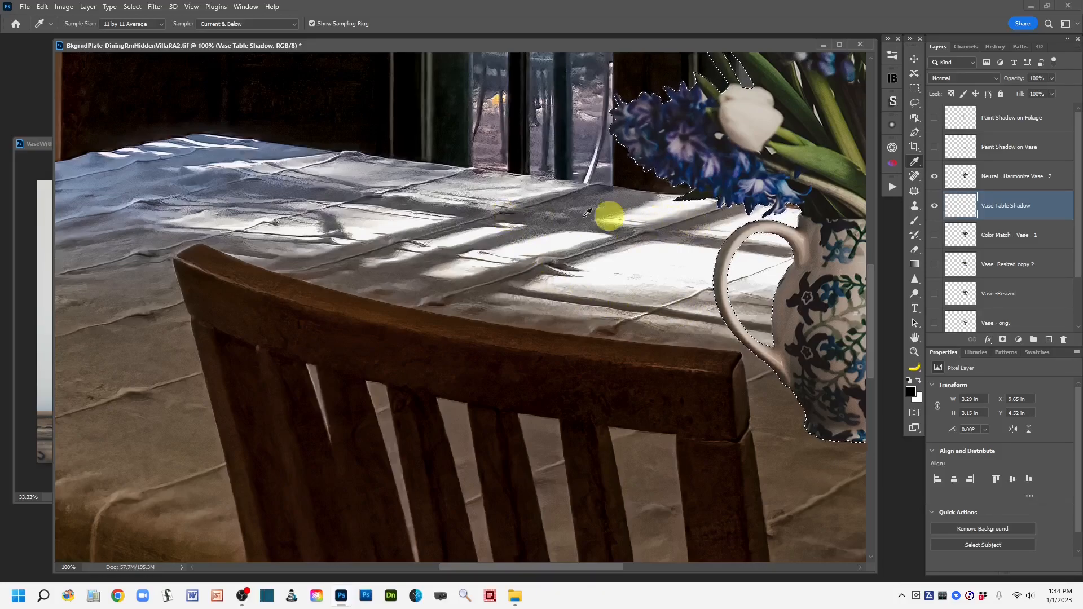
pyautogui.click(513, 213)
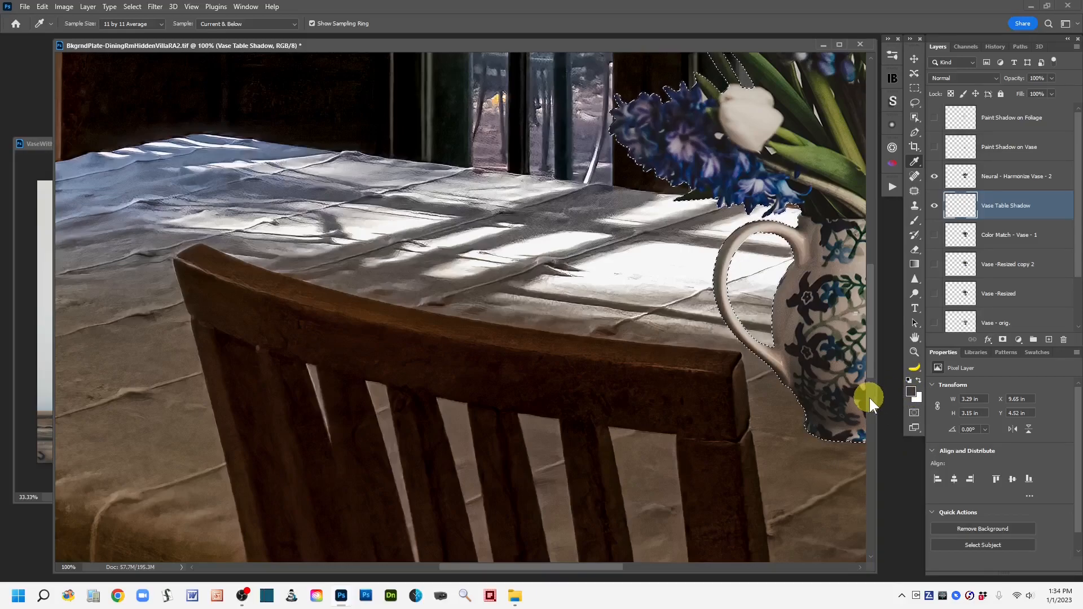
pyautogui.hotkey('ctrl', '-')
pyautogui.hotkey('ctrl', '-')
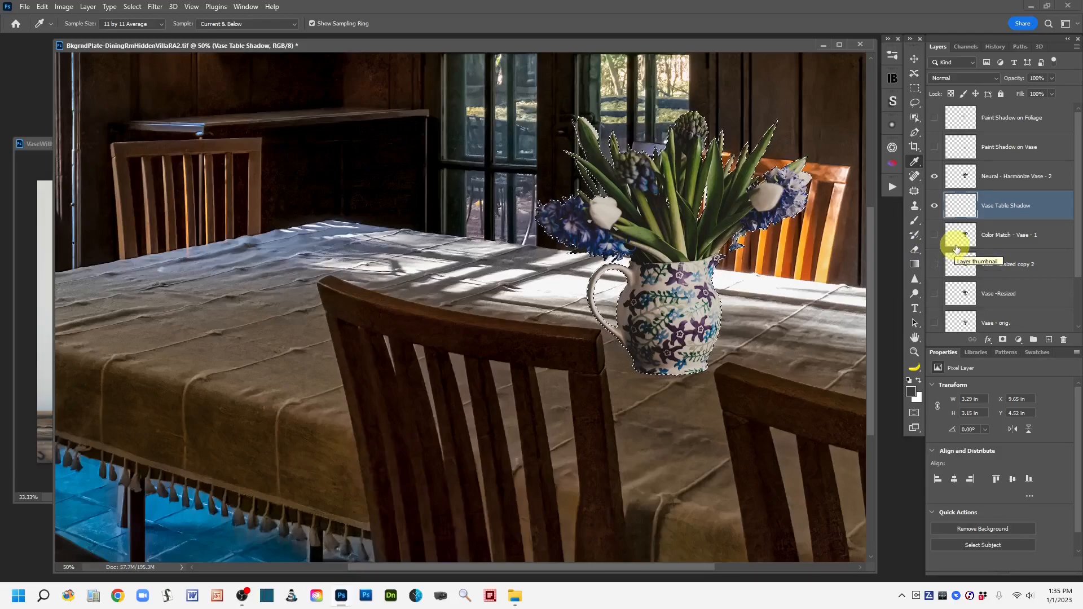
# Step: Fill the vase selection on the Vase Table Shadow layer with the sampled shadow color and deselect
pyautogui.moveTo(955, 247); pyautogui.dragTo(958, 255)
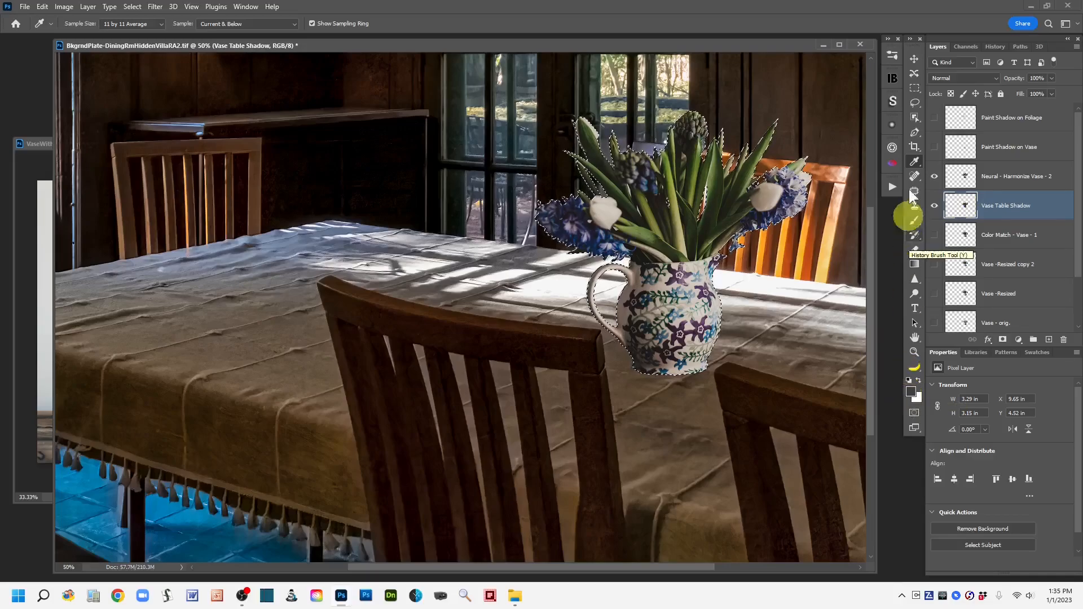
pyautogui.click(915, 100)
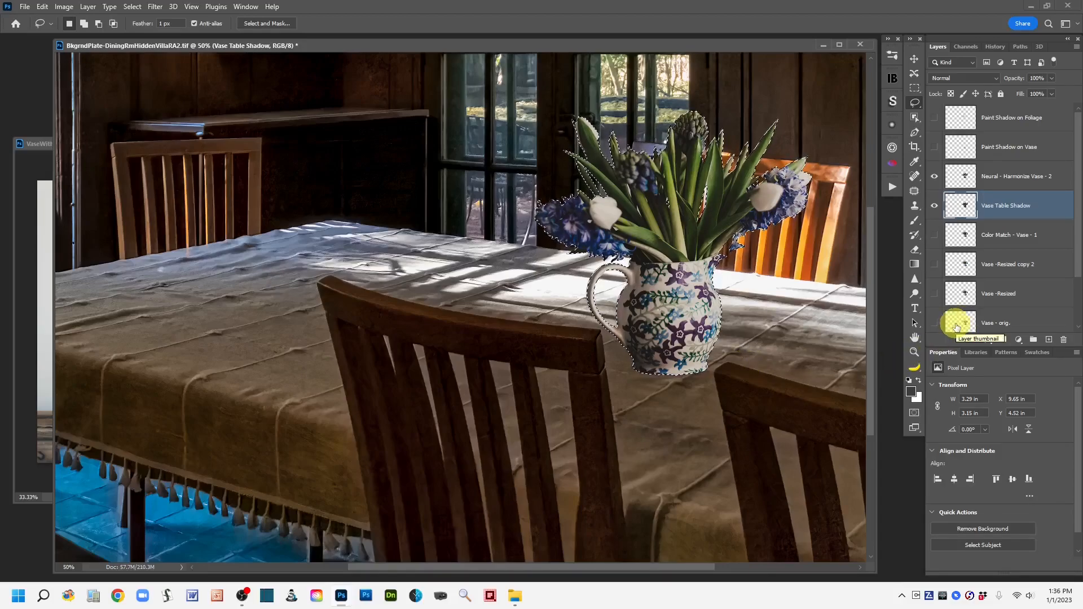
pyautogui.hotkey('ctrl', 'd')
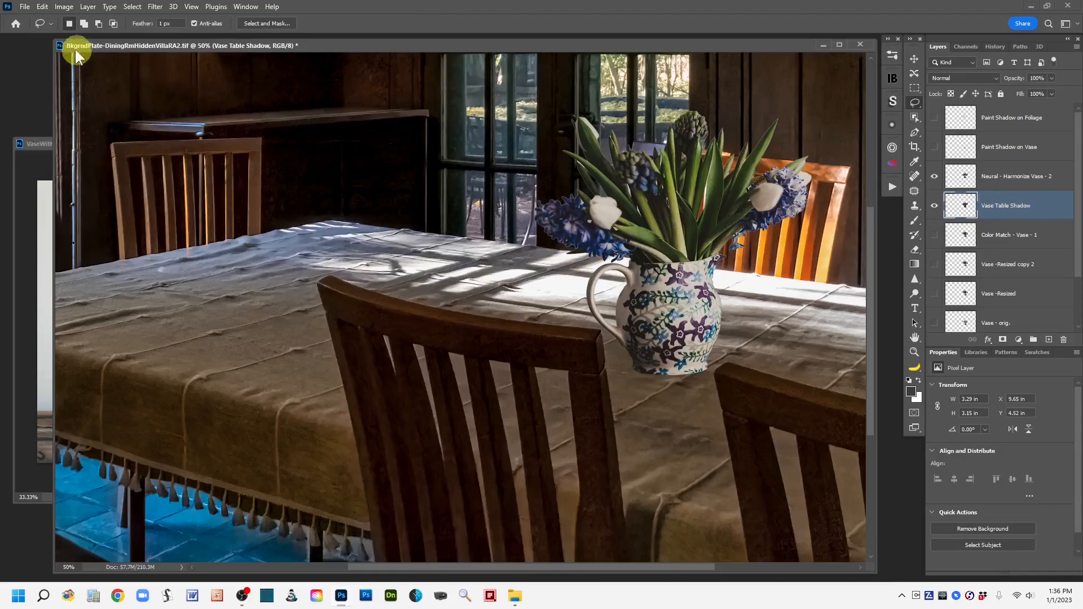
# Step: Rotate the shadow shape about -73° and move it so it falls across the table left of the vase
pyautogui.click(43, 7)
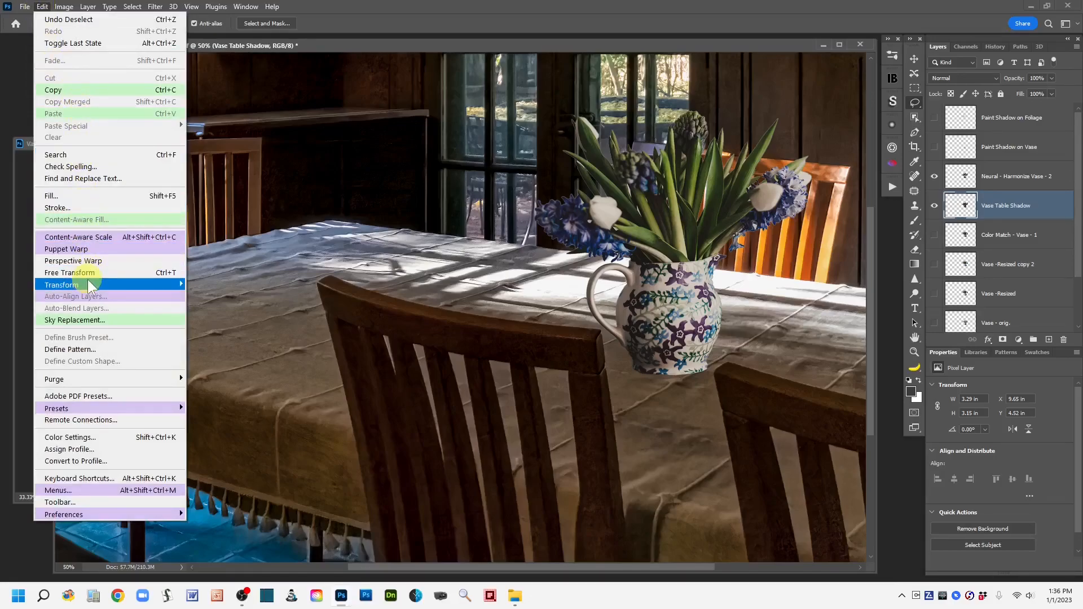
pyautogui.moveTo(93, 286)
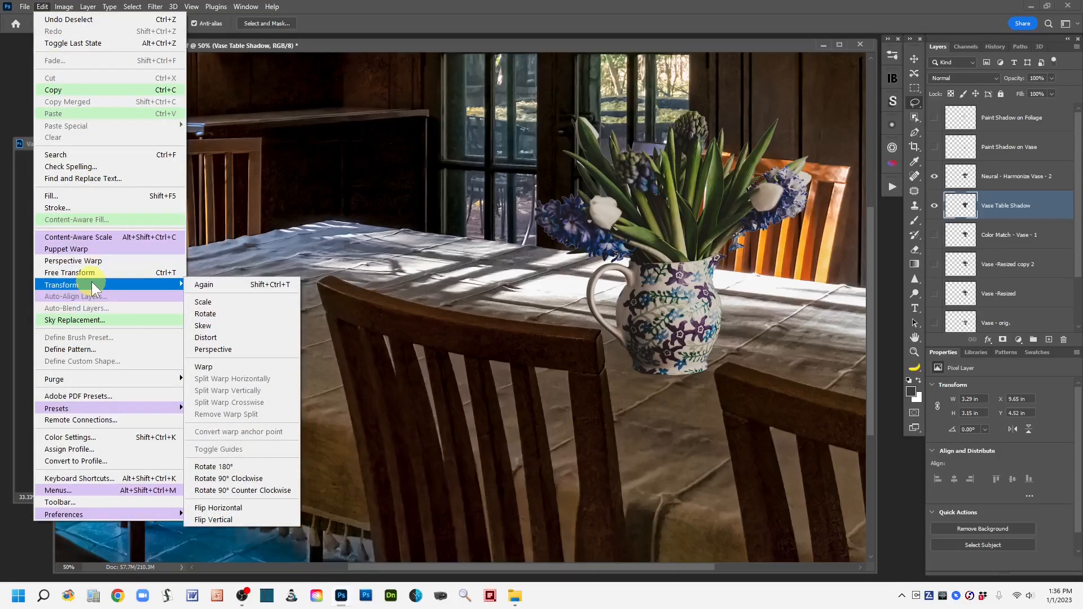
pyautogui.click(242, 313)
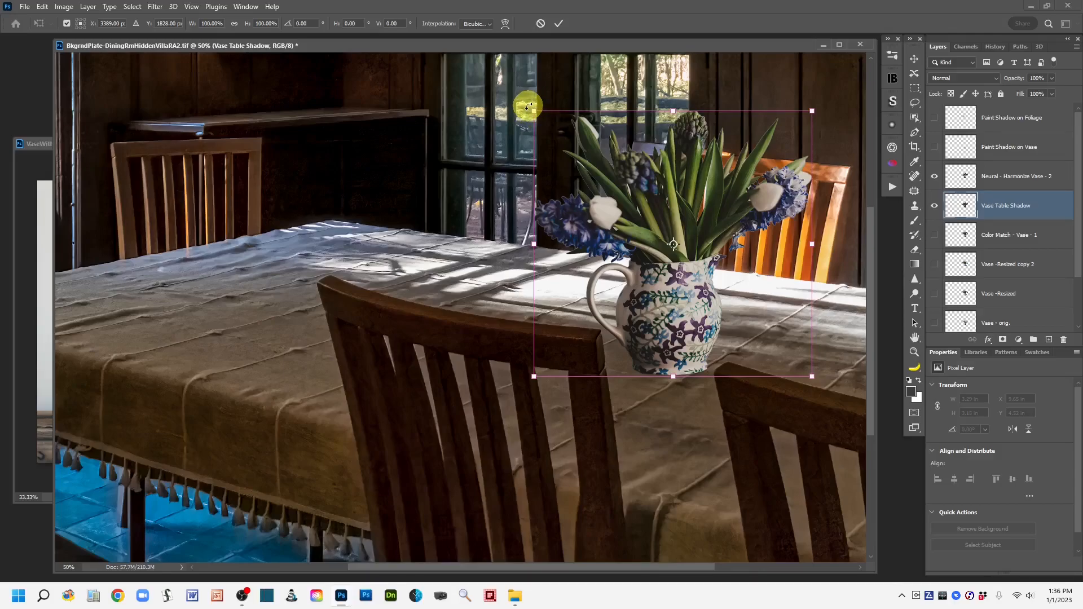
pyautogui.moveTo(529, 106); pyautogui.dragTo(416, 297)
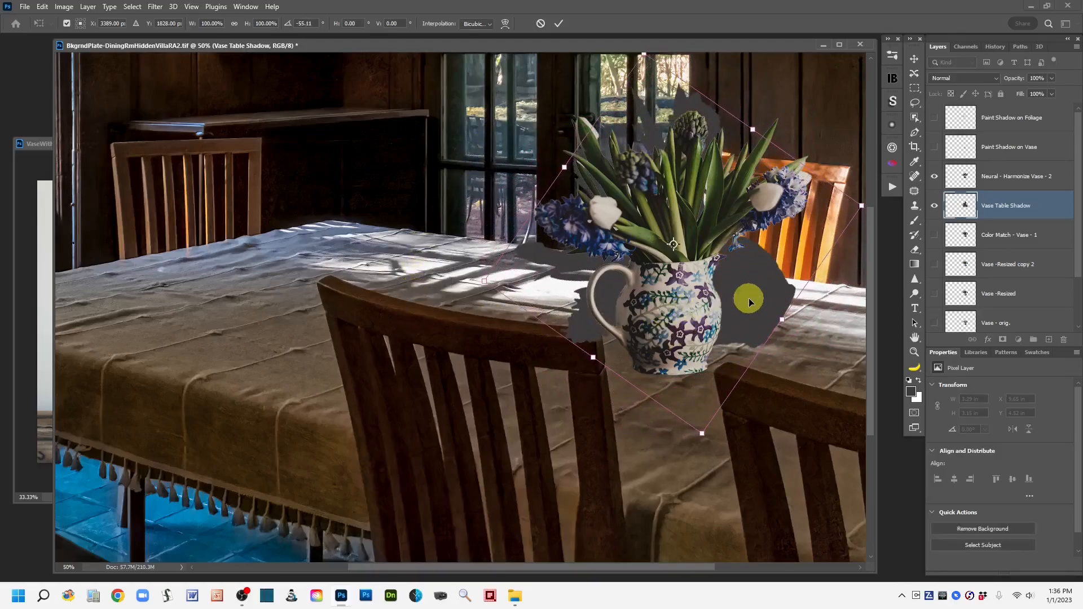
pyautogui.moveTo(746, 298); pyautogui.dragTo(585, 319)
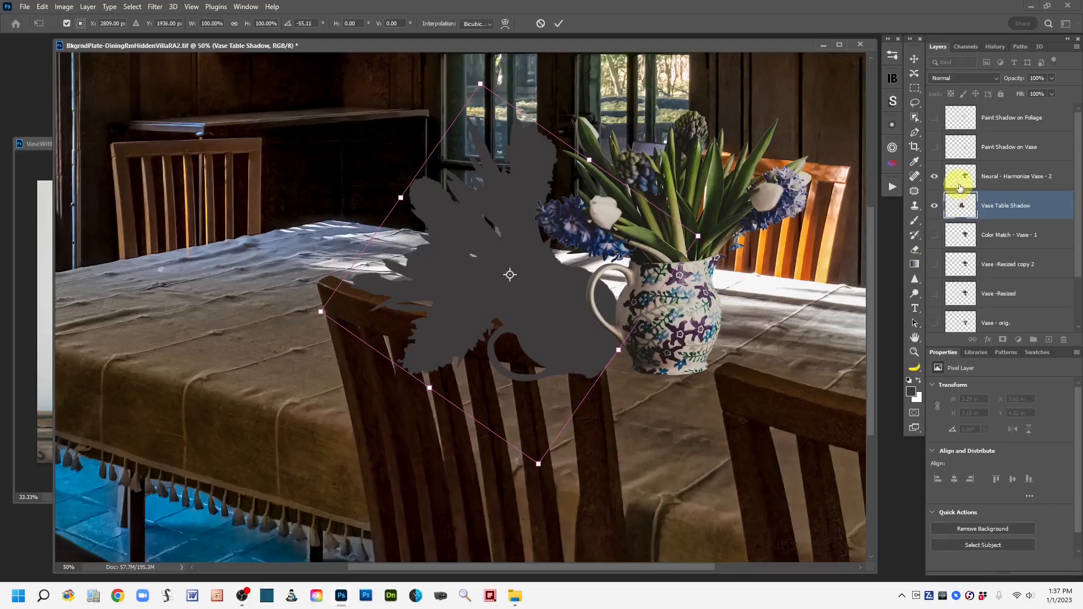
pyautogui.moveTo(551, 337); pyautogui.dragTo(589, 339)
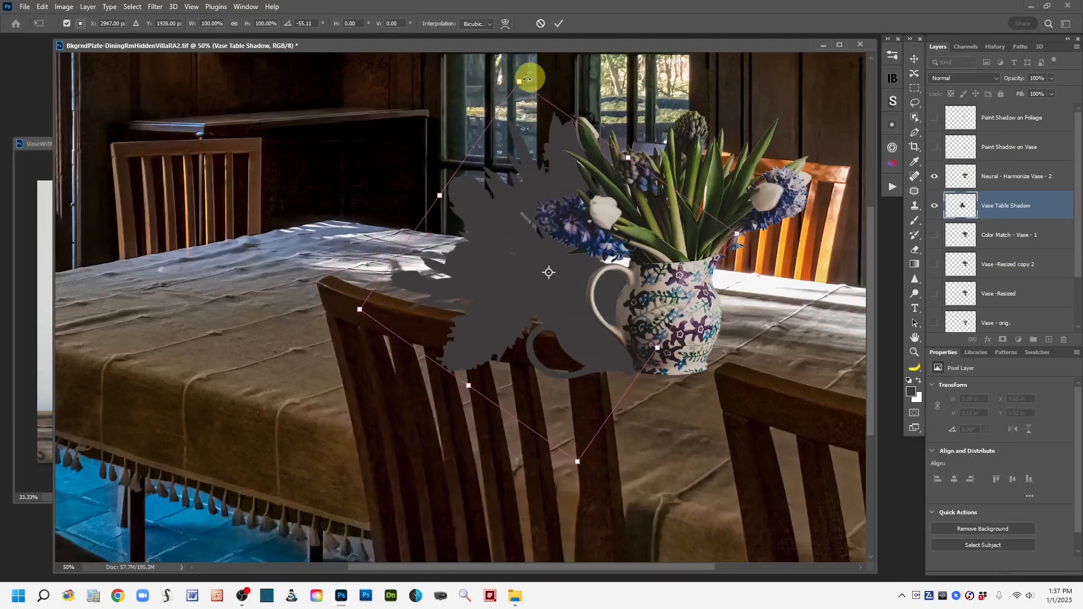
pyautogui.moveTo(519, 75); pyautogui.dragTo(466, 111)
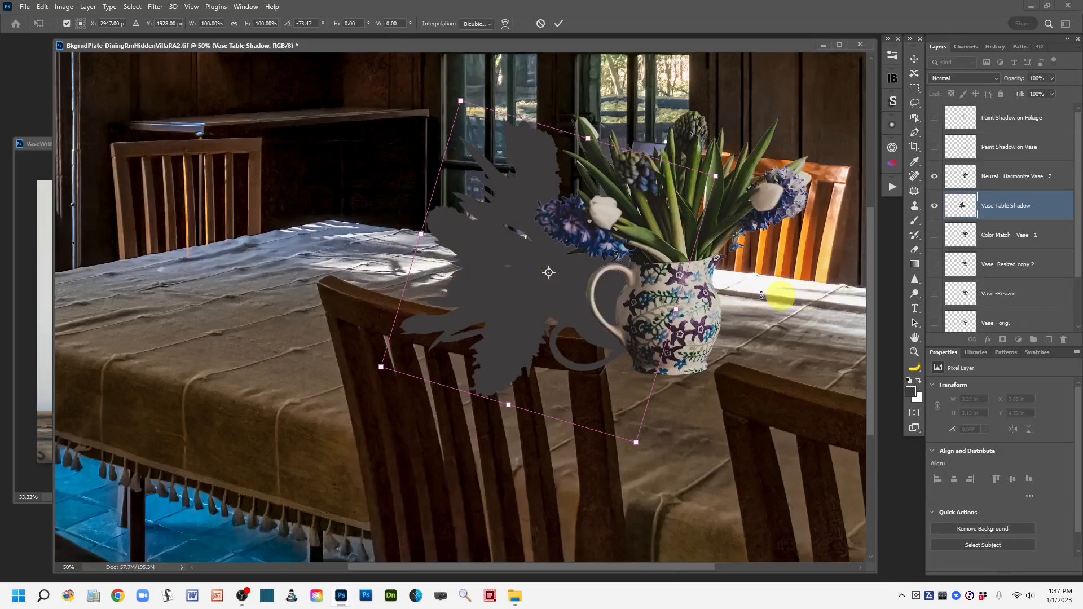
pyautogui.moveTo(510, 280); pyautogui.dragTo(499, 313)
# Step: Refine the shadow's rotation to about -76° while viewing the whole room
pyautogui.hotkey('ctrl', '-')
pyautogui.hotkey('ctrl', '-')
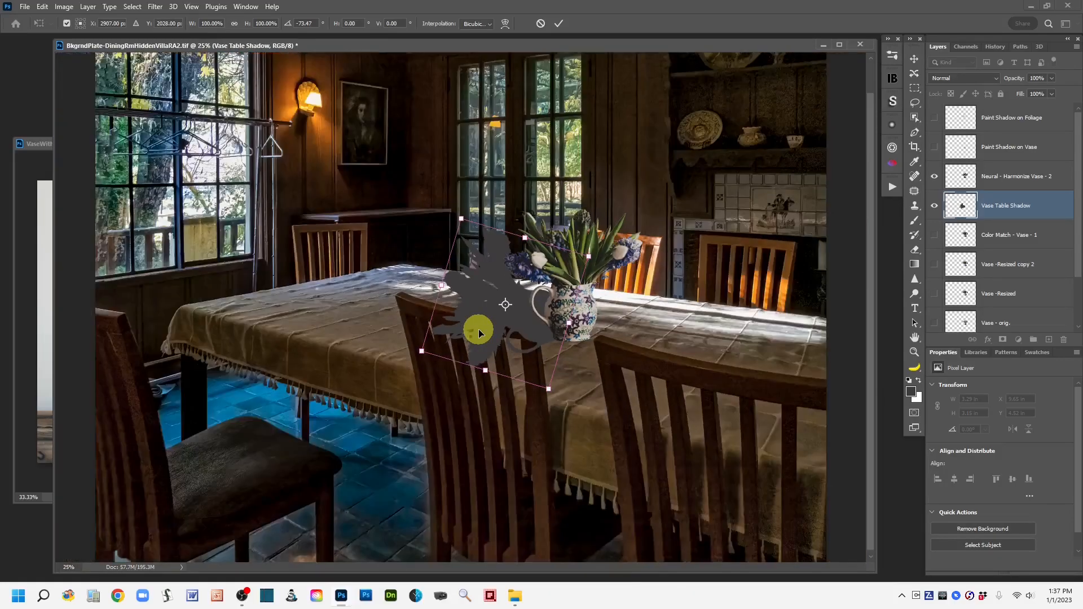
pyautogui.hotkey('ctrl', '-')
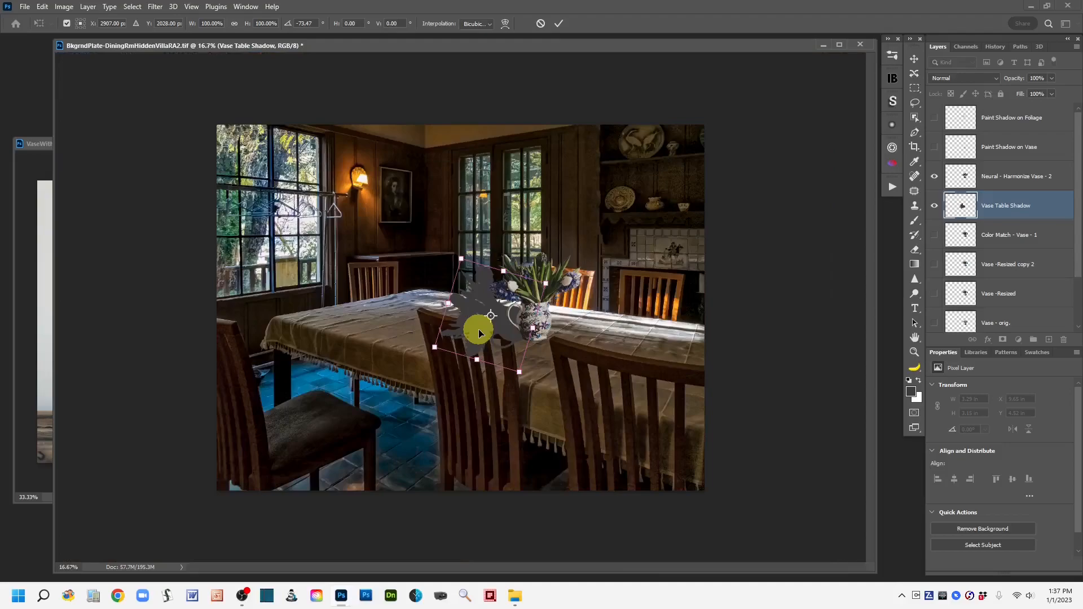
pyautogui.hotkey('ctrl', '+')
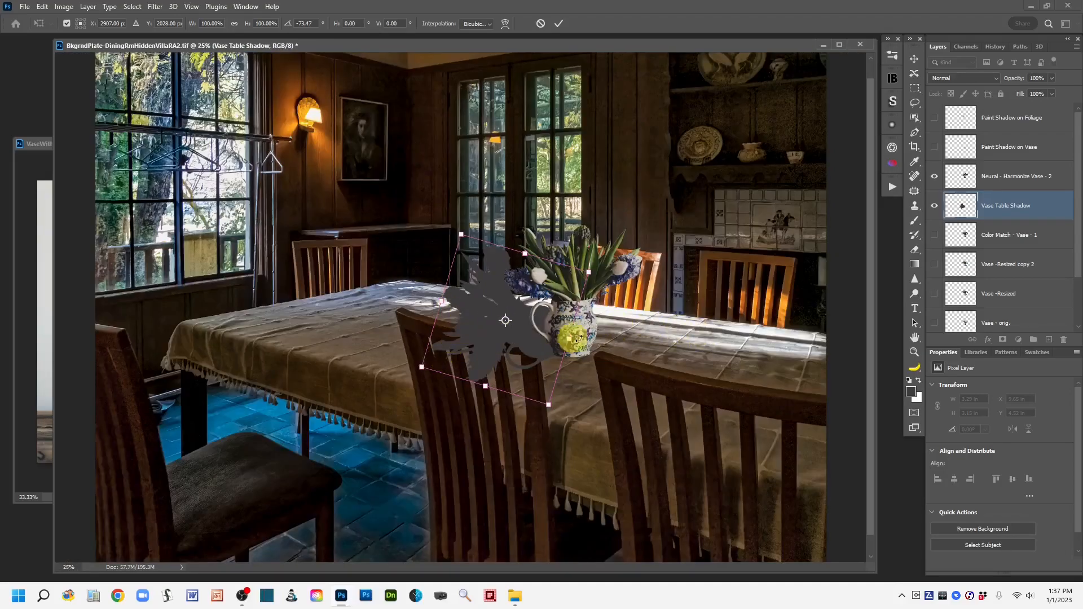
pyautogui.moveTo(454, 227); pyautogui.dragTo(443, 230)
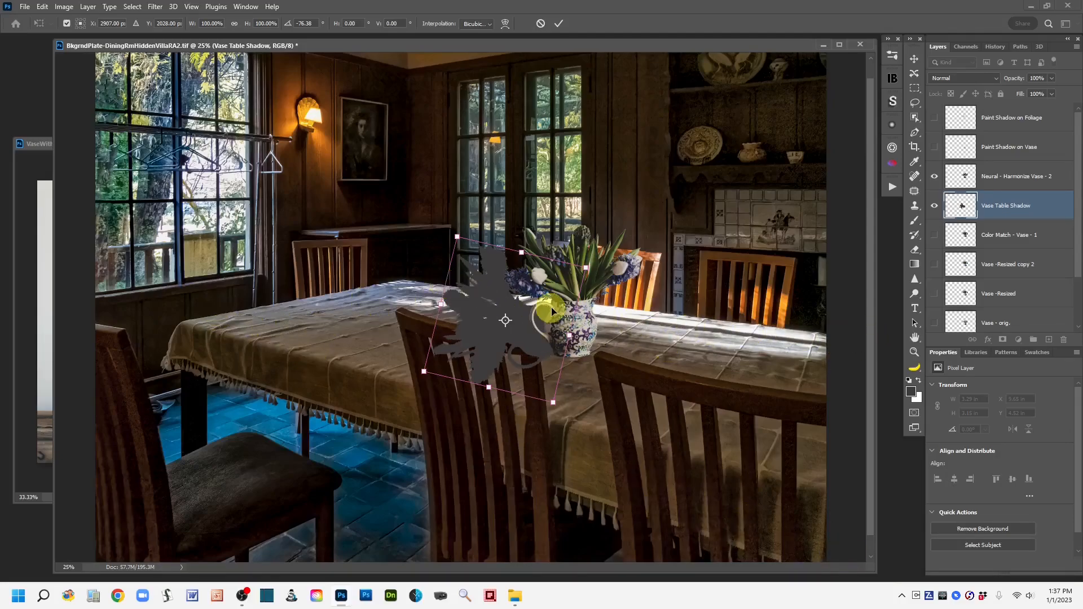
# Step: Apply a Perspective transform to the shadow, adjusting its corners to foreshorten it onto the tabletop
pyautogui.click(43, 7)
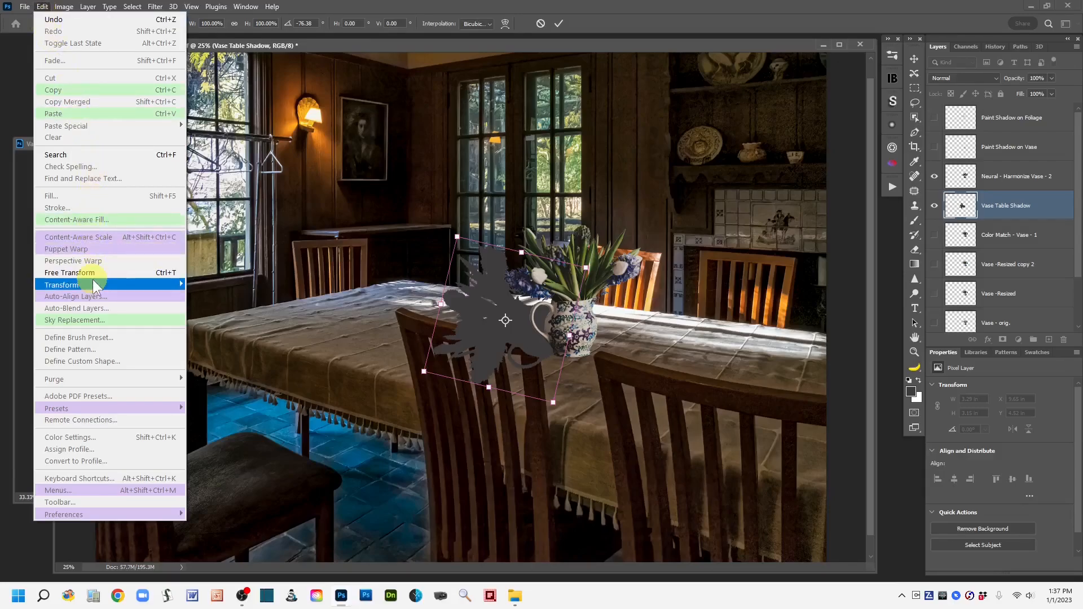
pyautogui.moveTo(95, 287)
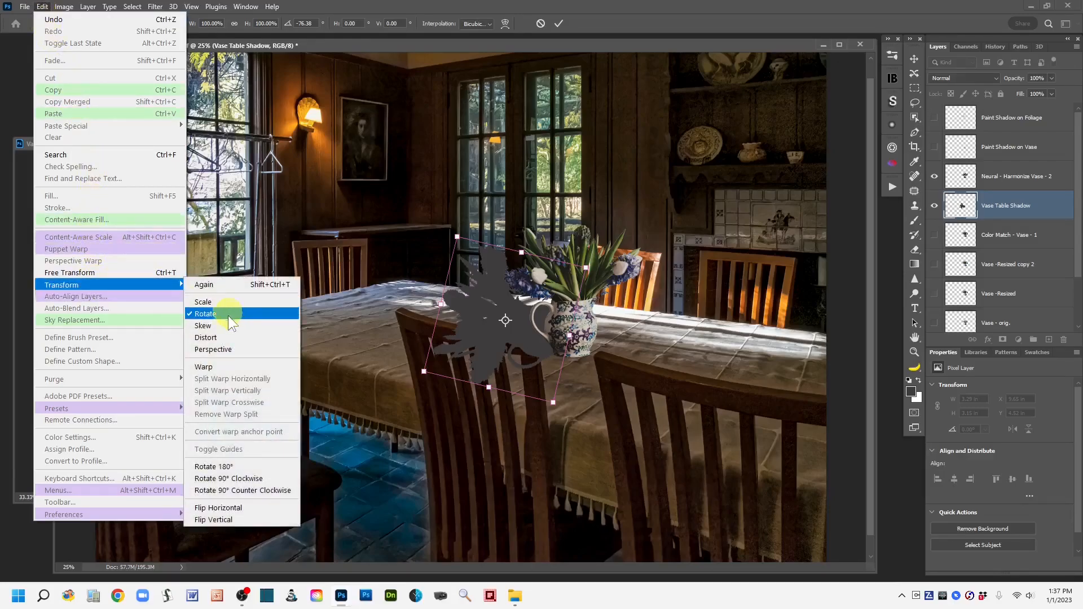
pyautogui.click(265, 348)
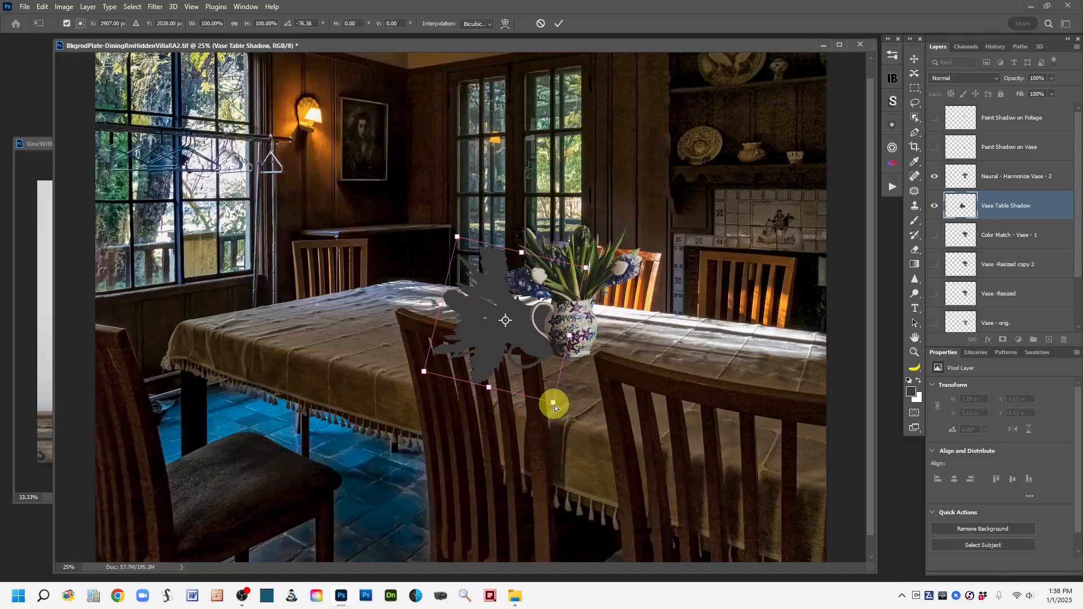
pyautogui.moveTo(554, 405); pyautogui.dragTo(556, 391)
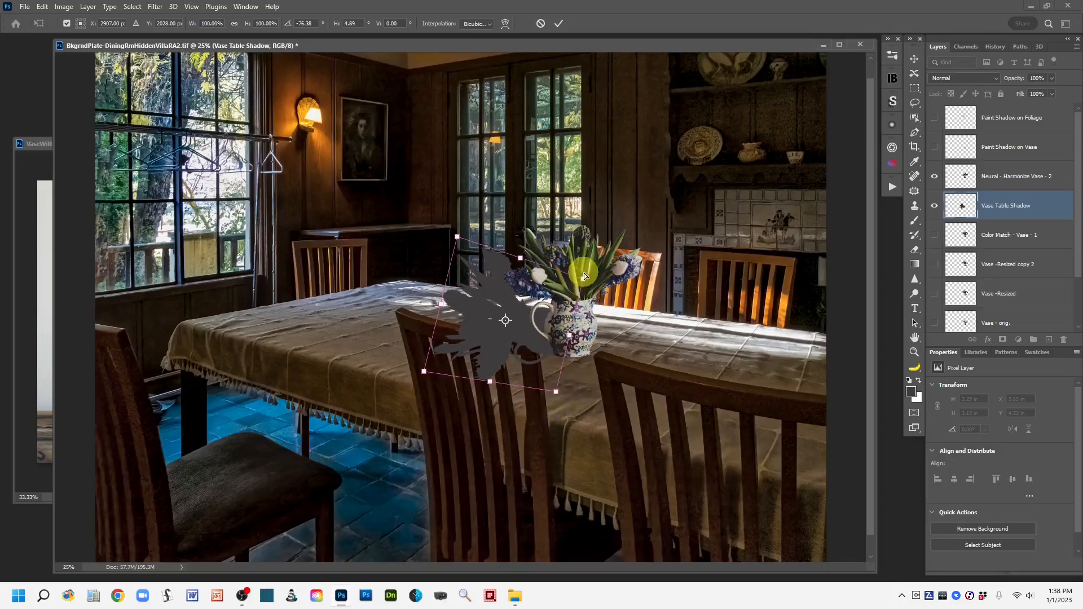
pyautogui.moveTo(581, 280); pyautogui.dragTo(576, 292)
pyautogui.moveTo(521, 334)
pyautogui.mouseDown()
pyautogui.moveTo(499, 333)
pyautogui.moveTo(513, 336)
pyautogui.mouseUp()
pyautogui.moveTo(515, 340); pyautogui.dragTo(512, 341)
pyautogui.moveTo(549, 384); pyautogui.dragTo(547, 378)
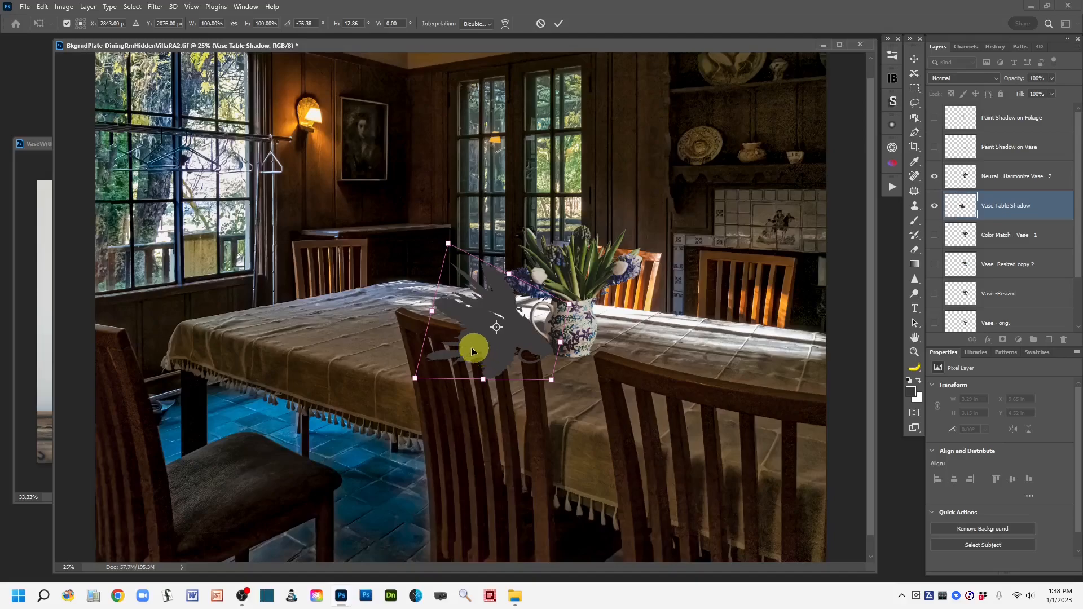
# Step: Apply a Distort transform to the shadow, dragging its corners to stretch it leftward across the tabletop, and commit
pyautogui.click(42, 7)
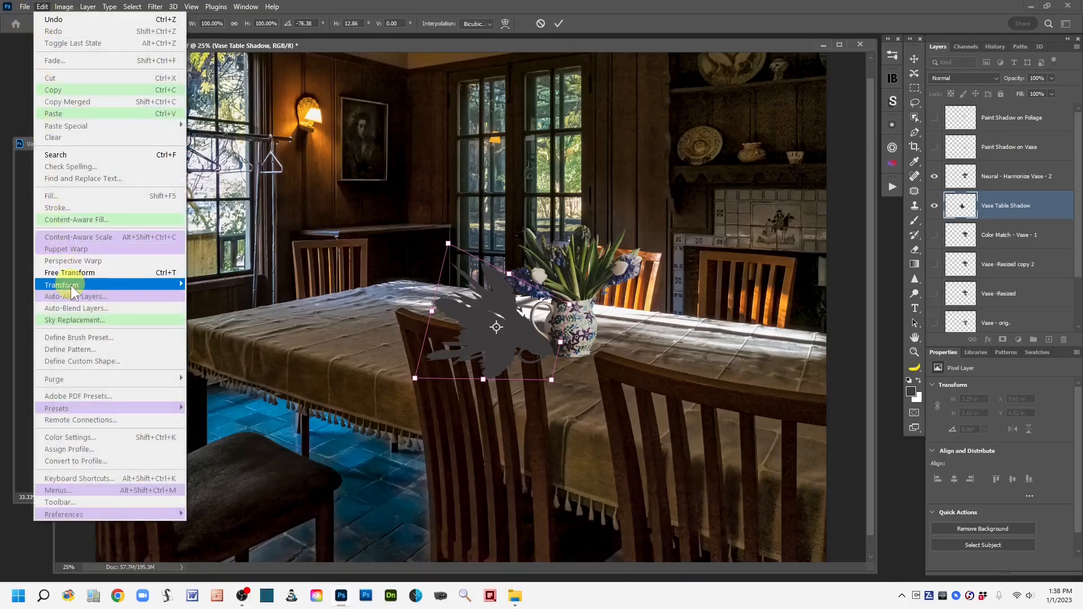
pyautogui.moveTo(70, 285)
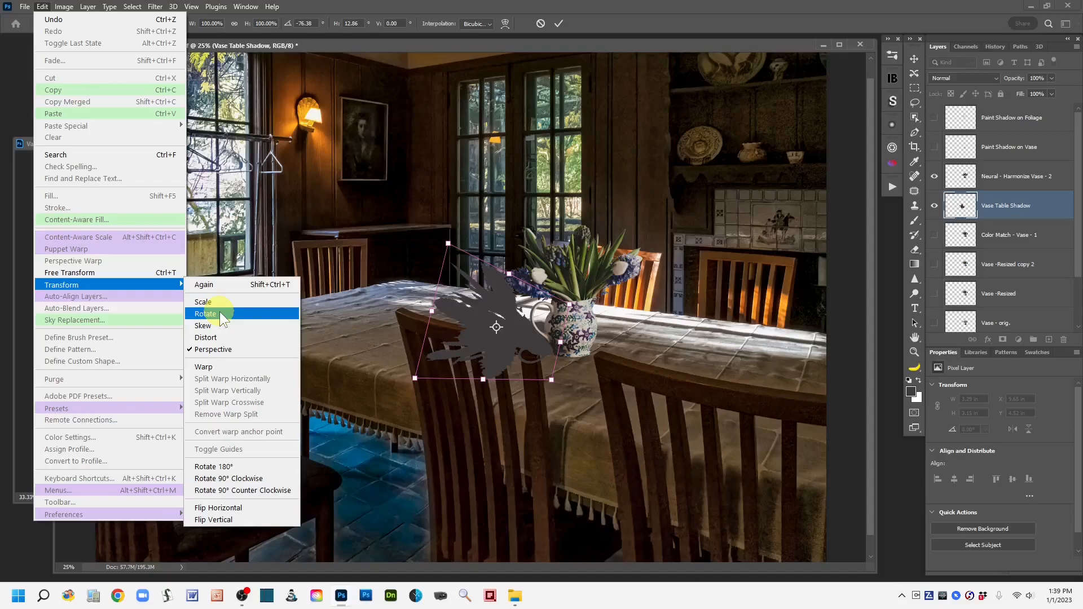
pyautogui.click(238, 339)
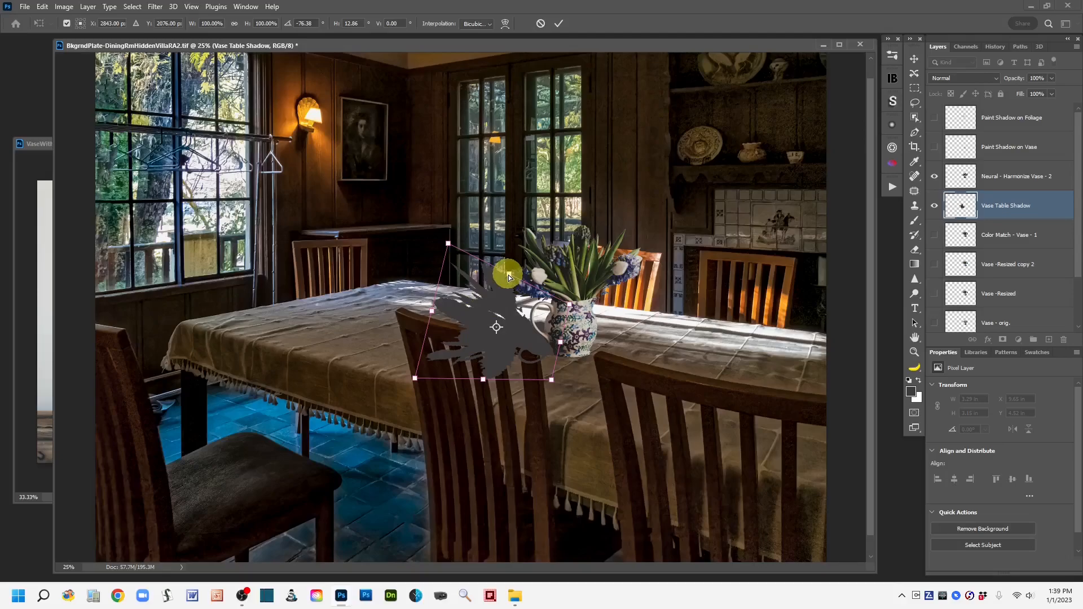
pyautogui.moveTo(509, 275); pyautogui.dragTo(500, 297)
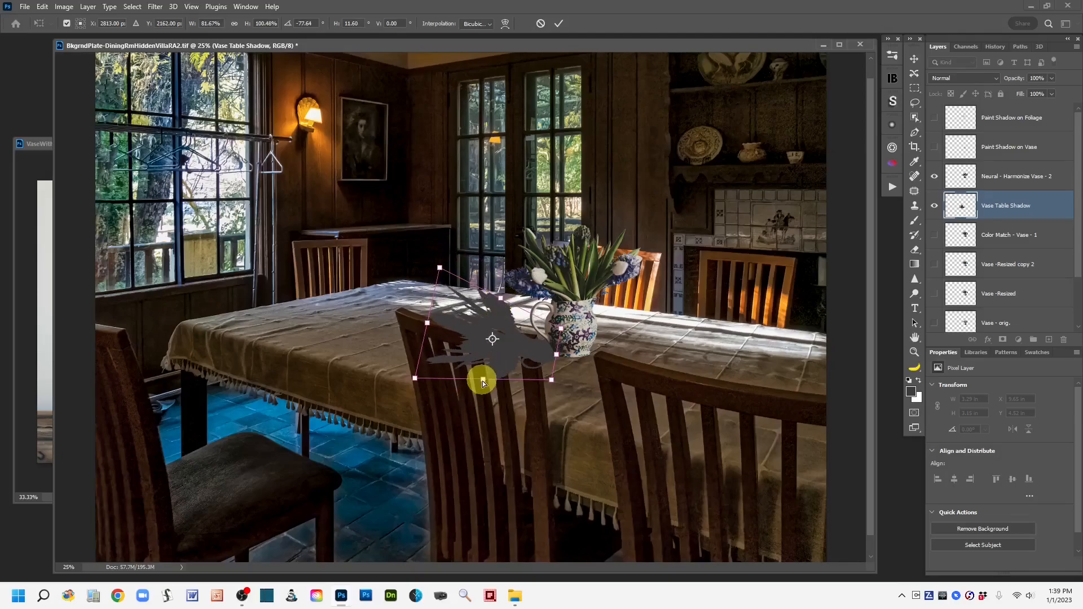
pyautogui.moveTo(482, 381); pyautogui.dragTo(484, 366)
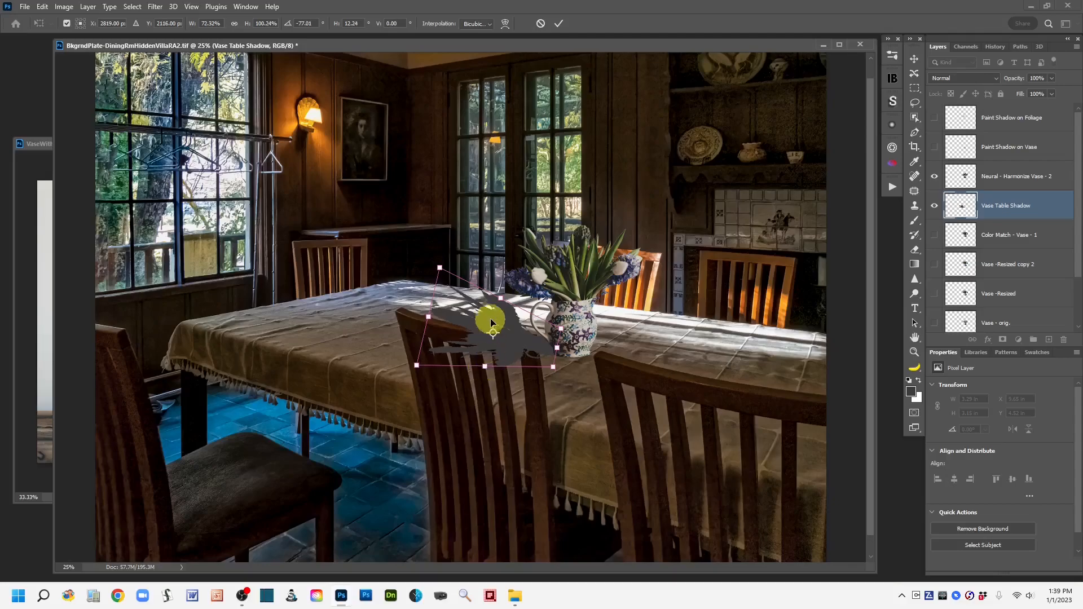
pyautogui.moveTo(499, 296); pyautogui.dragTo(497, 305)
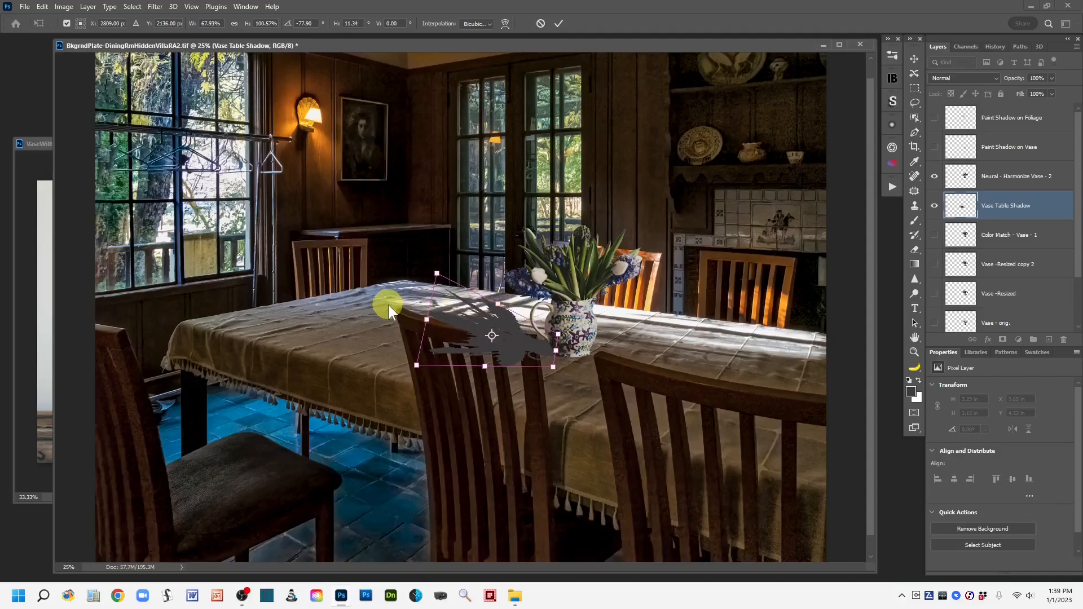
pyautogui.moveTo(426, 322); pyautogui.dragTo(365, 318)
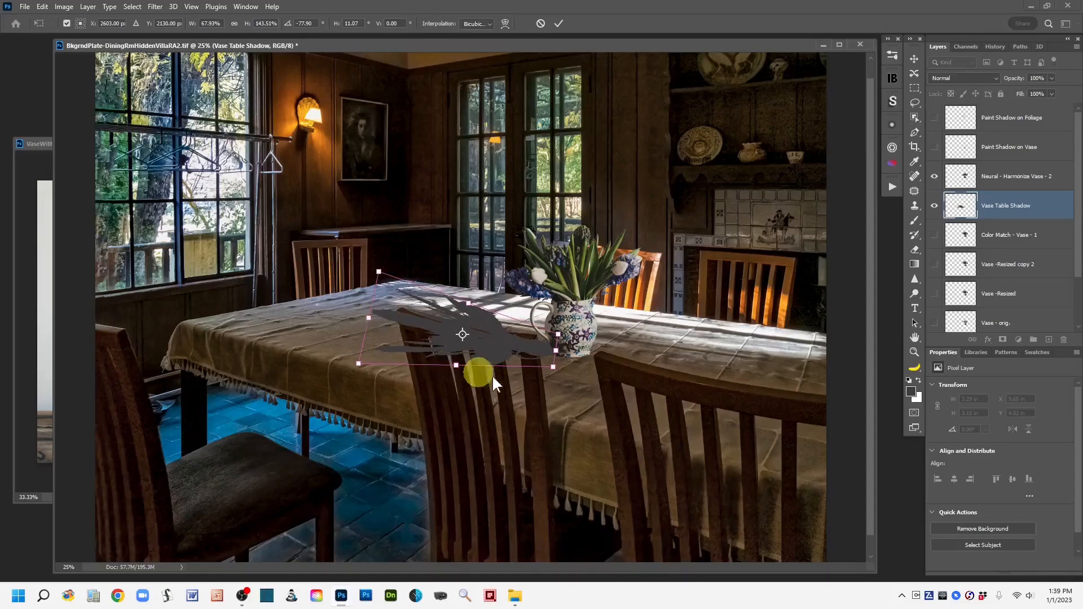
pyautogui.moveTo(533, 351); pyautogui.dragTo(530, 351)
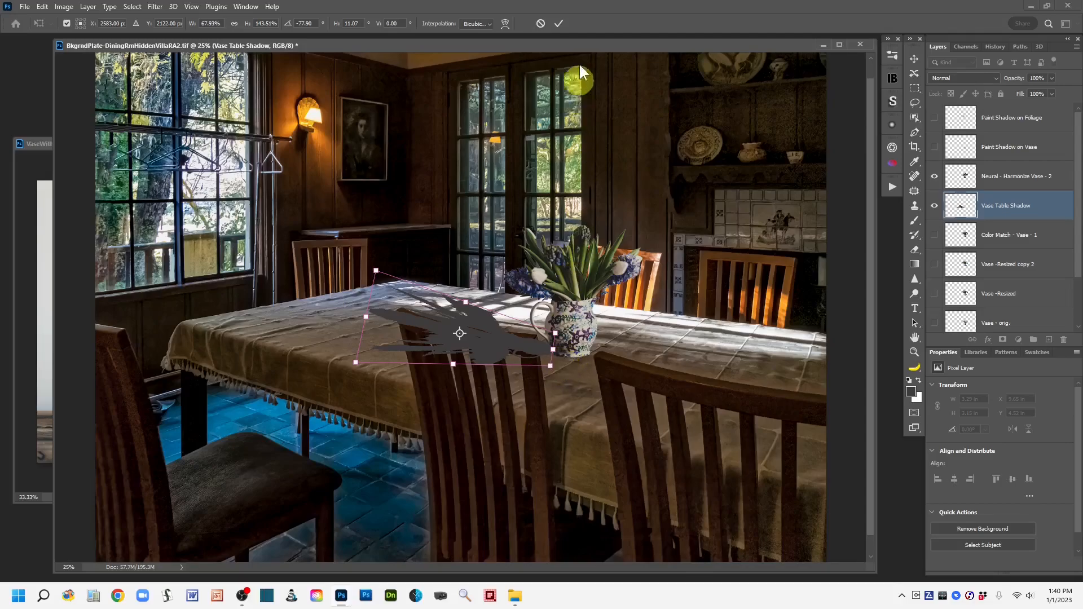
pyautogui.click(559, 24)
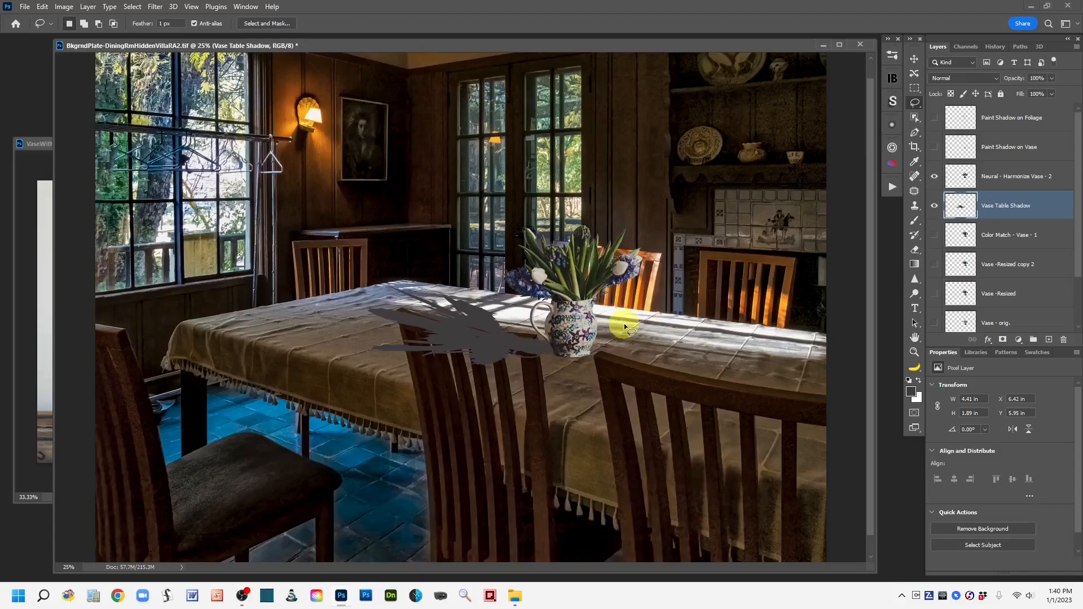
# Step: Apply a Gaussian Blur of about 2 pixels radius to the shadow layer to soften its edges
pyautogui.hotkey('ctrl', '+')
pyautogui.hotkey('ctrl', '+')
pyautogui.hotkey('ctrl', '+')
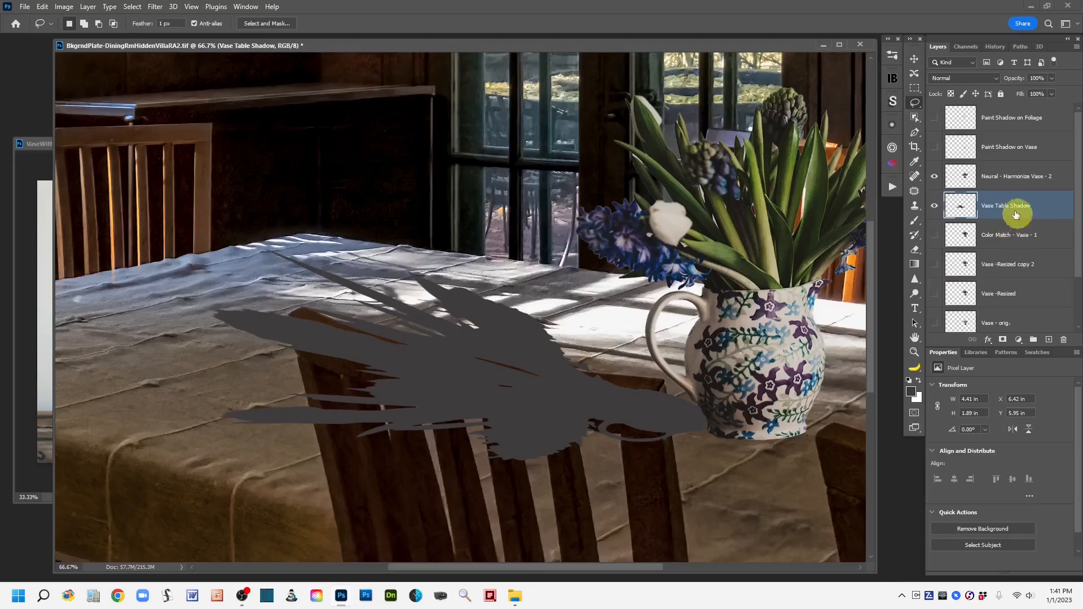
pyautogui.click(154, 7)
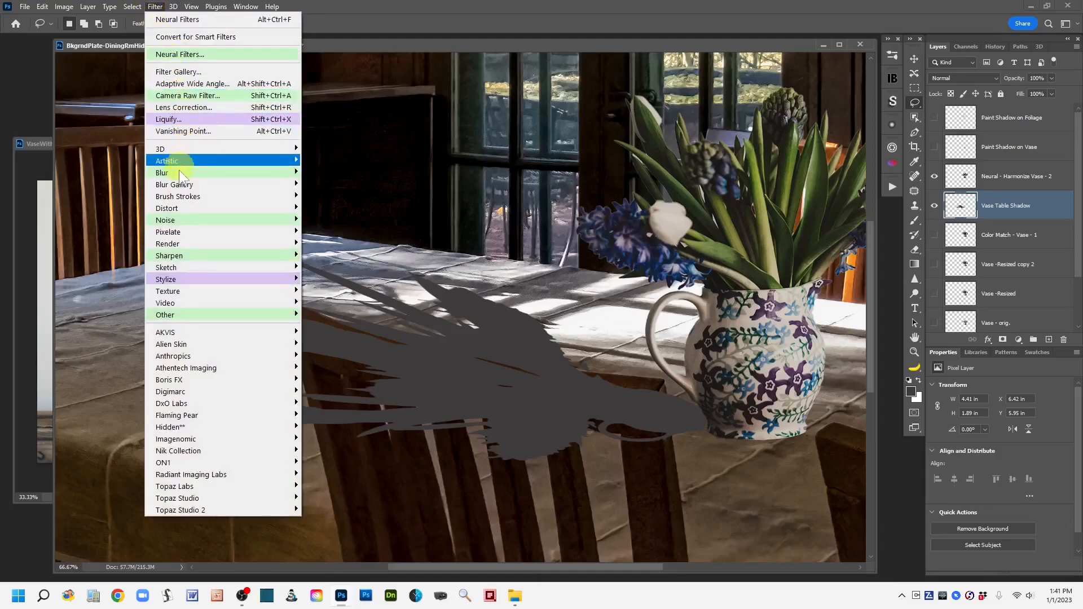
pyautogui.moveTo(178, 171)
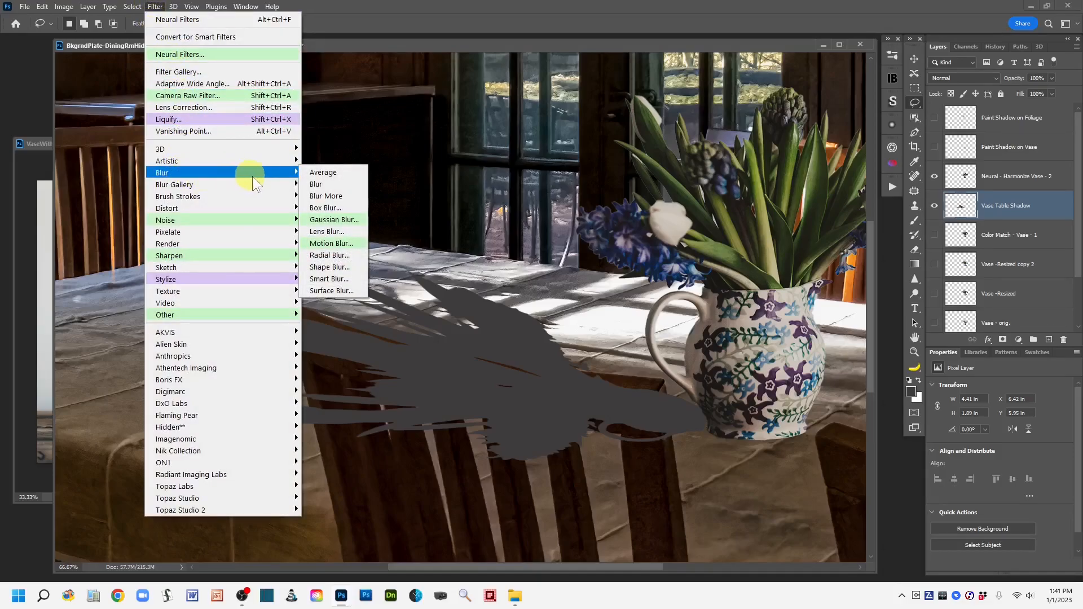
pyautogui.click(359, 221)
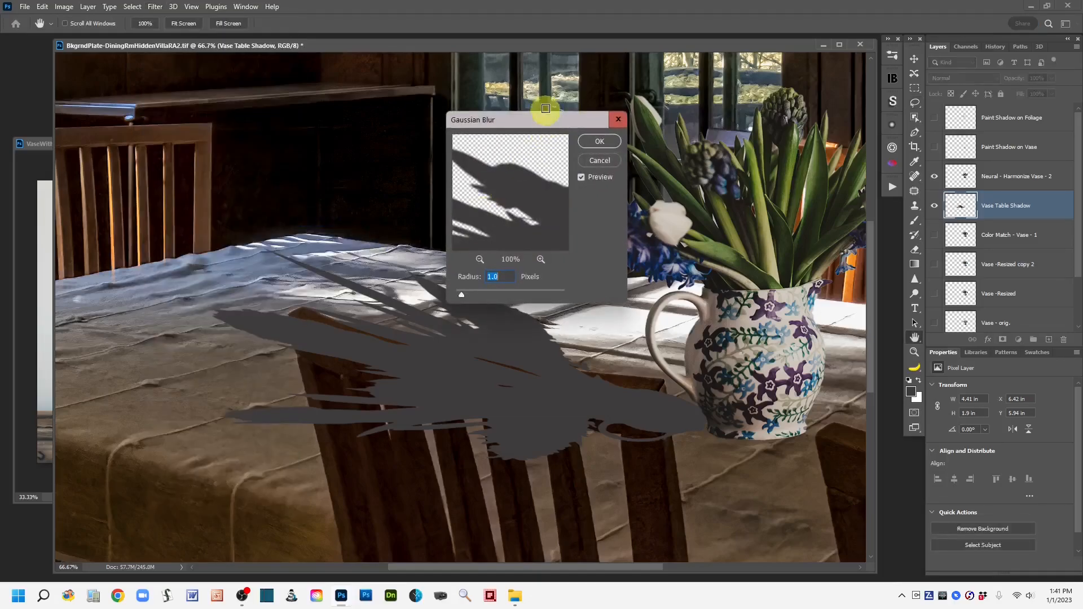
pyautogui.moveTo(546, 123); pyautogui.dragTo(526, 63)
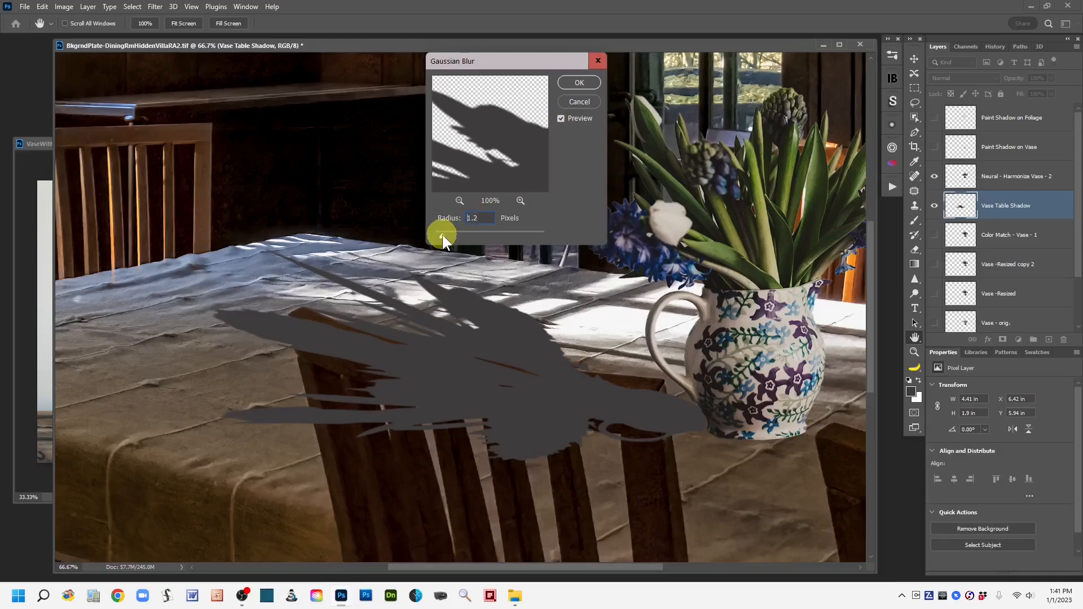
pyautogui.moveTo(447, 236); pyautogui.dragTo(446, 235)
pyautogui.moveTo(442, 235); pyautogui.dragTo(546, 247)
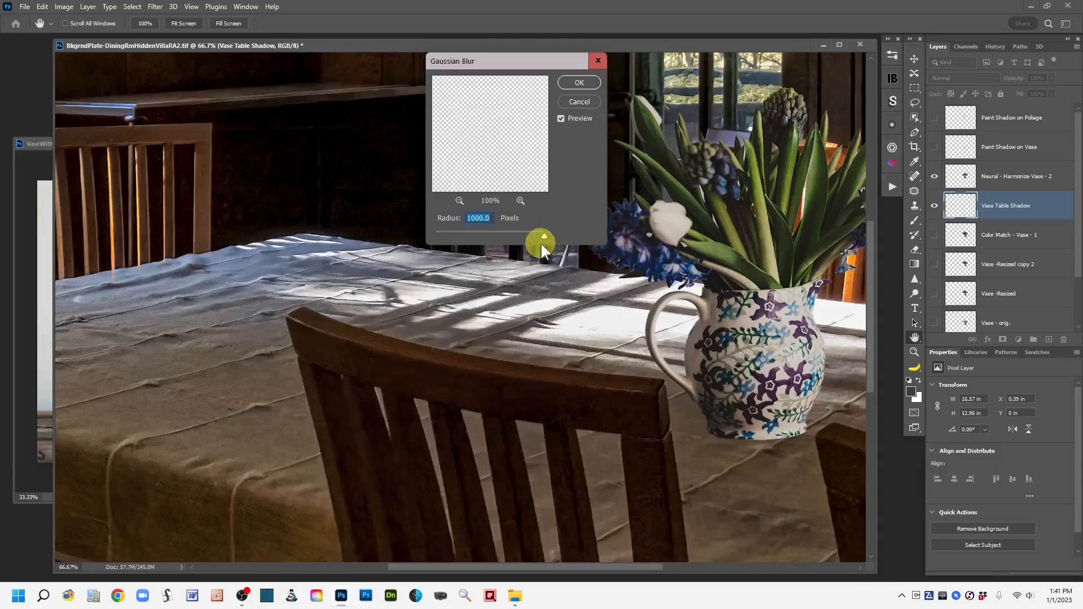
pyautogui.moveTo(540, 234); pyautogui.dragTo(496, 239)
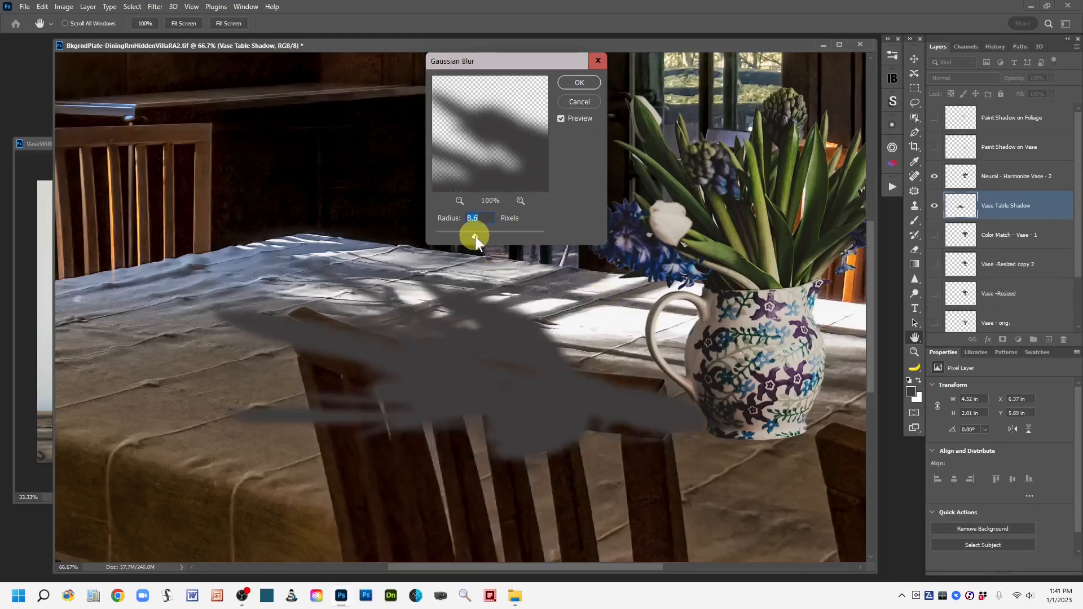
pyautogui.moveTo(475, 236); pyautogui.dragTo(469, 236)
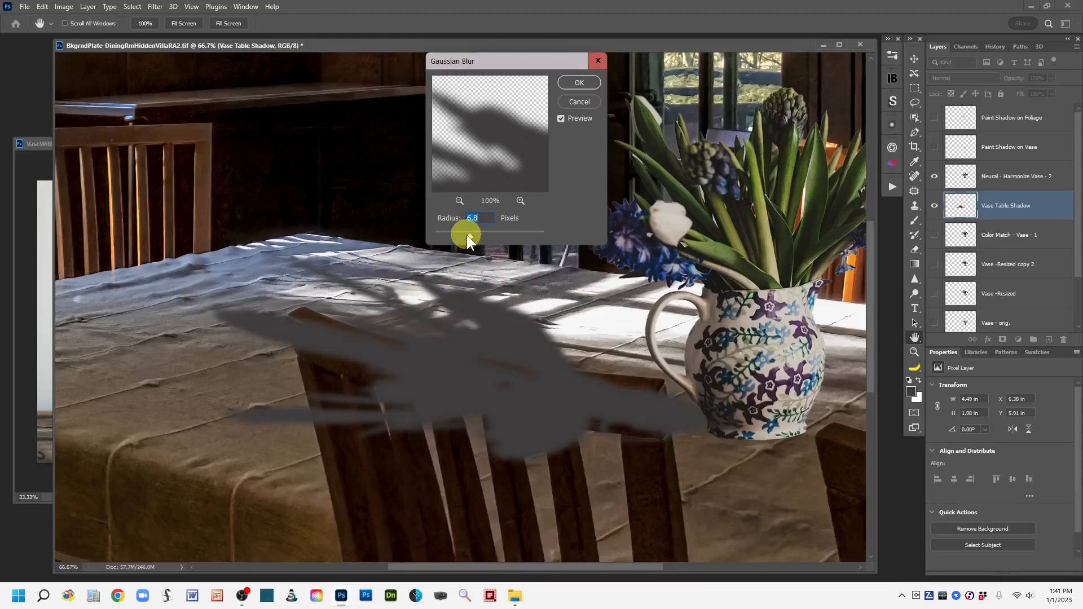
pyautogui.moveTo(446, 236); pyautogui.dragTo(442, 236)
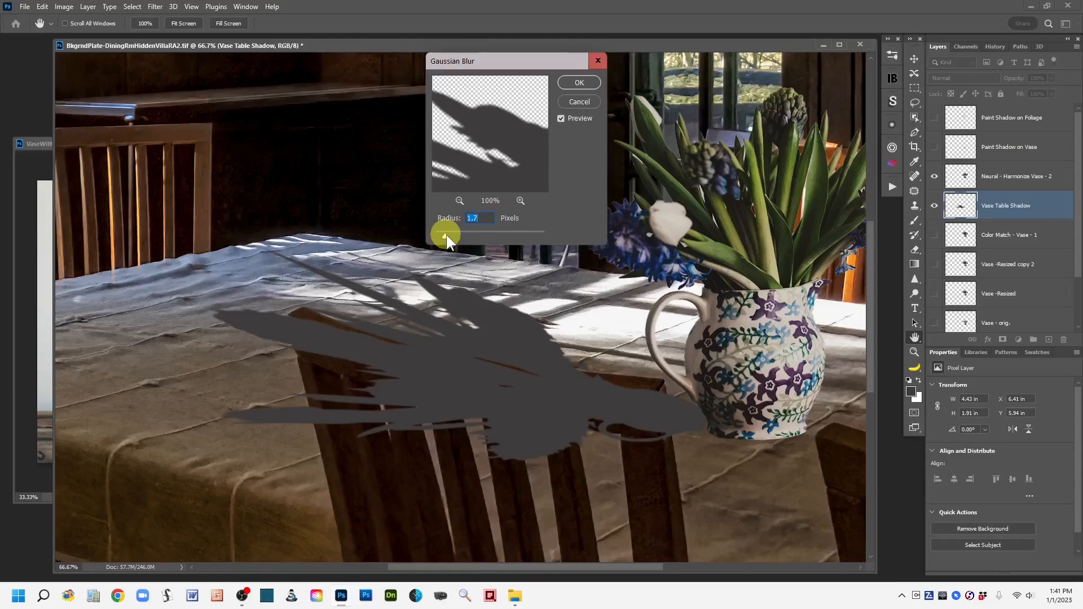
pyautogui.press('Up')
pyautogui.press('Up')
pyautogui.click(579, 84)
pyautogui.press('l')
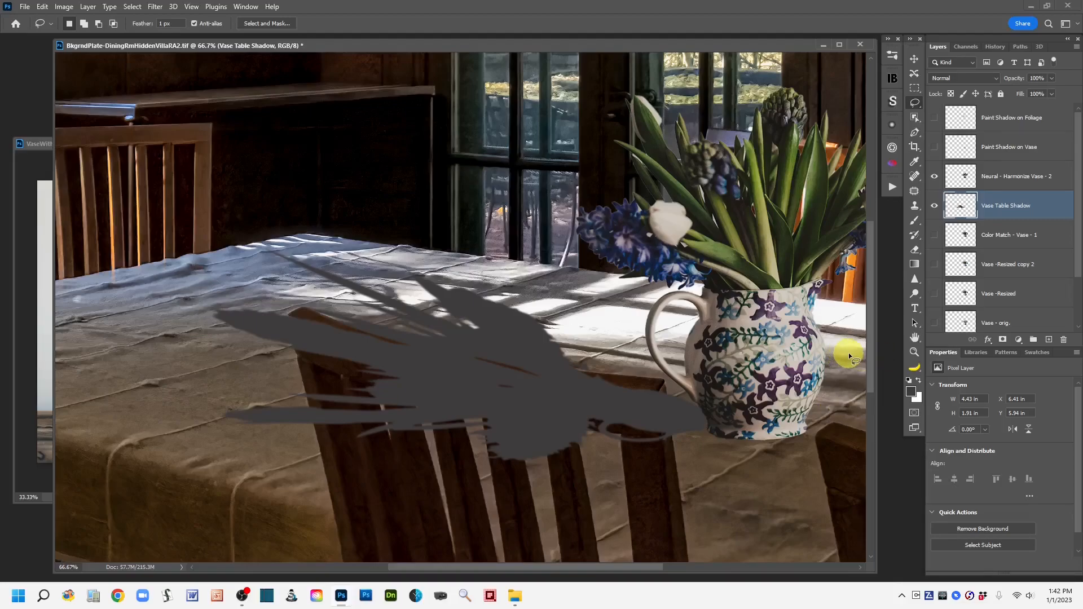
pyautogui.click(157, 8)
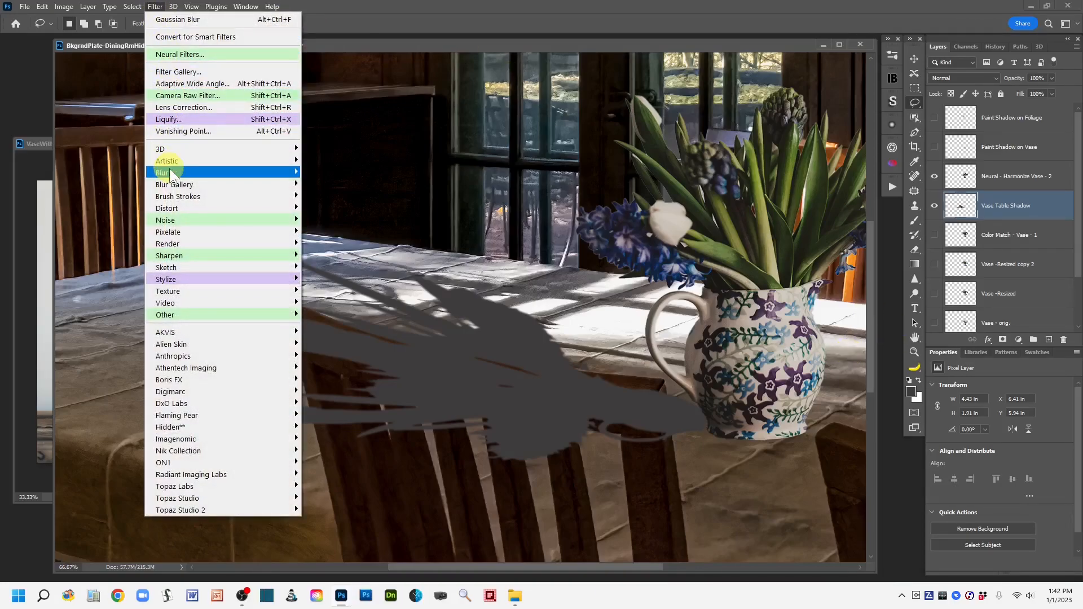
pyautogui.moveTo(282, 177)
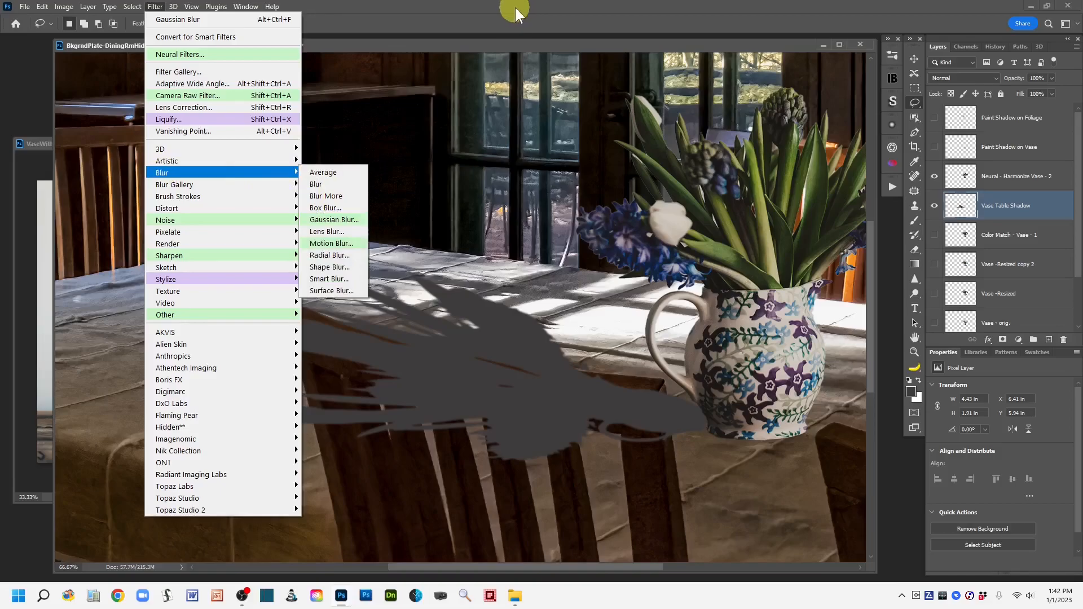
pyautogui.click(486, 17)
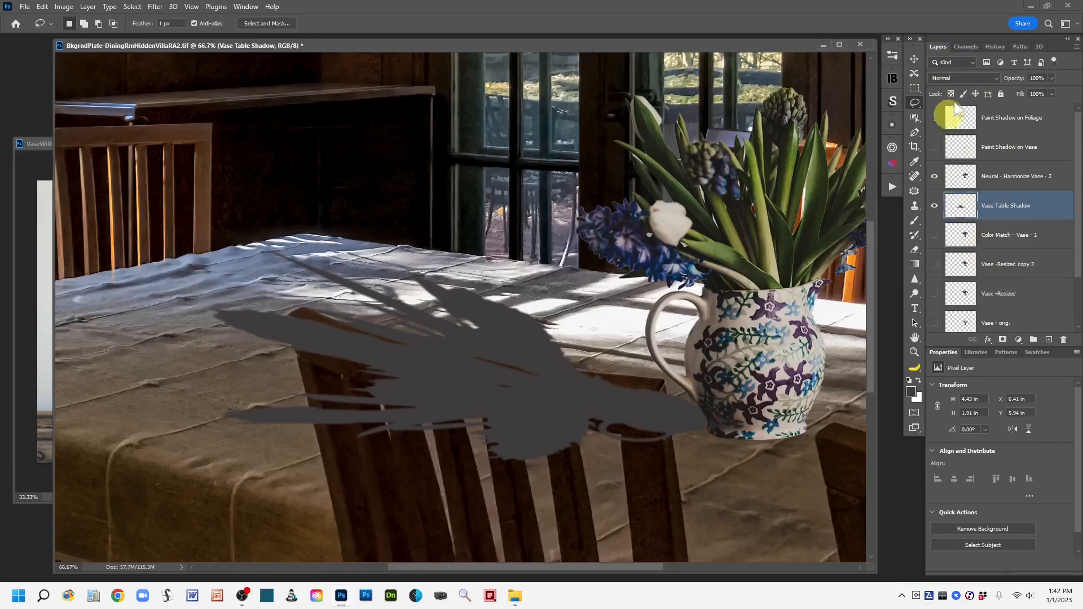
# Step: Add a layer mask to the Vase Table Shadow layer and pick a hard round 19 px brush
pyautogui.click(1002, 340)
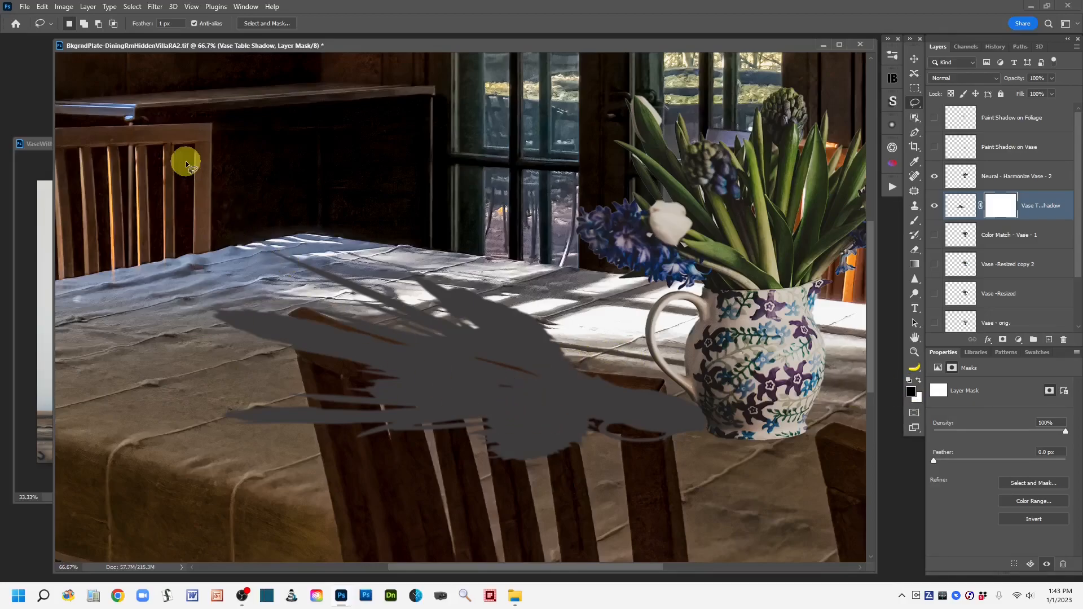
pyautogui.click(915, 221)
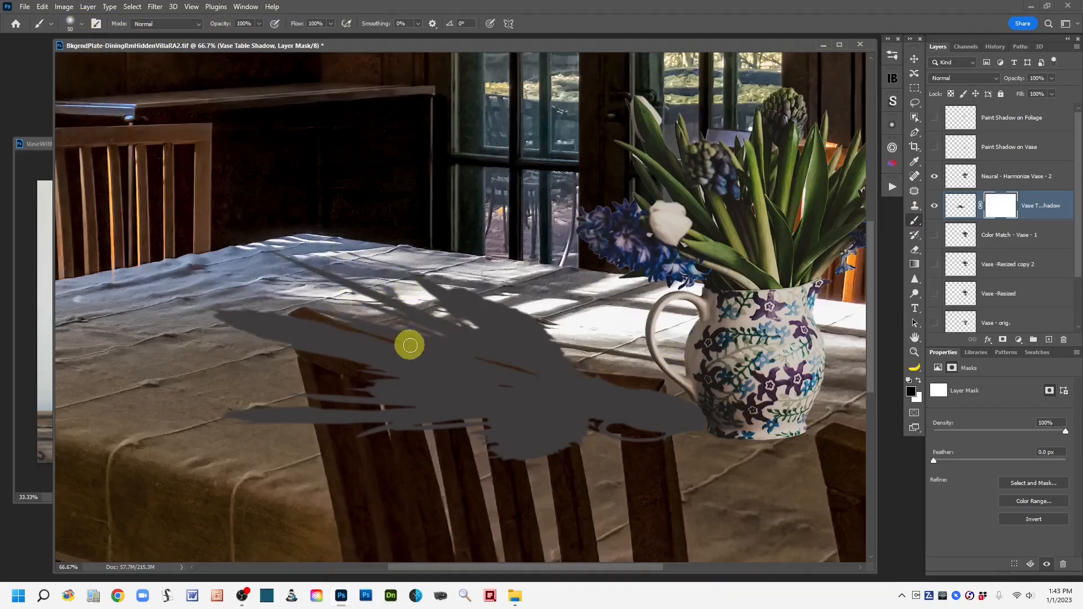
pyautogui.click(79, 23)
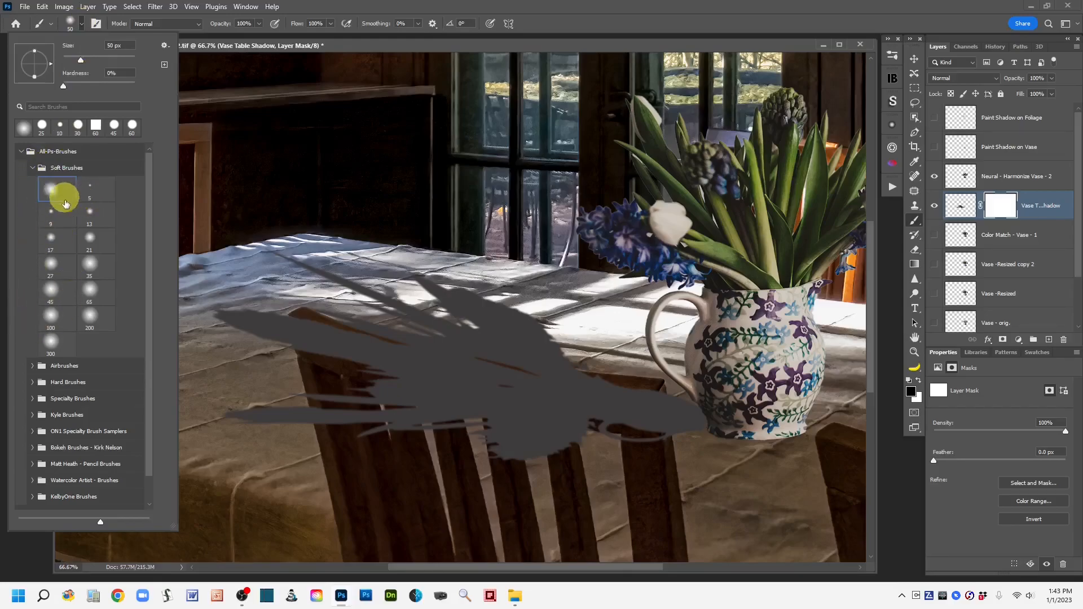
pyautogui.click(34, 383)
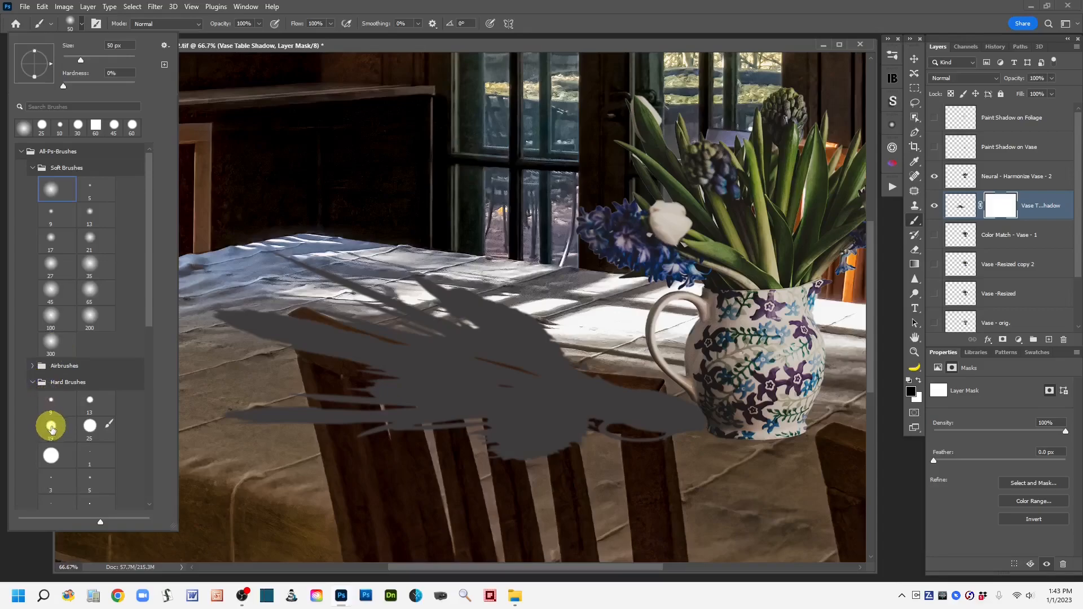
pyautogui.click(51, 426)
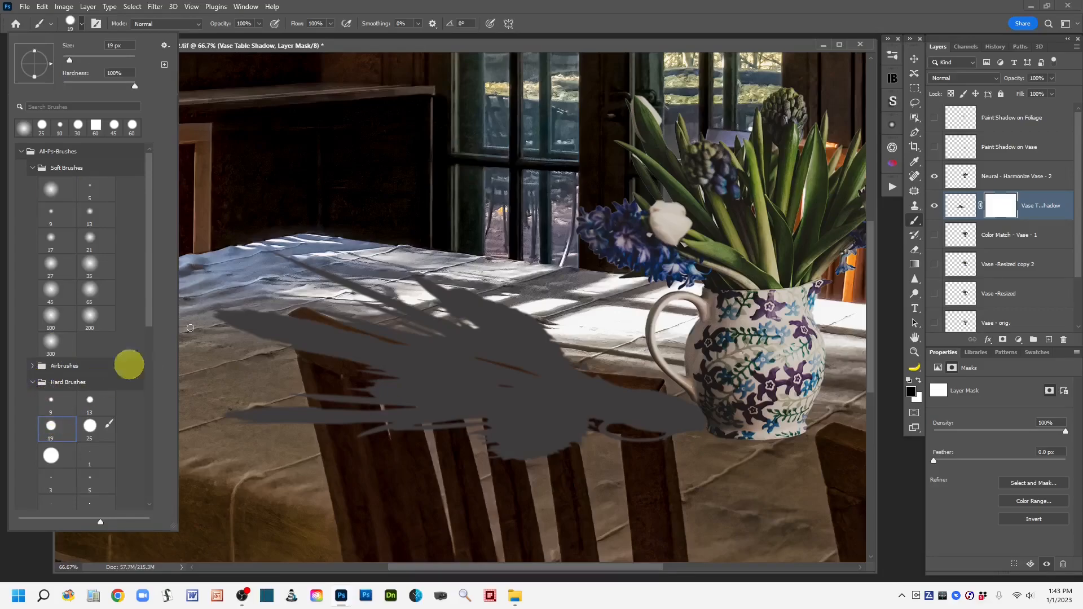
pyautogui.click(553, 11)
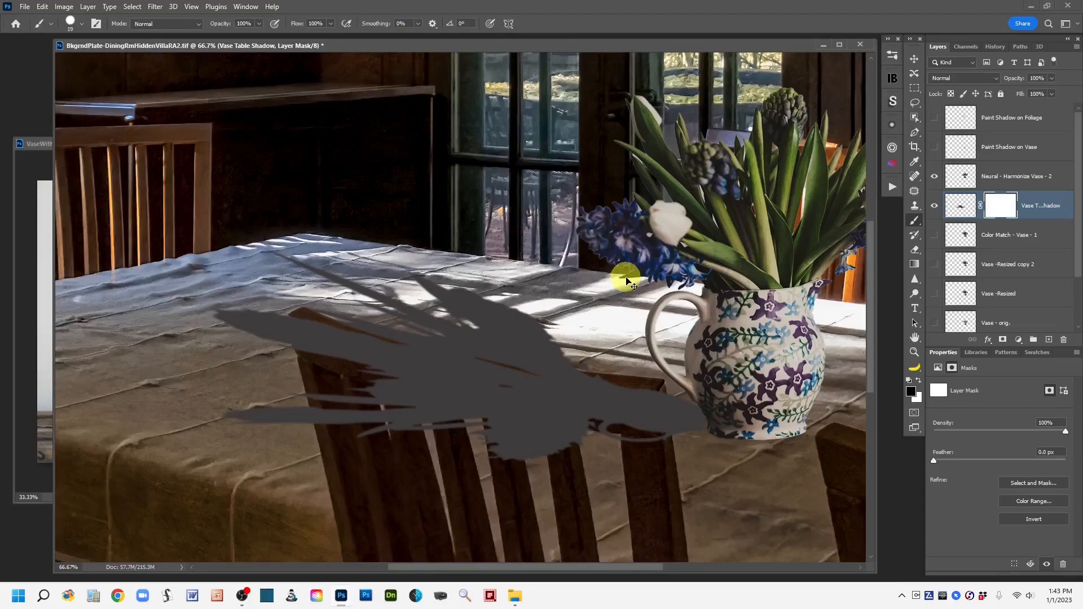
# Step: Paint black on the mask to hide the shadow where it overlaps the front chair's top rail and back
pyautogui.hotkey('ctrl', '+')
pyautogui.scroll(-5, 636, 368)
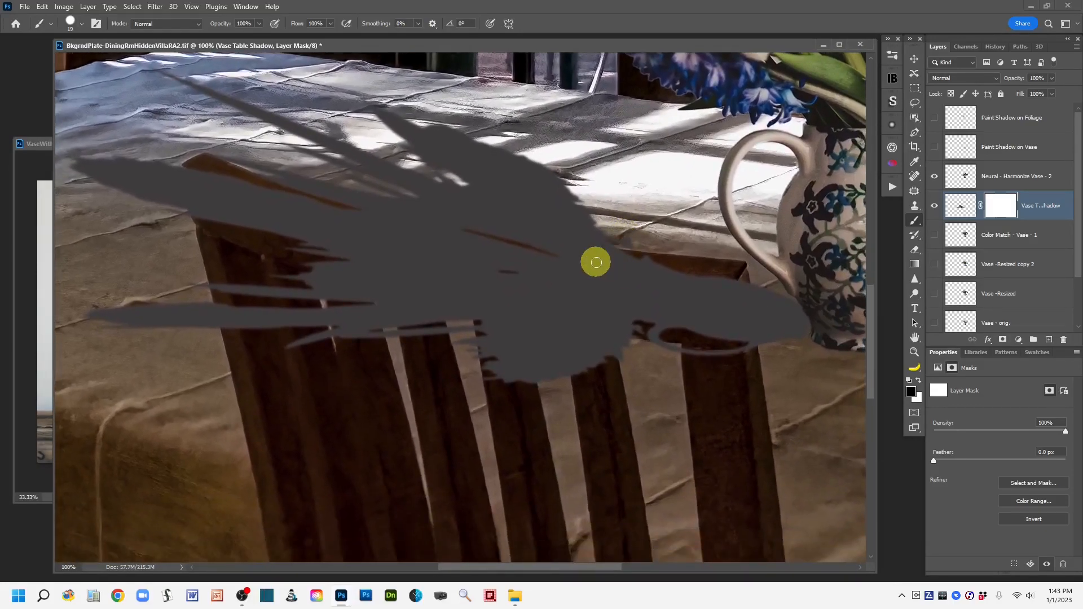
pyautogui.press(']')
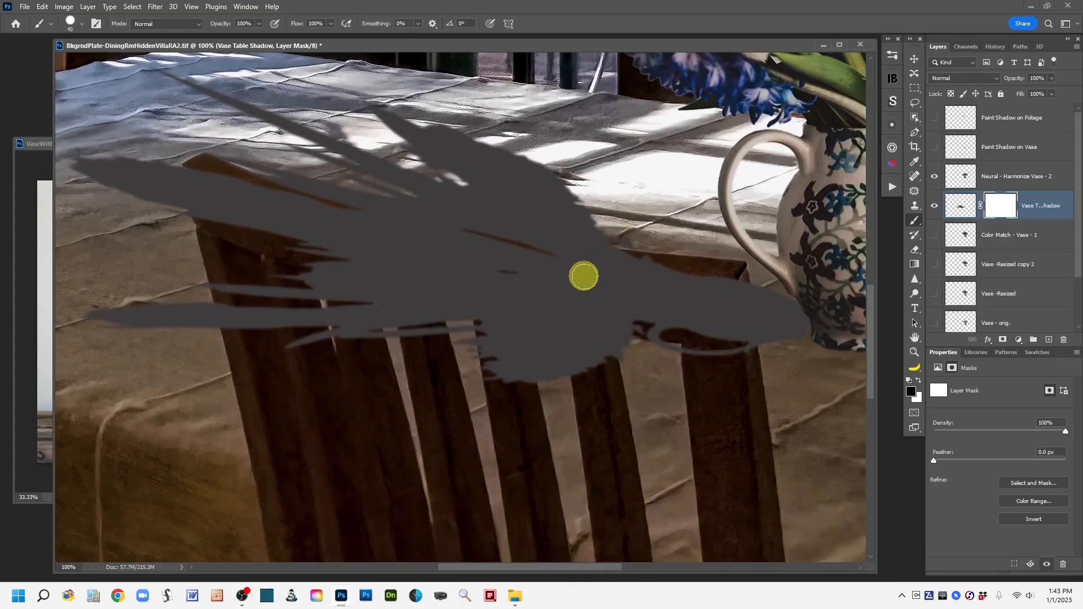
pyautogui.press(']')
pyautogui.moveTo(519, 264); pyautogui.dragTo(632, 281)
pyautogui.click(997, 205)
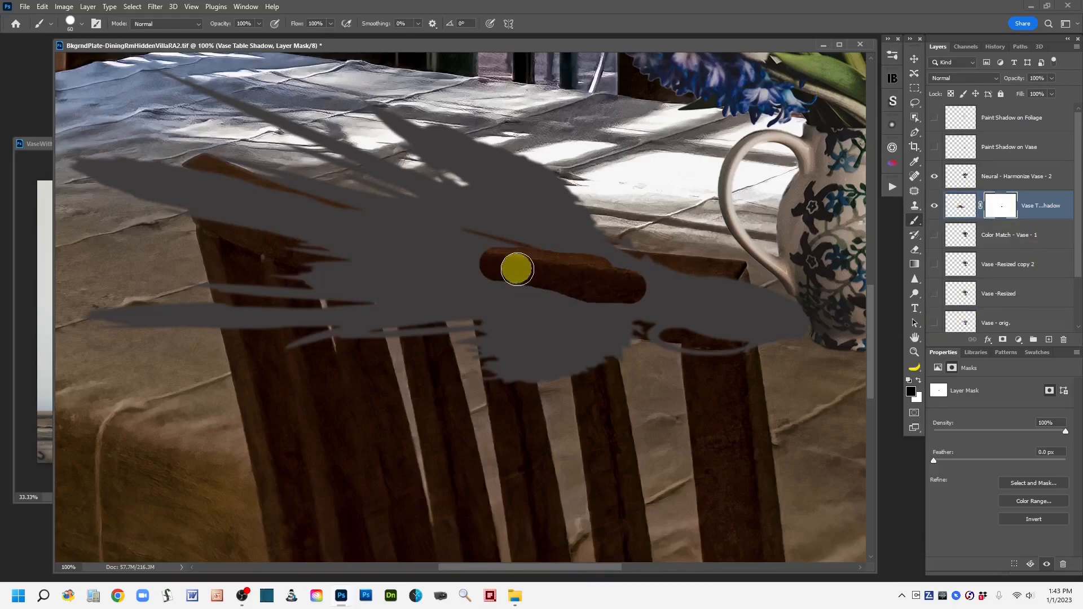
pyautogui.moveTo(590, 275)
pyautogui.mouseDown()
pyautogui.moveTo(629, 278)
pyautogui.moveTo(567, 264)
pyautogui.moveTo(674, 275)
pyautogui.moveTo(592, 281)
pyautogui.moveTo(710, 294)
pyautogui.moveTo(561, 294)
pyautogui.moveTo(661, 307)
pyautogui.moveTo(578, 316)
pyautogui.moveTo(712, 320)
pyautogui.moveTo(715, 332)
pyautogui.moveTo(720, 285)
pyautogui.moveTo(727, 349)
pyautogui.moveTo(739, 341)
pyautogui.moveTo(732, 285)
pyautogui.moveTo(725, 378)
pyautogui.moveTo(720, 348)
pyautogui.moveTo(706, 370)
pyautogui.moveTo(695, 323)
pyautogui.moveTo(643, 324)
pyautogui.moveTo(672, 334)
pyautogui.moveTo(656, 319)
pyautogui.moveTo(583, 310)
pyautogui.moveTo(586, 392)
pyautogui.moveTo(596, 335)
pyautogui.moveTo(600, 372)
pyautogui.moveTo(588, 312)
pyautogui.mouseUp()
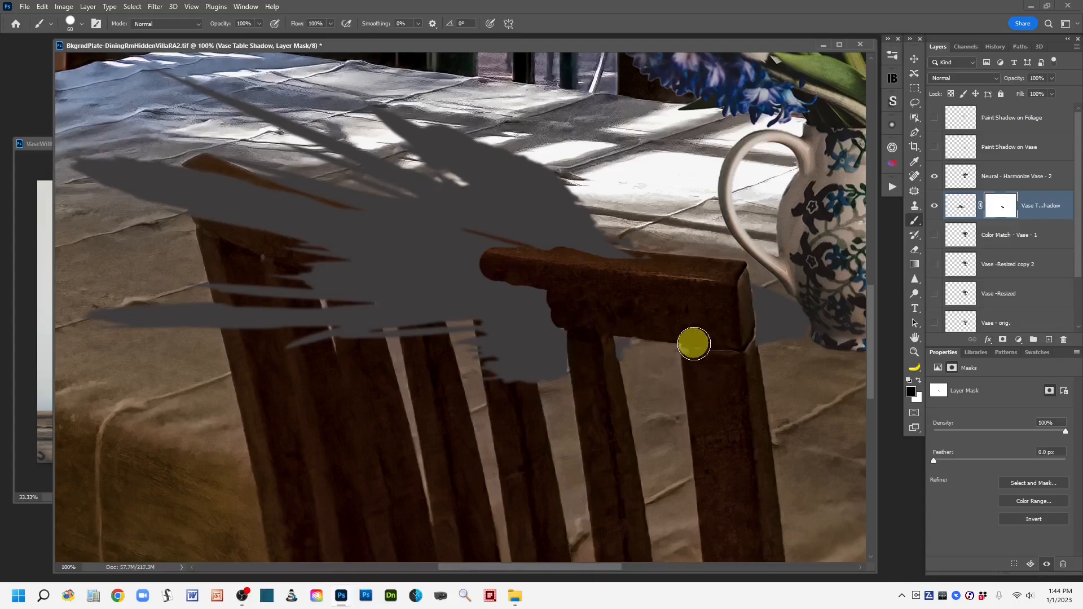
pyautogui.moveTo(588, 268)
pyautogui.mouseDown()
pyautogui.moveTo(624, 273)
pyautogui.moveTo(512, 255)
pyautogui.moveTo(656, 280)
pyautogui.moveTo(357, 227)
pyautogui.moveTo(258, 190)
pyautogui.moveTo(360, 224)
pyautogui.moveTo(448, 232)
pyautogui.moveTo(408, 261)
pyautogui.moveTo(297, 229)
pyautogui.moveTo(254, 197)
pyautogui.moveTo(309, 223)
pyautogui.moveTo(480, 247)
pyautogui.moveTo(263, 205)
pyautogui.moveTo(208, 176)
pyautogui.moveTo(227, 241)
pyautogui.moveTo(210, 177)
pyautogui.moveTo(205, 210)
pyautogui.moveTo(235, 244)
pyautogui.moveTo(239, 225)
pyautogui.moveTo(243, 262)
pyautogui.moveTo(272, 232)
pyautogui.moveTo(411, 249)
pyautogui.moveTo(289, 239)
pyautogui.moveTo(466, 273)
pyautogui.moveTo(323, 257)
pyautogui.moveTo(560, 297)
pyautogui.moveTo(501, 288)
pyautogui.moveTo(502, 388)
pyautogui.moveTo(506, 305)
pyautogui.moveTo(519, 387)
pyautogui.moveTo(504, 306)
pyautogui.moveTo(563, 305)
pyautogui.moveTo(366, 285)
pyautogui.moveTo(312, 259)
pyautogui.moveTo(333, 266)
pyautogui.moveTo(349, 339)
pyautogui.moveTo(355, 278)
pyautogui.moveTo(363, 357)
pyautogui.moveTo(362, 304)
pyautogui.moveTo(381, 332)
pyautogui.moveTo(407, 286)
pyautogui.moveTo(426, 323)
pyautogui.moveTo(418, 299)
pyautogui.moveTo(384, 300)
pyautogui.moveTo(386, 330)
pyautogui.moveTo(411, 317)
pyautogui.moveTo(380, 323)
pyautogui.moveTo(406, 289)
pyautogui.moveTo(411, 331)
pyautogui.moveTo(384, 268)
pyautogui.moveTo(343, 295)
pyautogui.moveTo(357, 336)
pyautogui.moveTo(353, 293)
pyautogui.moveTo(297, 277)
pyautogui.moveTo(242, 266)
pyautogui.moveTo(230, 302)
pyautogui.moveTo(248, 346)
pyautogui.moveTo(271, 261)
pyautogui.moveTo(312, 353)
pyautogui.moveTo(293, 278)
pyautogui.moveTo(355, 317)
pyautogui.moveTo(355, 304)
pyautogui.moveTo(365, 341)
pyautogui.moveTo(360, 319)
pyautogui.mouseUp()
# Step: Refine the mask along the chair's top rail edge, swapping between black and white paint
pyautogui.press('x')
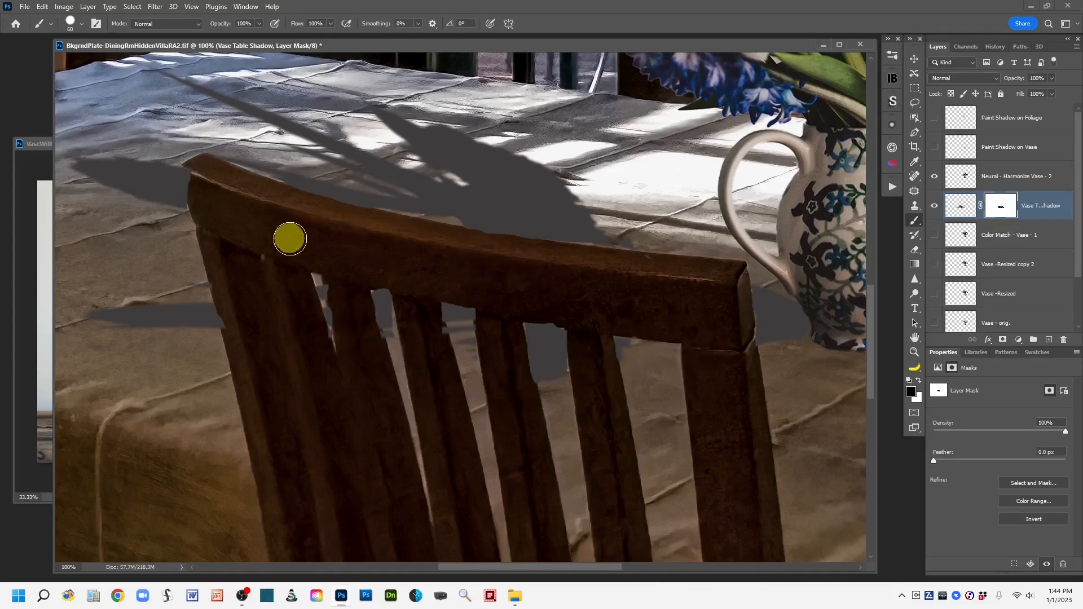
pyautogui.moveTo(201, 174)
pyautogui.mouseDown()
pyautogui.moveTo(212, 215)
pyautogui.moveTo(302, 154)
pyautogui.moveTo(248, 153)
pyautogui.moveTo(287, 171)
pyautogui.moveTo(239, 153)
pyautogui.moveTo(397, 210)
pyautogui.moveTo(483, 212)
pyautogui.moveTo(381, 233)
pyautogui.moveTo(338, 223)
pyautogui.moveTo(402, 235)
pyautogui.moveTo(372, 229)
pyautogui.moveTo(547, 292)
pyautogui.moveTo(744, 272)
pyautogui.moveTo(717, 300)
pyautogui.moveTo(750, 283)
pyautogui.mouseUp()
pyautogui.press('x')
pyautogui.press('x')
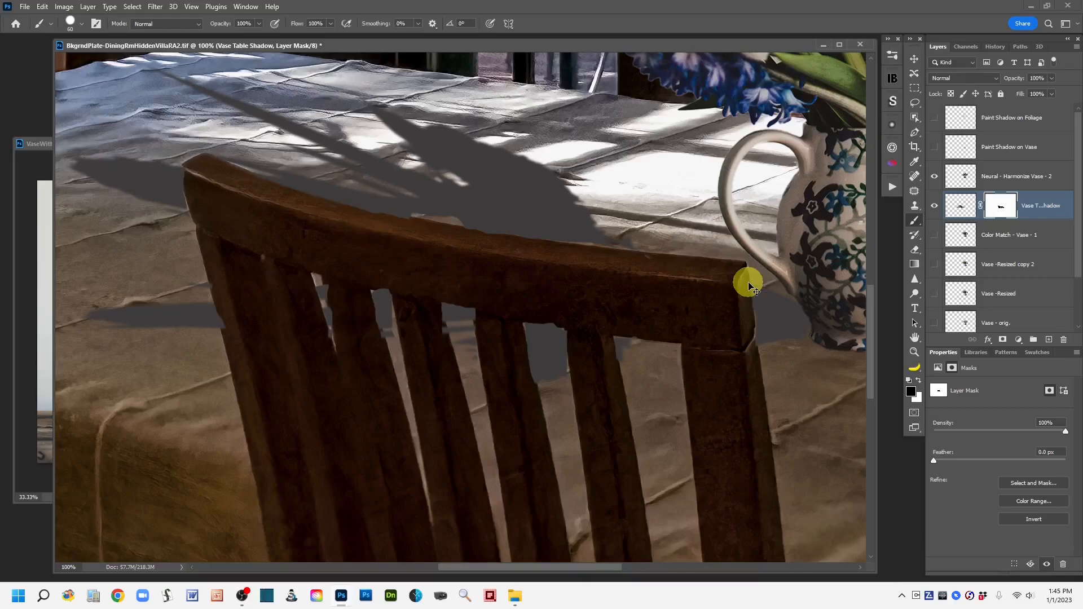
pyautogui.hotkey('ctrl', '-')
pyautogui.hotkey('ctrl', '-')
pyautogui.hotkey('ctrl', '-')
pyautogui.hotkey('ctrl', '-')
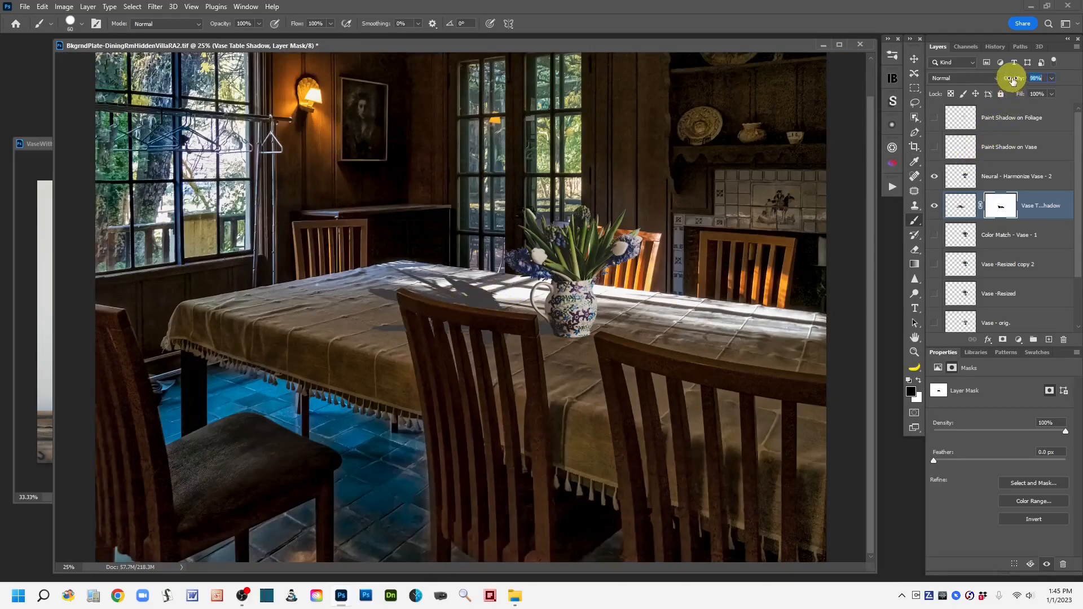
# Step: Zoom in on the vase base and add a new layer named Contact Shadow above the Vase Table Shadow layer
pyautogui.click(962, 211)
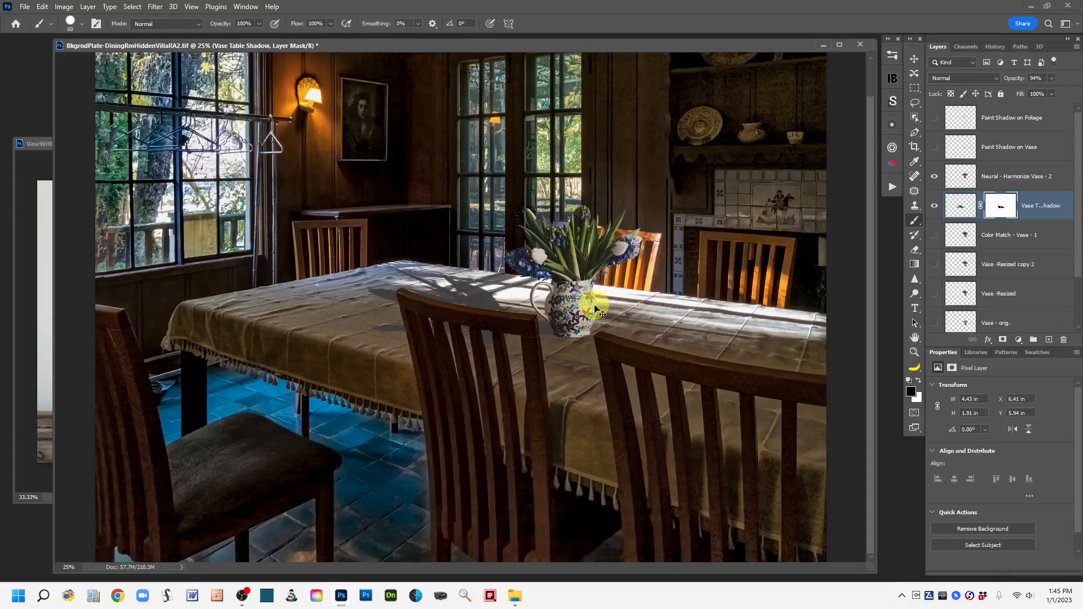
pyautogui.scroll(3, 595, 306)
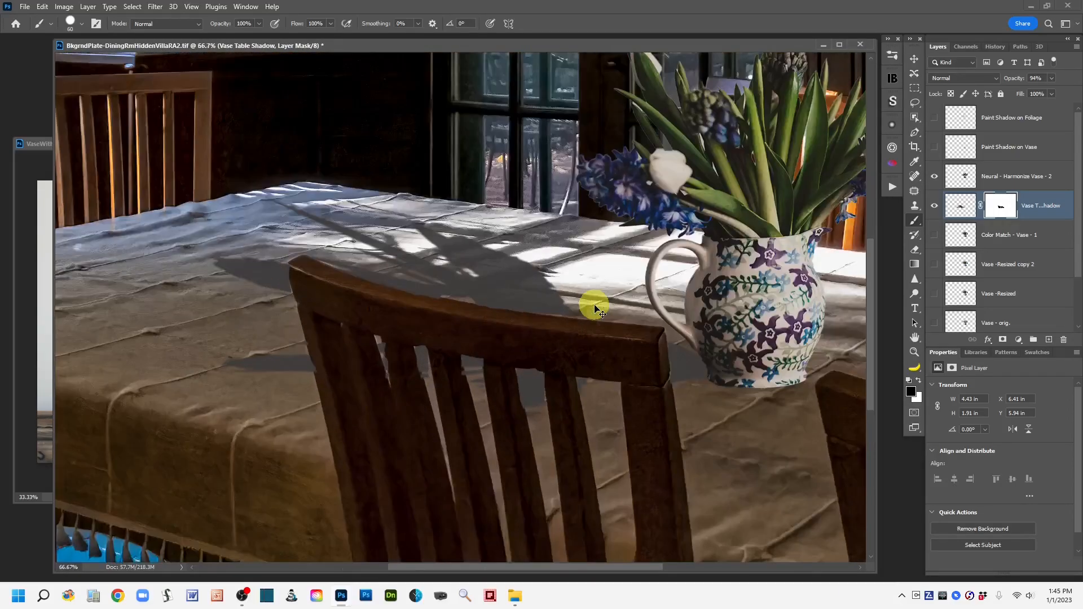
pyautogui.hotkey('ctrl', '+')
pyautogui.moveTo(772, 325); pyautogui.dragTo(476, 310)
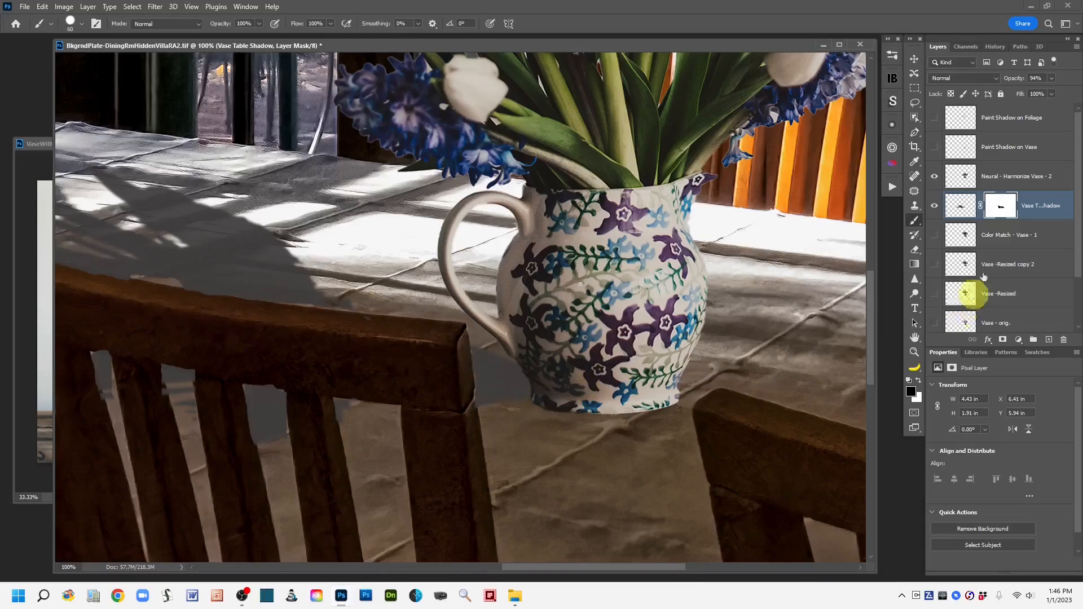
pyautogui.click(997, 209)
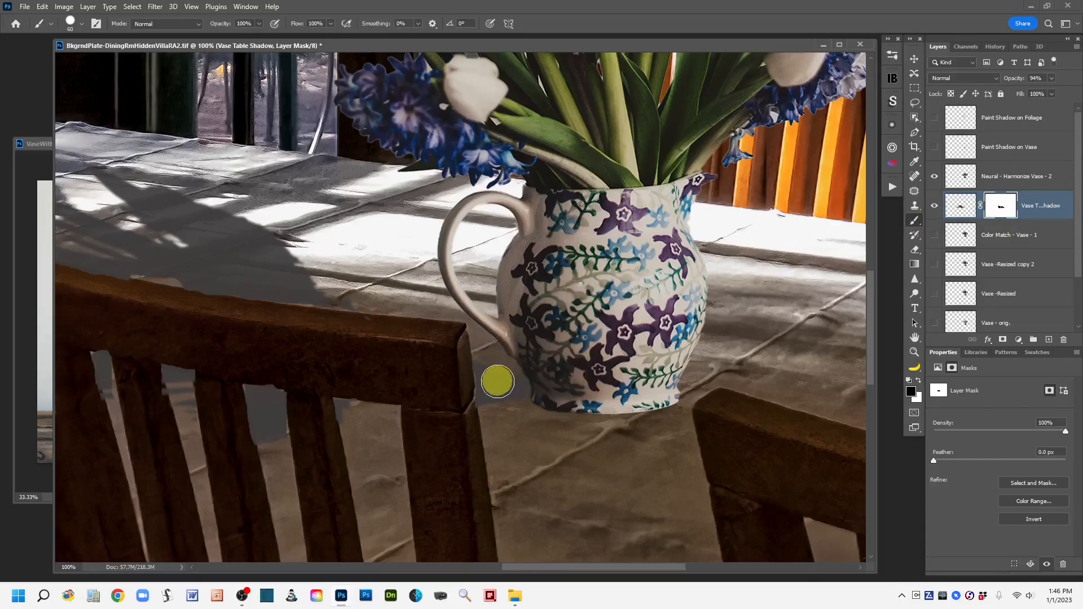
pyautogui.press('x')
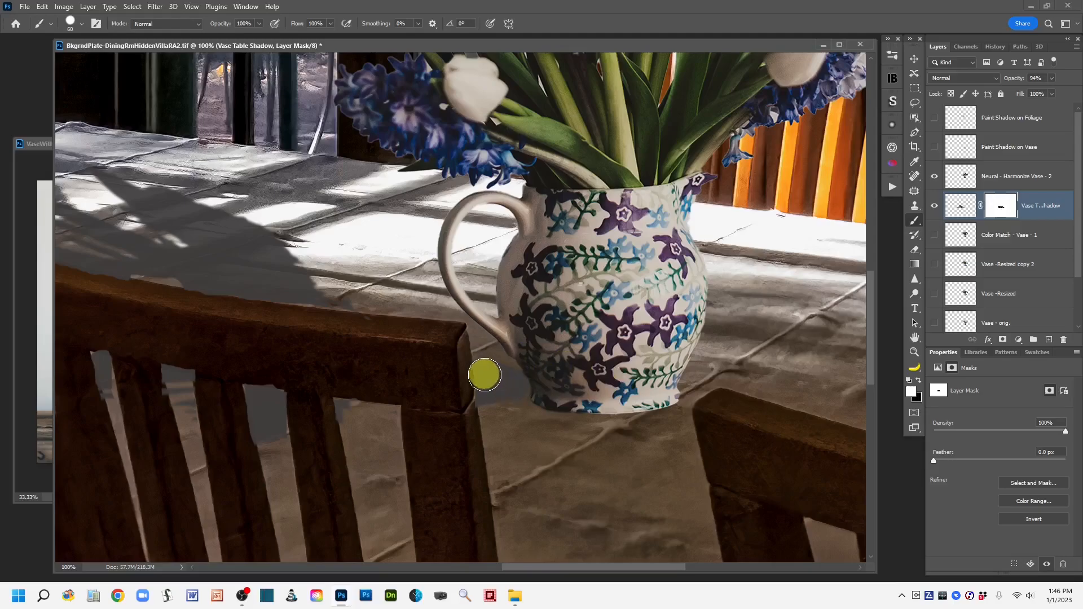
pyautogui.press('x')
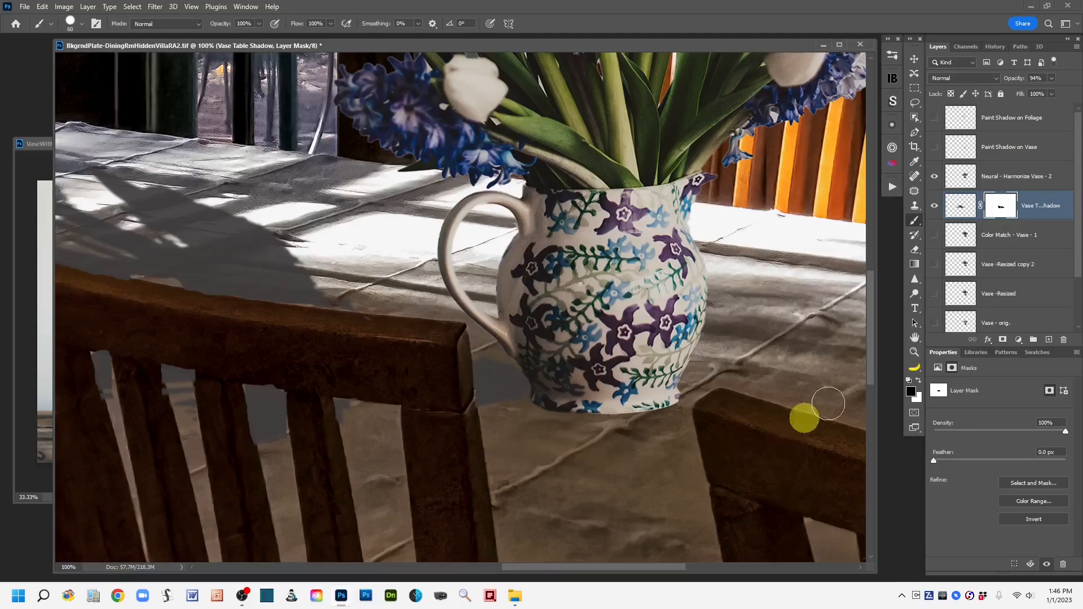
pyautogui.click(960, 215)
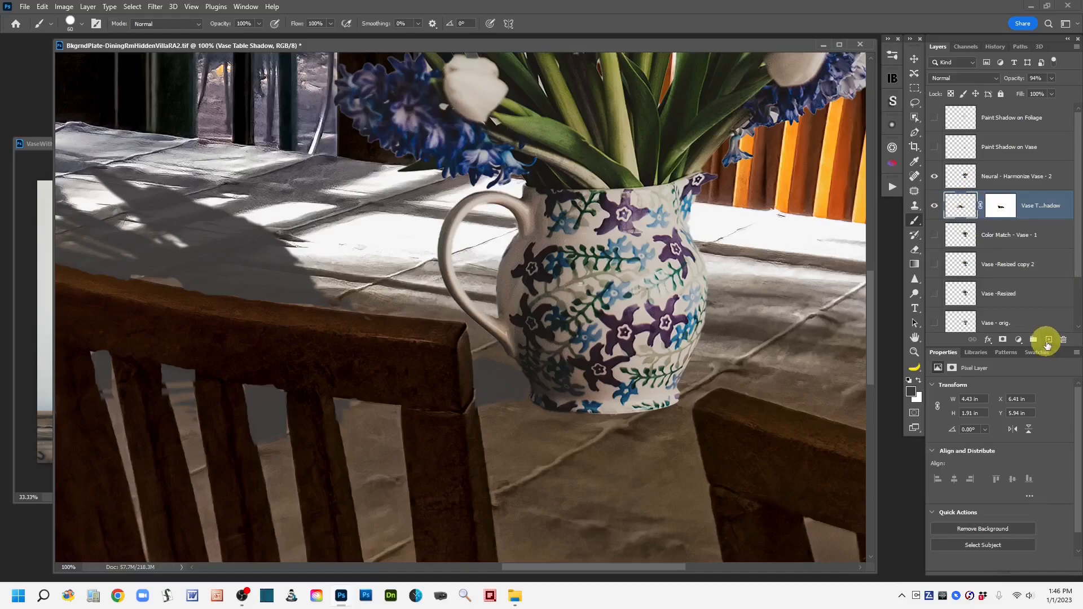
pyautogui.click(1047, 341)
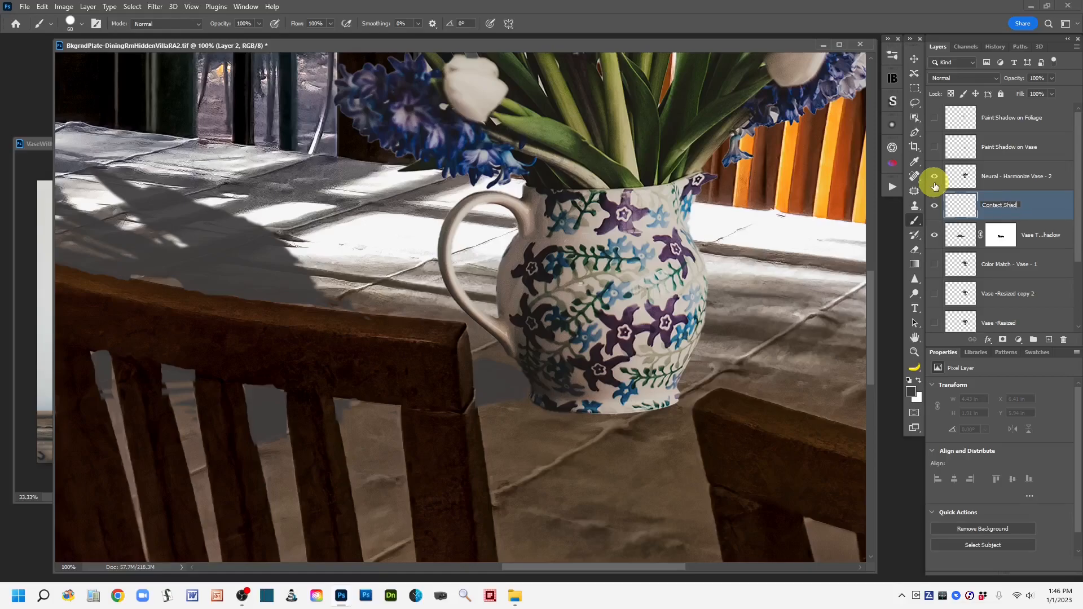
pyautogui.click(961, 208)
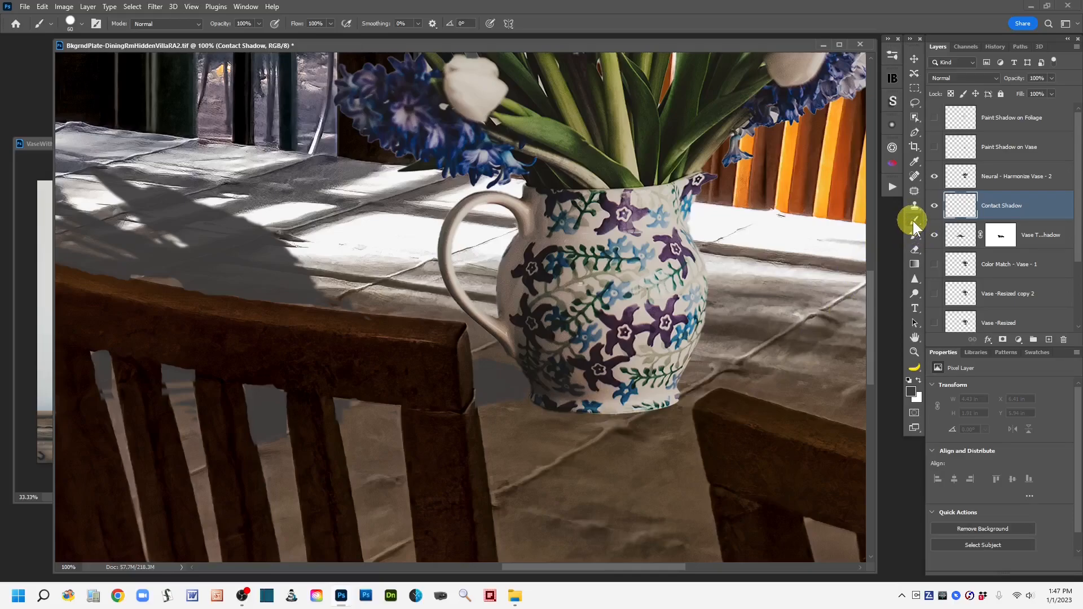
# Step: Set the foreground color to a dark grey, 292828
pyautogui.click(911, 390)
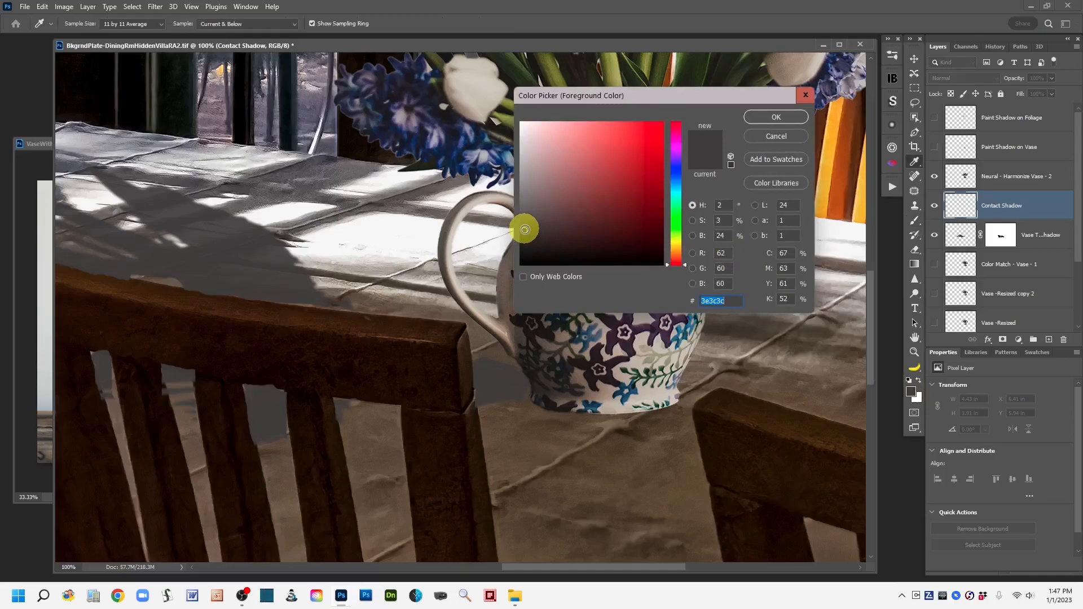
pyautogui.moveTo(525, 230); pyautogui.dragTo(526, 238)
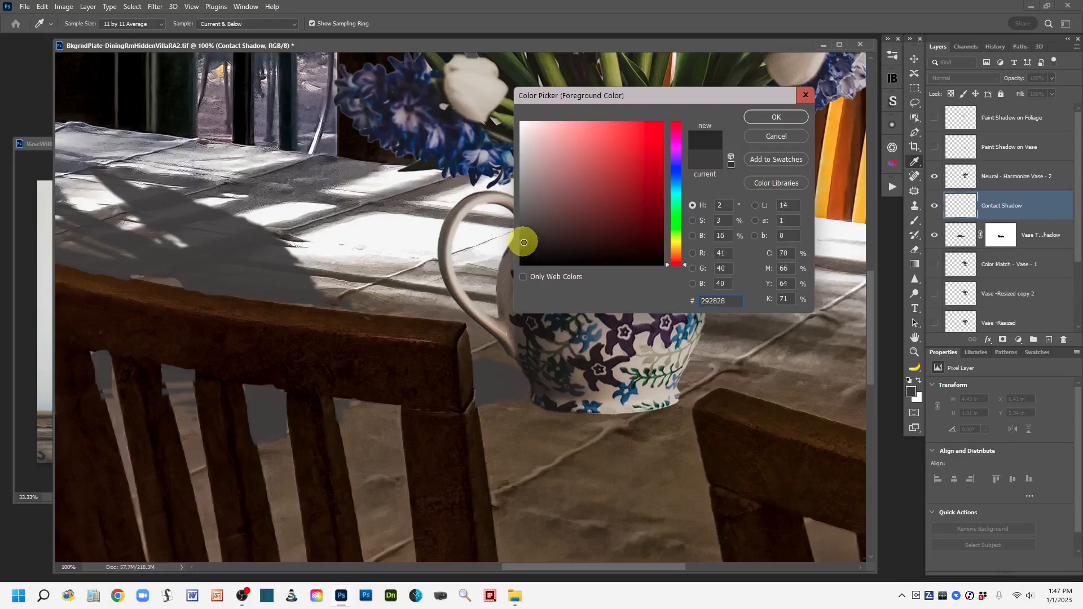
pyautogui.click(777, 118)
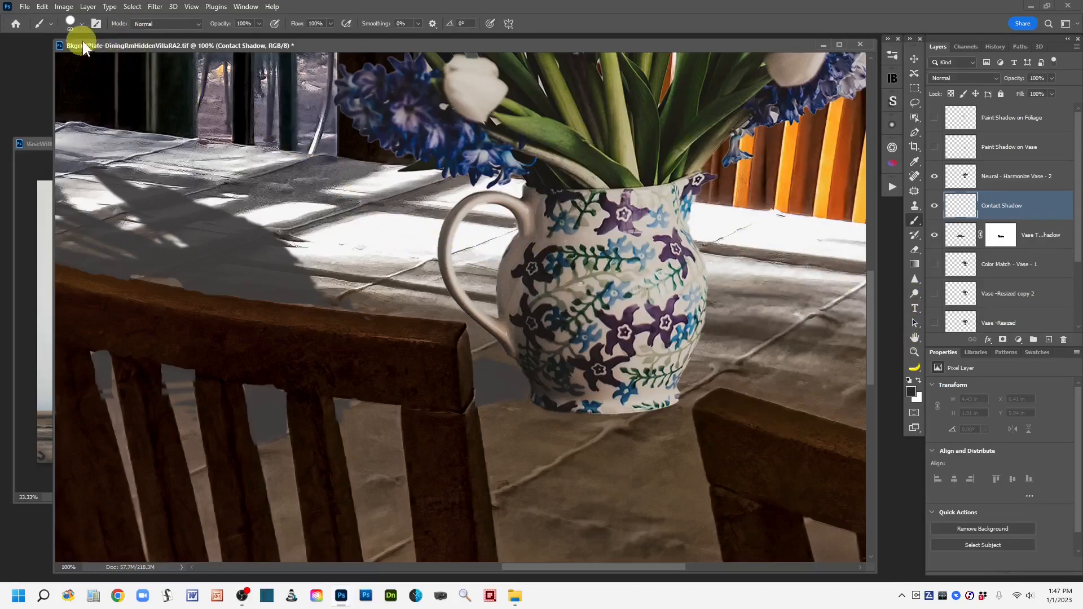
# Step: Choose a soft round 60 px brush, set opacity to 53% and flow to 11%, and shrink the brush slightly
pyautogui.click(83, 24)
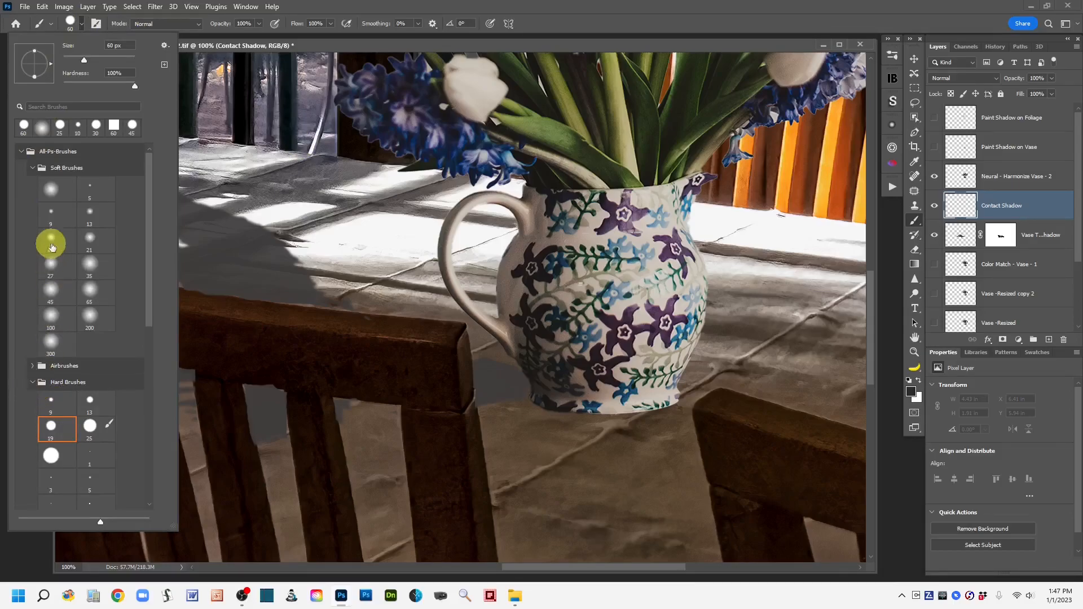
pyautogui.click(49, 196)
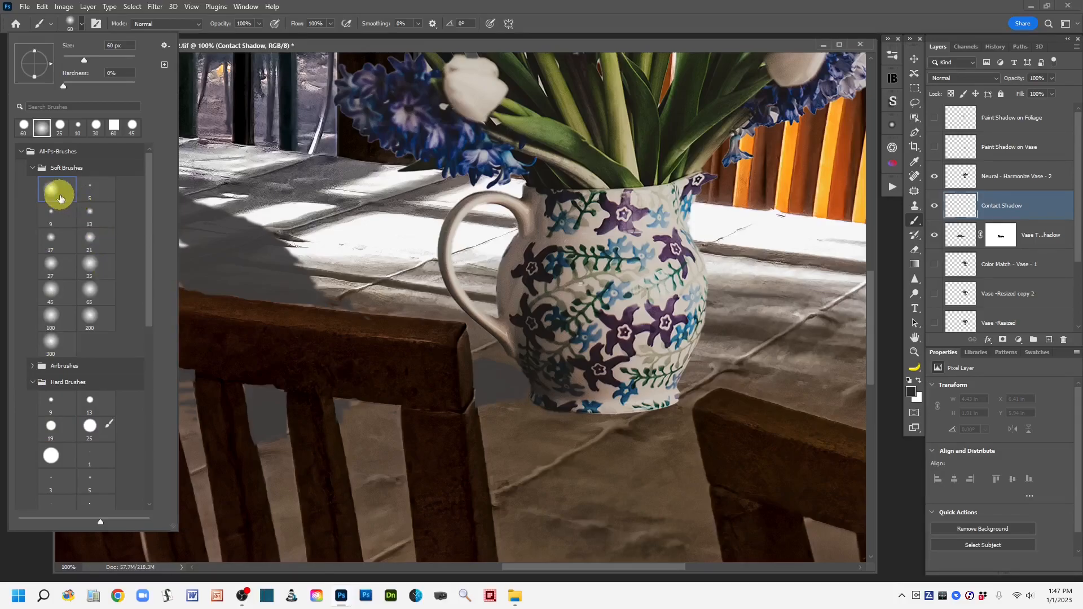
pyautogui.click(568, 26)
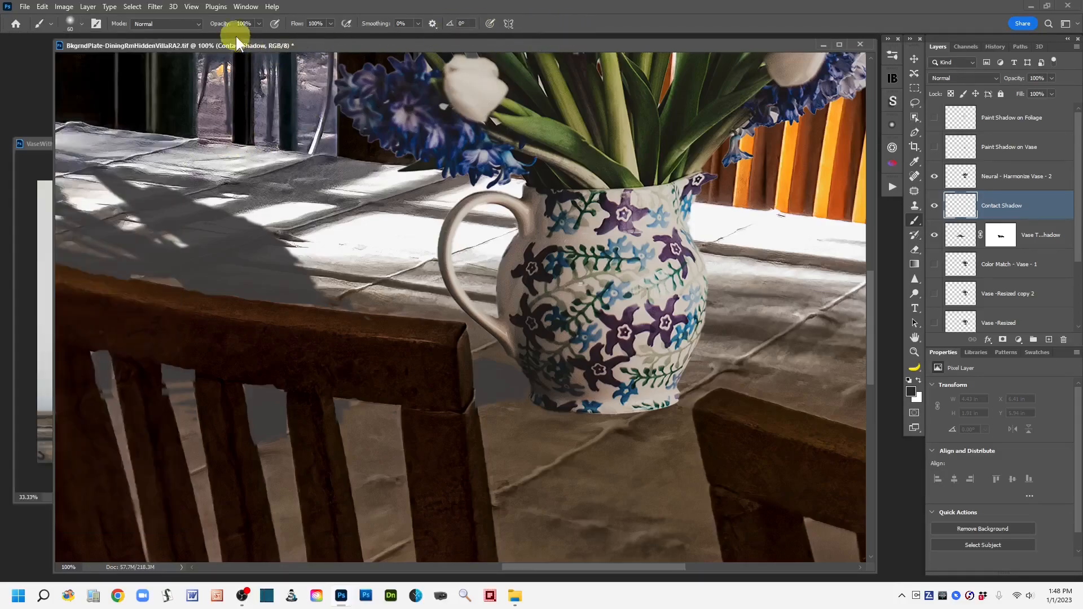
pyautogui.moveTo(226, 26); pyautogui.dragTo(201, 34)
pyautogui.moveTo(298, 22); pyautogui.dragTo(248, 32)
pyautogui.moveTo(253, 29); pyautogui.dragTo(254, 28)
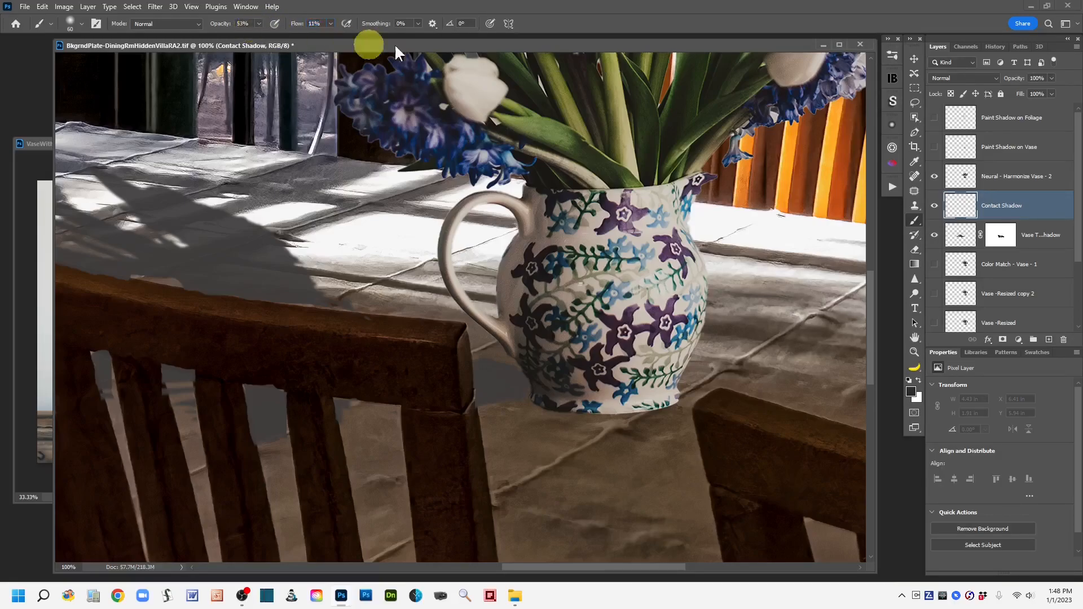
pyautogui.press('[')
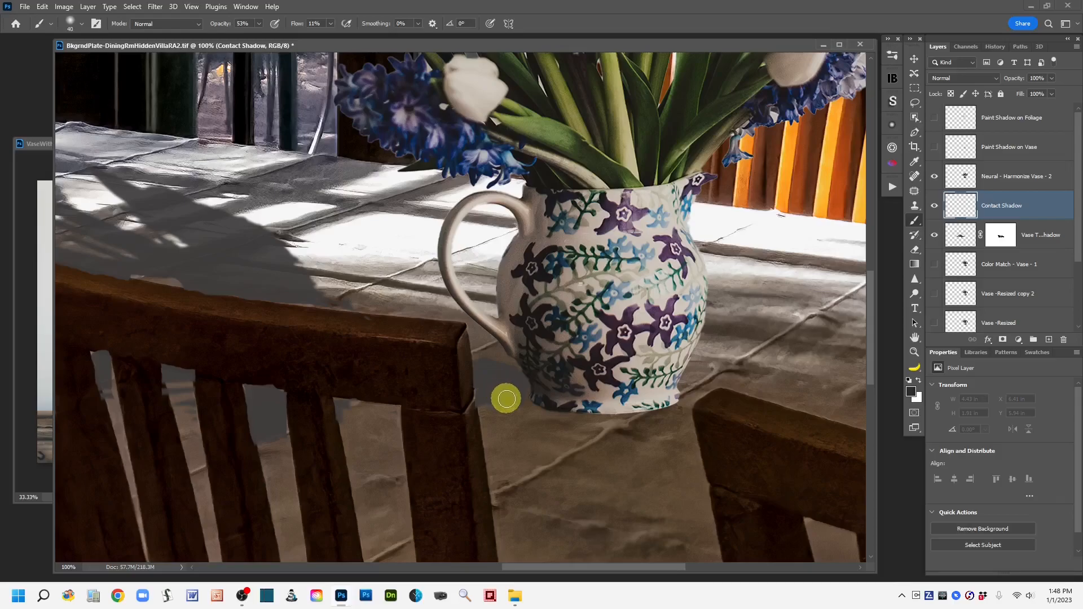
pyautogui.press('[')
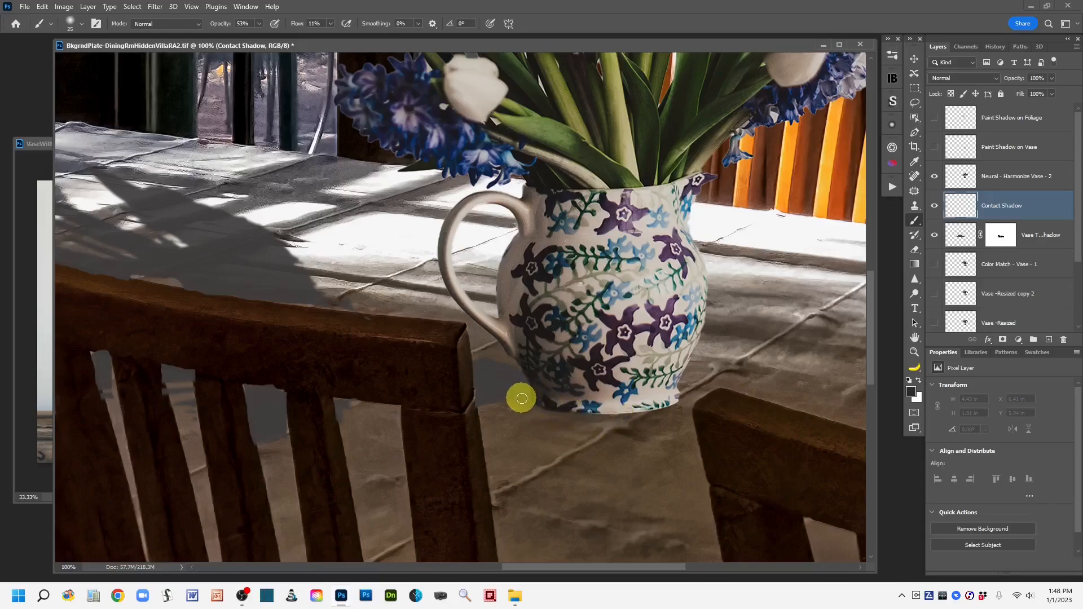
# Step: Paint a soft contact shadow along the base of the vase on the Contact Shadow layer, toggling the layer to compare
pyautogui.moveTo(641, 421); pyautogui.dragTo(565, 429)
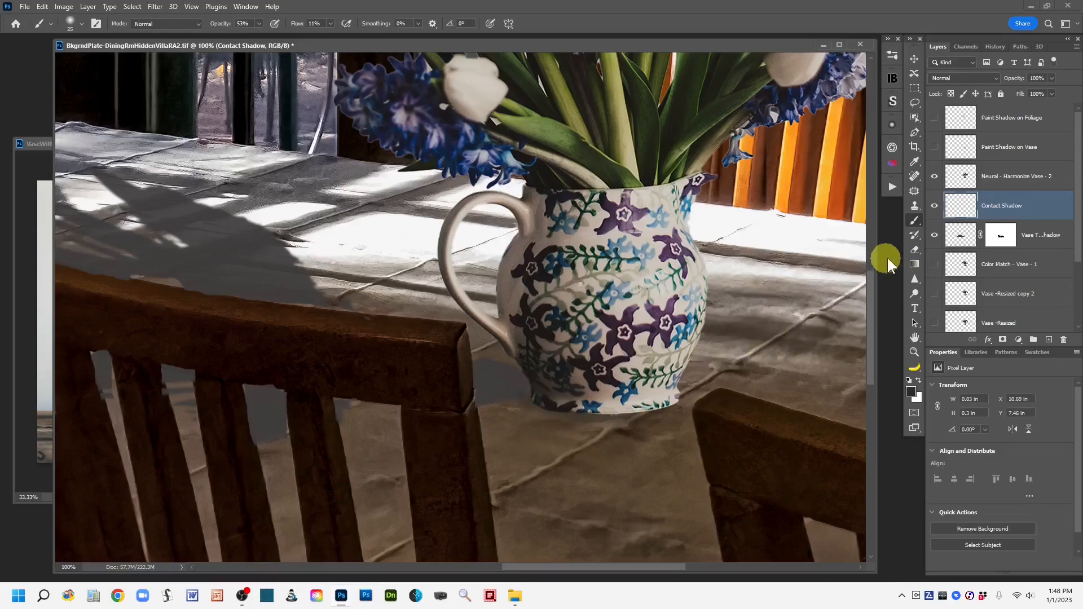
pyautogui.click(935, 206)
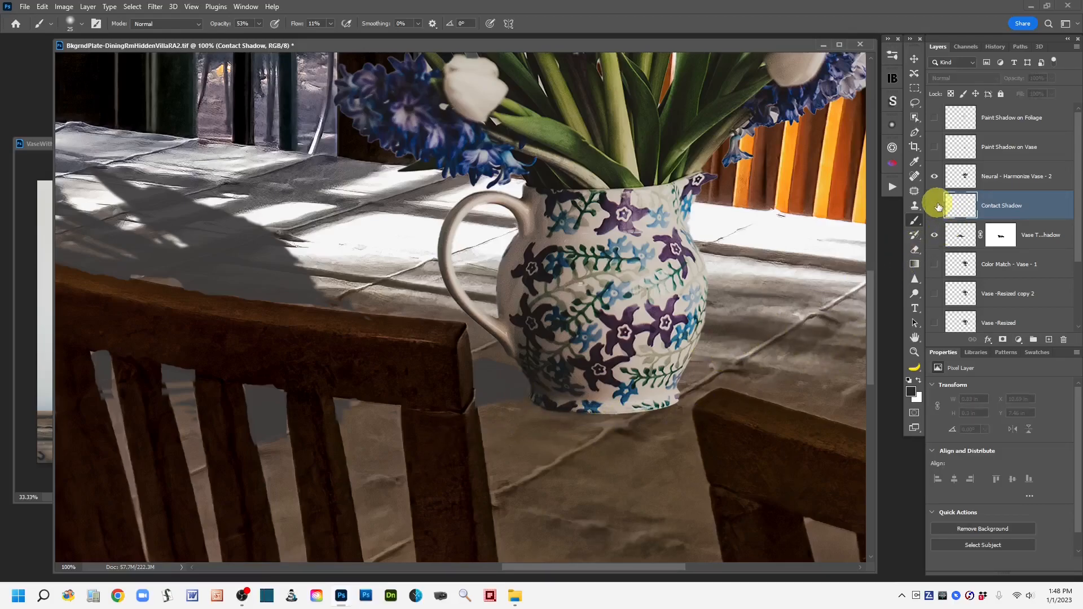
pyautogui.click(934, 206)
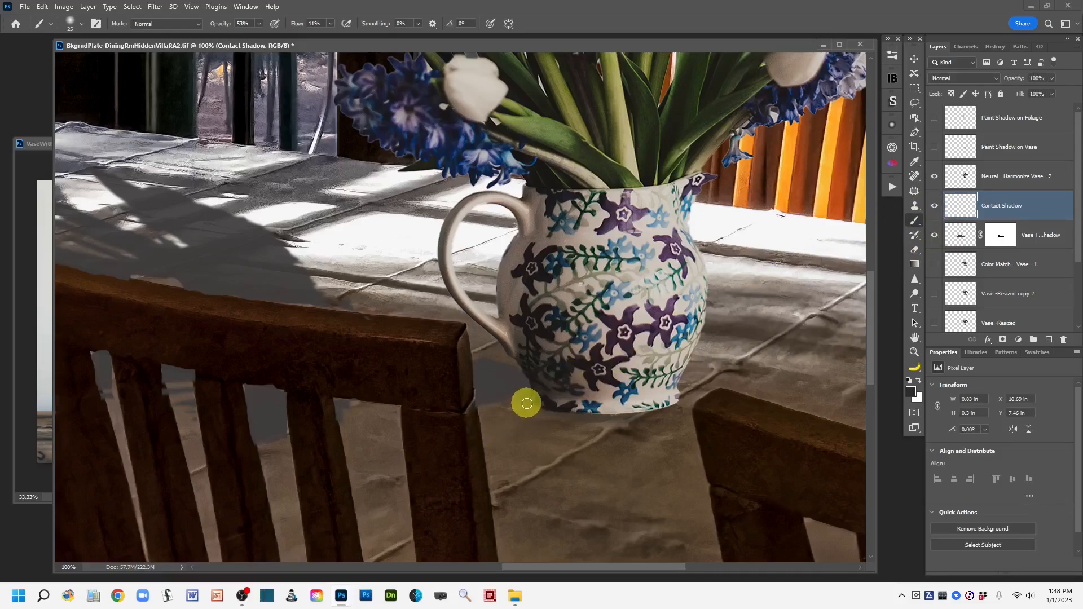
pyautogui.moveTo(527, 403)
pyautogui.mouseDown()
pyautogui.moveTo(632, 417)
pyautogui.moveTo(534, 408)
pyautogui.moveTo(519, 396)
pyautogui.moveTo(564, 415)
pyautogui.moveTo(527, 385)
pyautogui.moveTo(524, 398)
pyautogui.moveTo(560, 419)
pyautogui.moveTo(529, 390)
pyautogui.moveTo(572, 415)
pyautogui.moveTo(554, 412)
pyautogui.moveTo(544, 409)
pyautogui.moveTo(641, 416)
pyautogui.moveTo(565, 414)
pyautogui.moveTo(552, 409)
pyautogui.moveTo(601, 419)
pyautogui.moveTo(538, 402)
pyautogui.moveTo(528, 386)
pyautogui.moveTo(545, 407)
pyautogui.moveTo(534, 404)
pyautogui.moveTo(561, 415)
pyautogui.moveTo(536, 404)
pyautogui.moveTo(621, 415)
pyautogui.moveTo(530, 410)
pyautogui.moveTo(512, 391)
pyautogui.moveTo(578, 385)
pyautogui.moveTo(581, 404)
pyautogui.moveTo(539, 423)
pyautogui.moveTo(527, 401)
pyautogui.moveTo(609, 423)
pyautogui.moveTo(531, 412)
pyautogui.moveTo(651, 411)
pyautogui.moveTo(527, 401)
pyautogui.mouseUp()
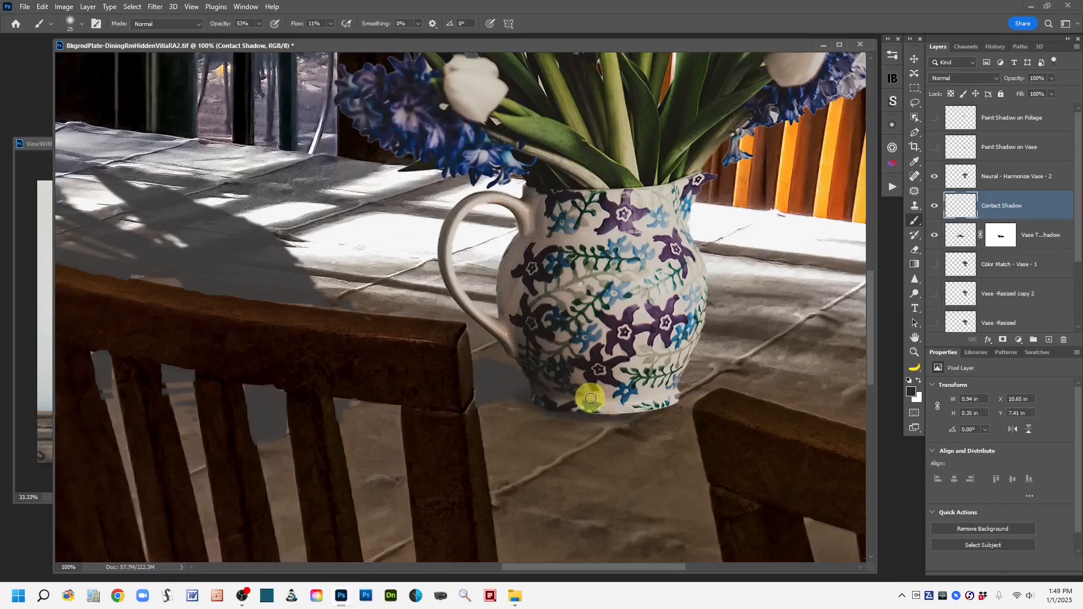
# Step: Enlarge the brush and switch to the Lasso tool
pyautogui.hotkey('ctrl', '-')
pyautogui.hotkey('ctrl', '-')
pyautogui.hotkey('ctrl', '-')
pyautogui.hotkey('ctrl', '-')
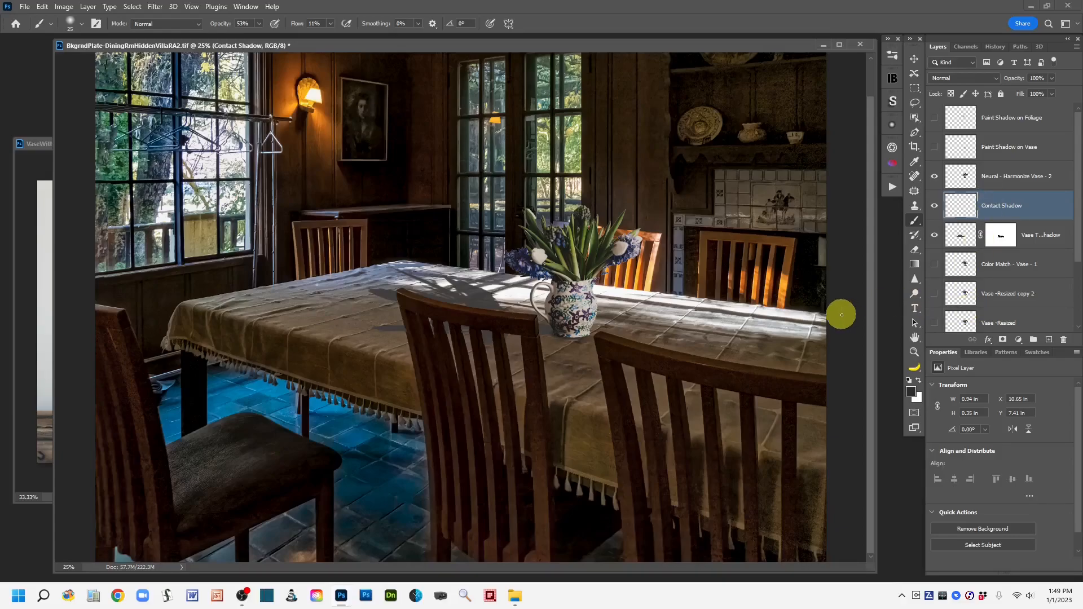
pyautogui.press(']')
pyautogui.press(']')
pyautogui.press(']')
pyautogui.press(']')
pyautogui.press(']')
pyautogui.click(915, 101)
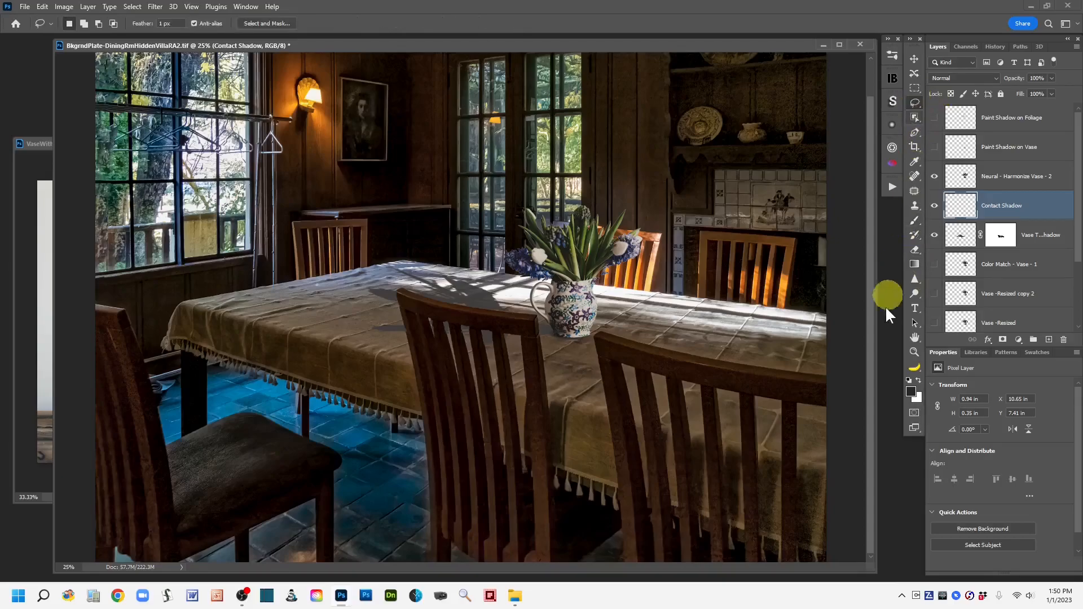